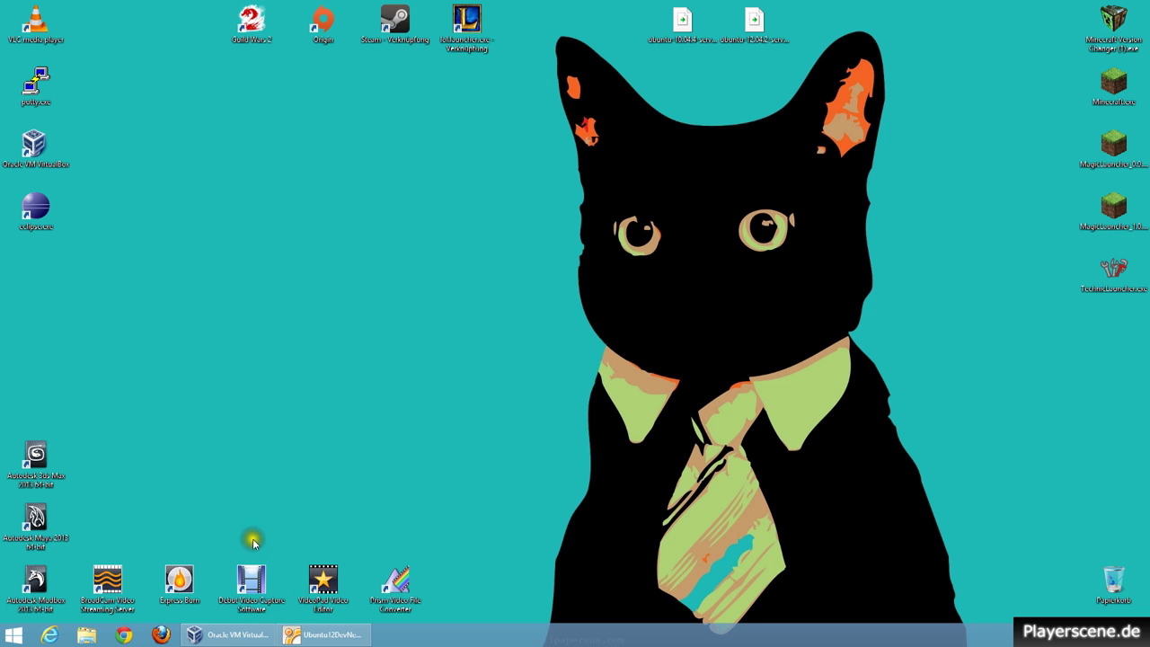
Restore the Oracle VM VirtualBox Manager window from the taskbar.
{"action": "left_click", "coordinate": [232, 634]}
Confirm the Ubuntu12DevNew VM's address is 192.168.2.160, then minimize both VirtualBox windows.
{"action": "left_click", "coordinate": [306, 636]}
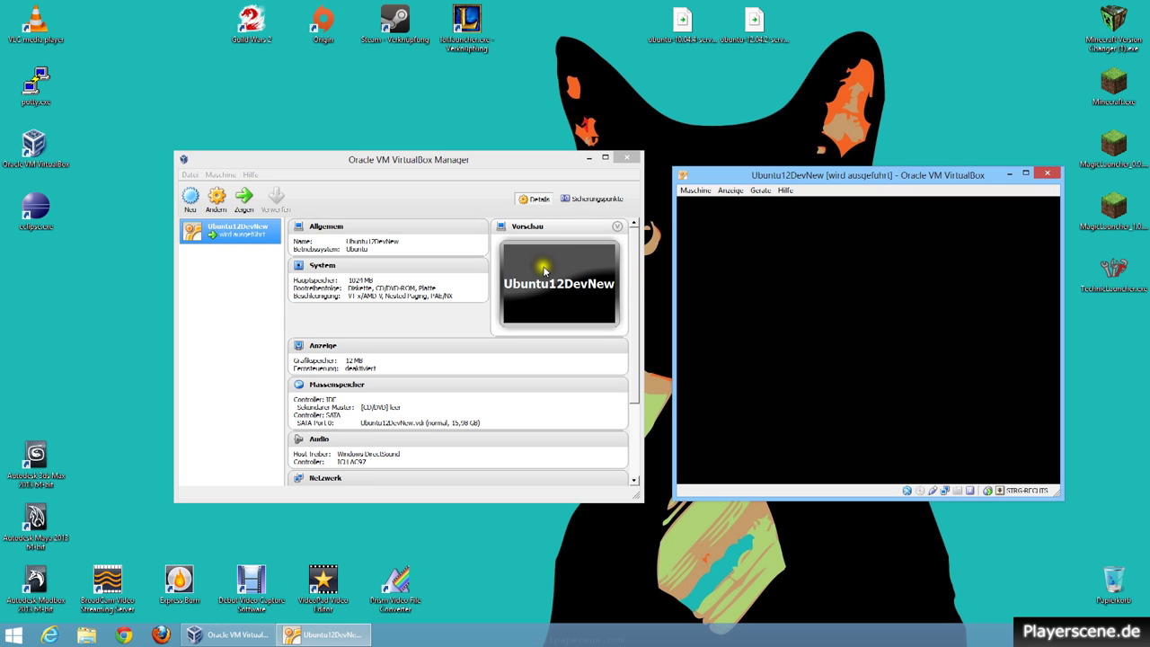
{"action": "key", "text": "Return"}
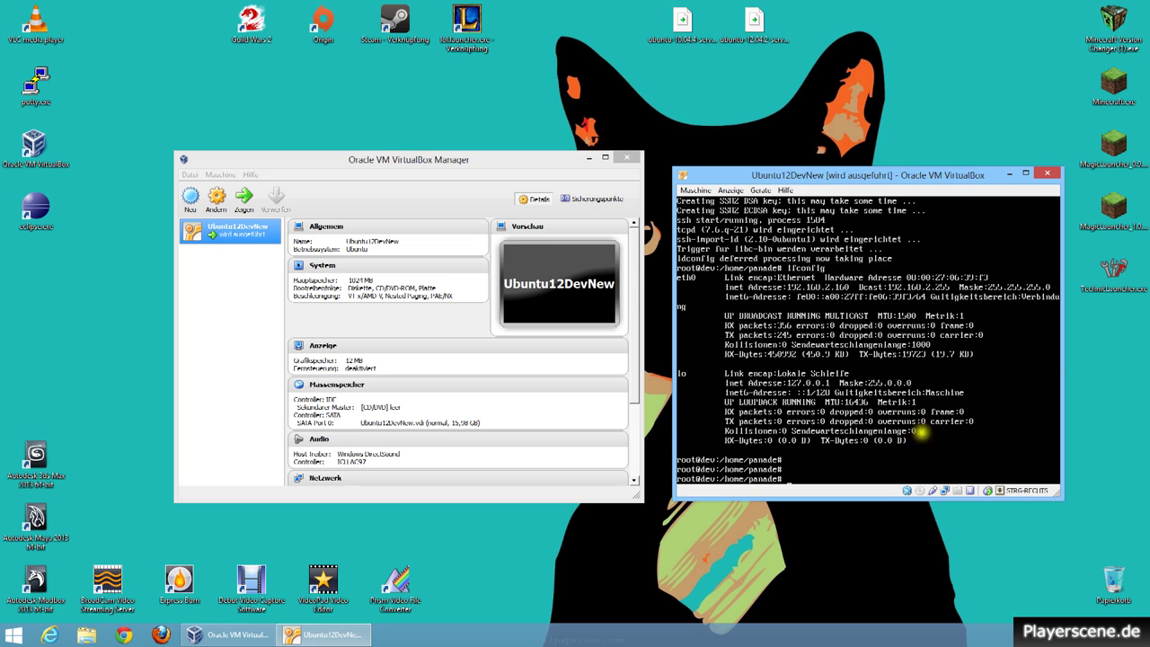
{"action": "left_click", "coordinate": [1008, 177]}
{"action": "left_click", "coordinate": [595, 159]}
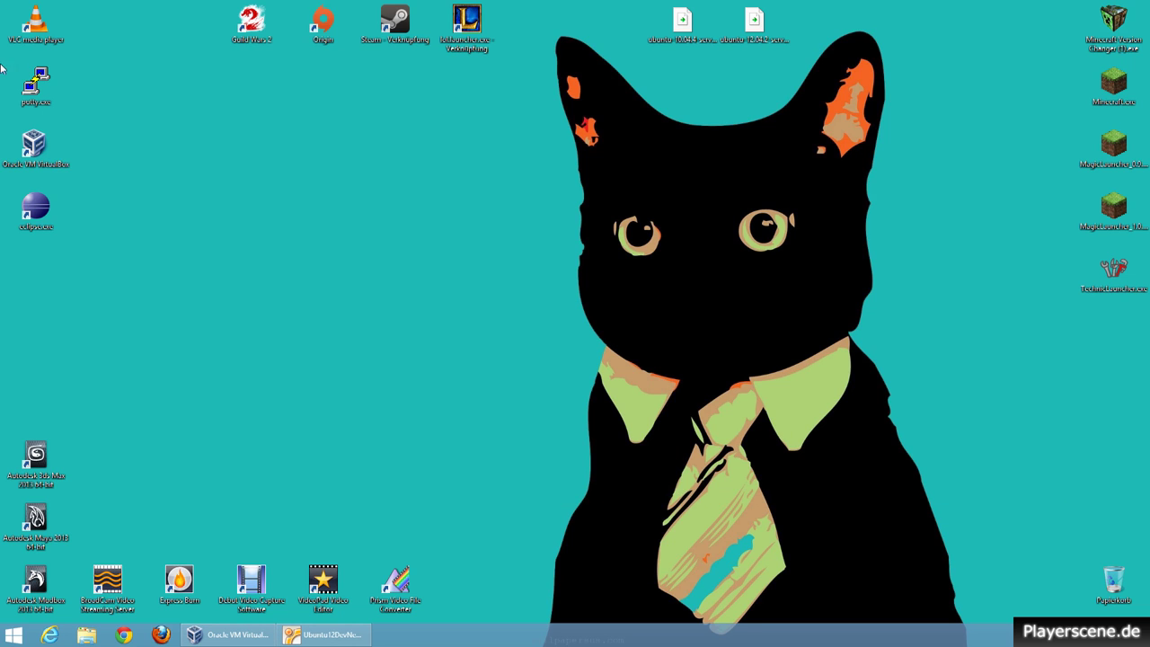
Open a PuTTY SSH session to 192.168.2.160 and log in as root.
{"action": "double_click", "coordinate": [45, 87]}
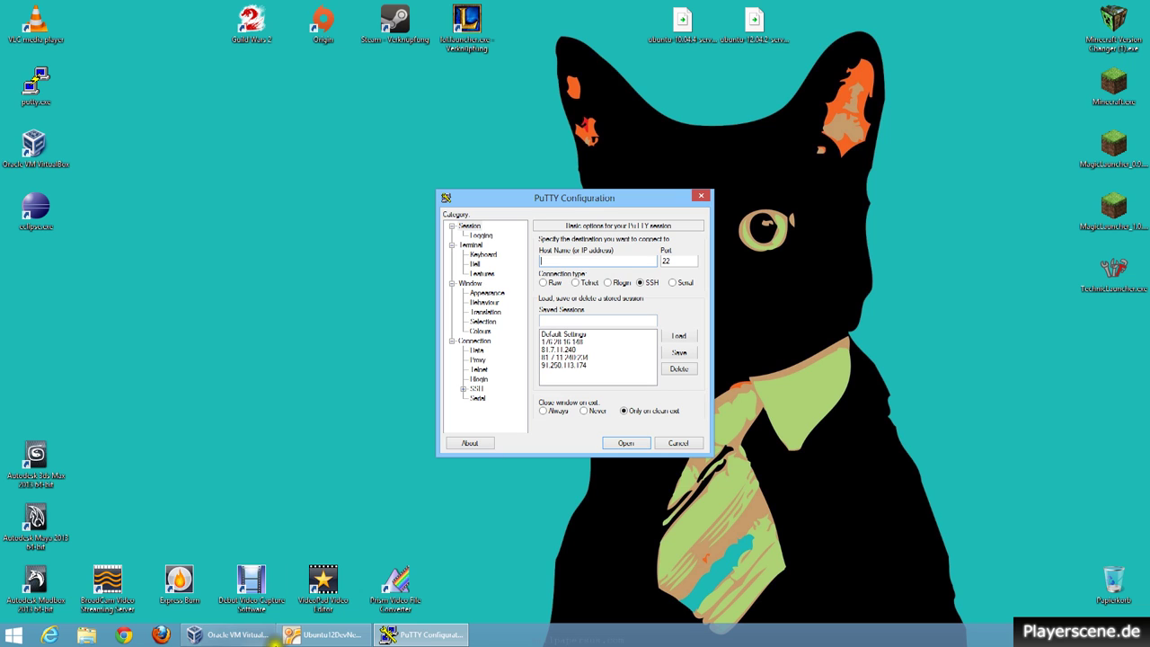
{"action": "left_click", "coordinate": [301, 635]}
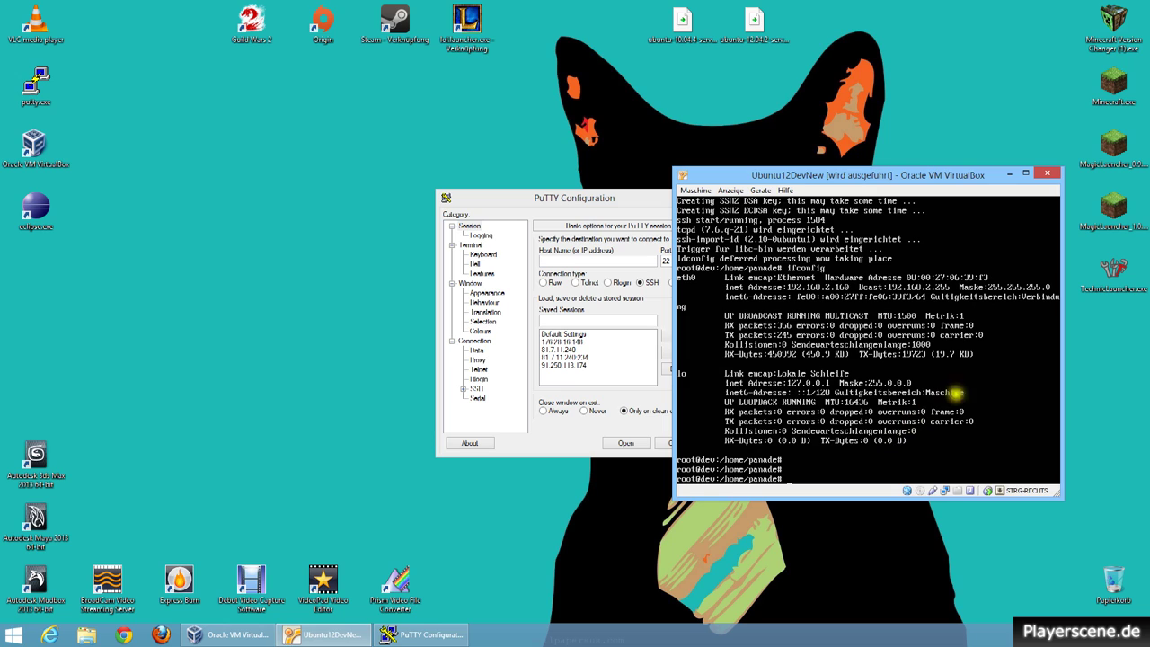
{"action": "left_click", "coordinate": [550, 261]}
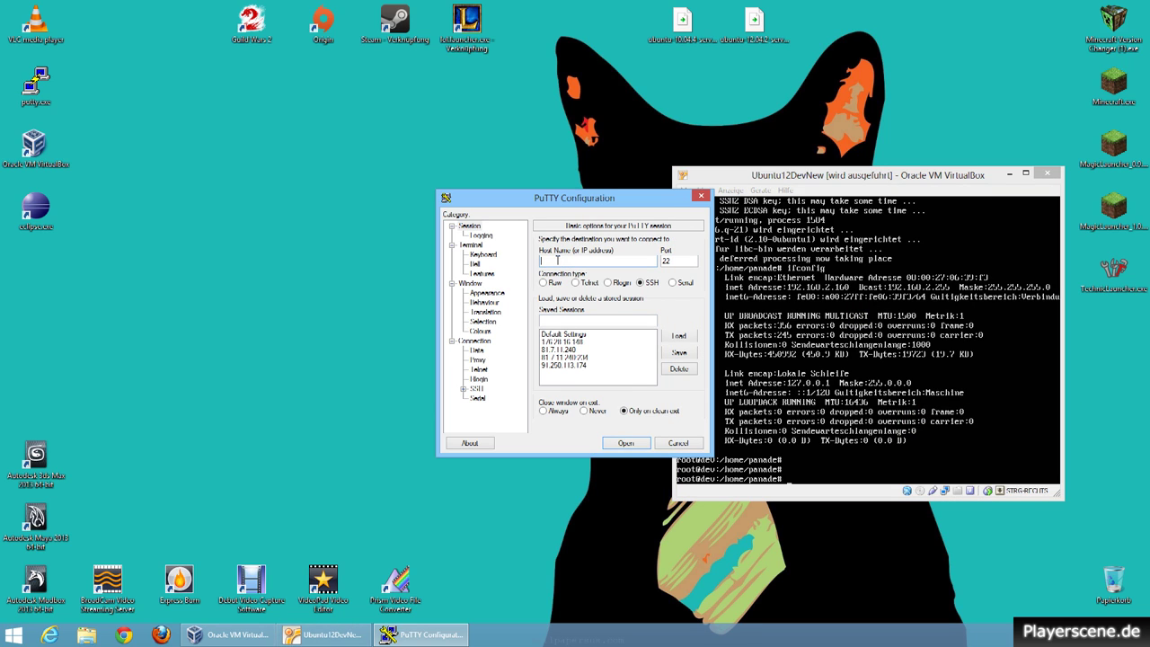
{"action": "type", "text": "192.168.2.160"}
{"action": "key", "text": "Return"}
{"action": "left_click_drag", "start_coordinate": [297, 109], "coordinate": [475, 168]}
{"action": "type", "text": "root"}
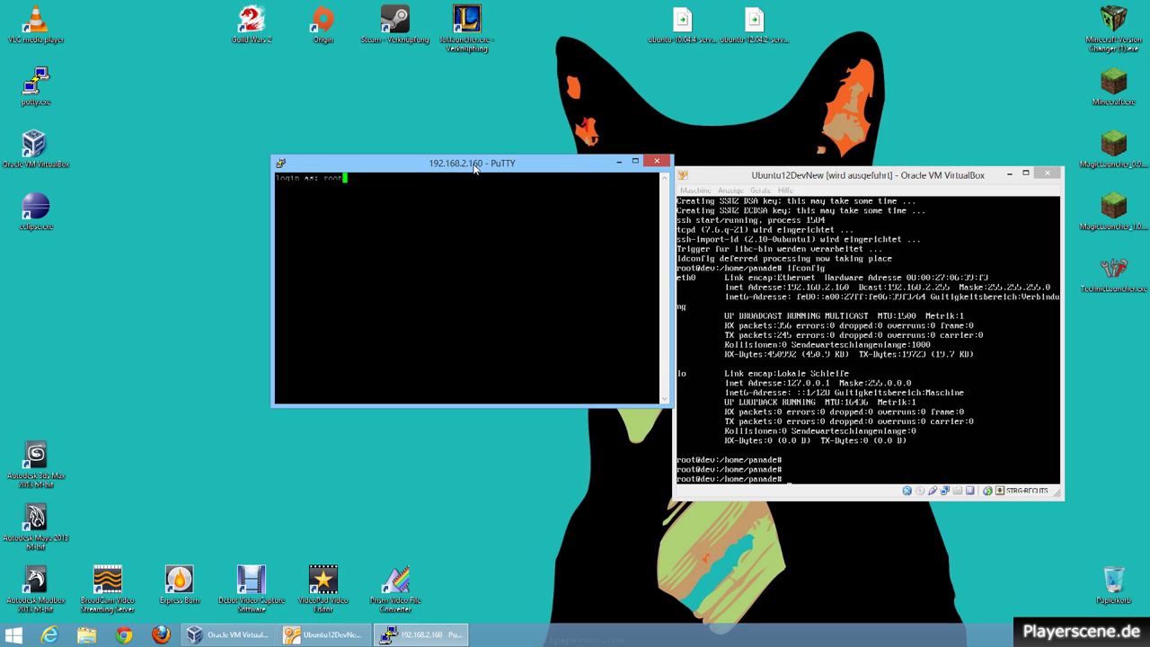
{"action": "key", "text": "Return"}
{"action": "key", "text": "Return"}
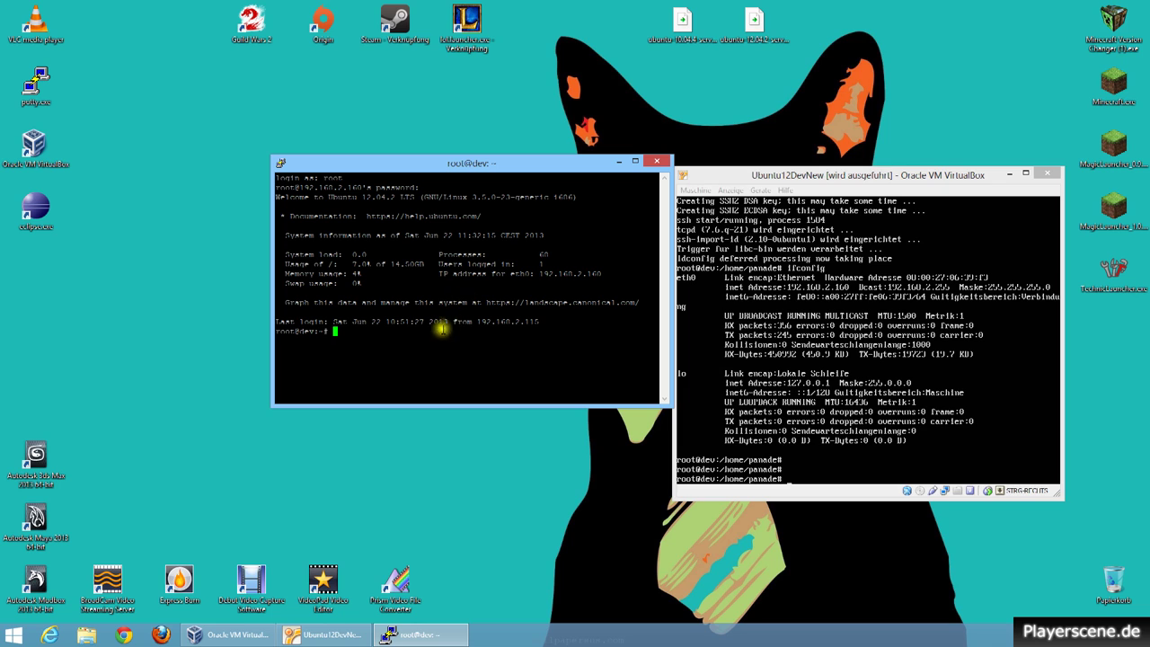
Install apache2, php5 and libapache2-mod-php5 with apt-get, answering y to continue.
{"action": "left_click", "coordinate": [1005, 176]}
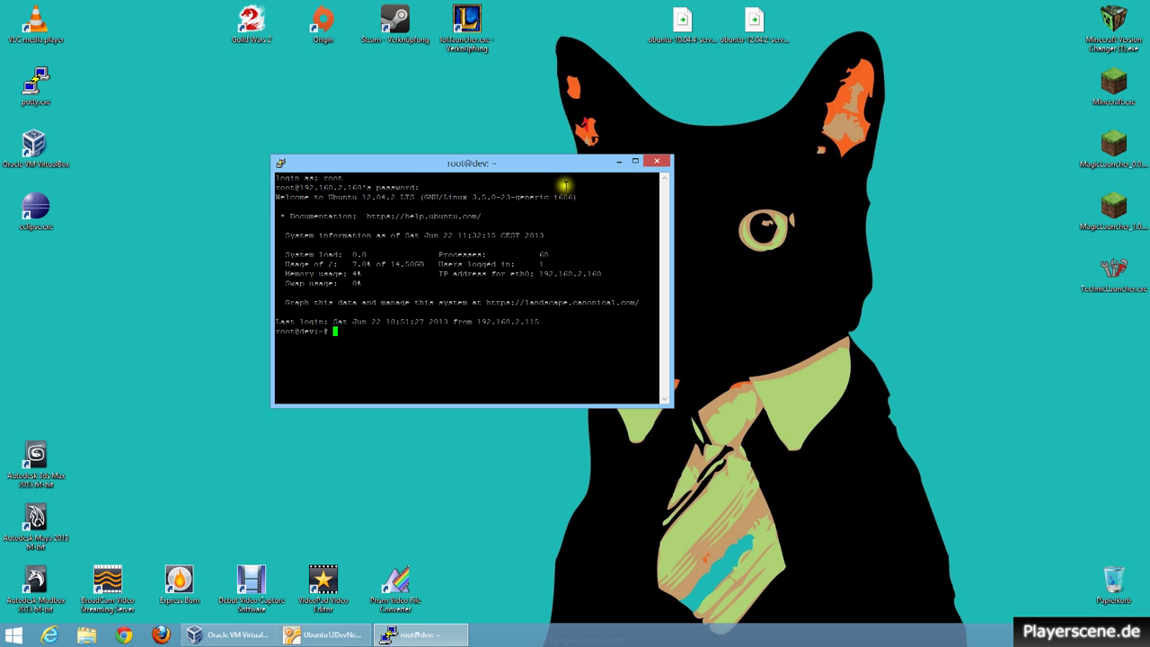
{"action": "left_click_drag", "start_coordinate": [552, 168], "coordinate": [687, 151]}
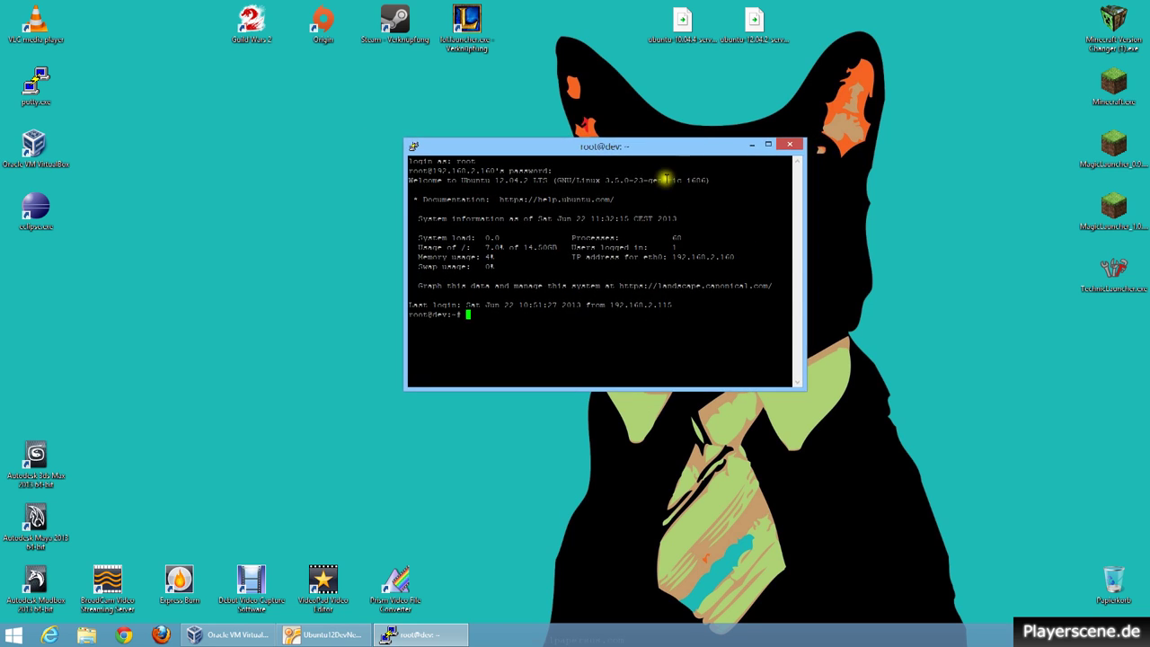
{"action": "left_click", "coordinate": [639, 326]}
{"action": "type", "text": "apt-get install"}
{"action": "type", "text": "apache2 "}
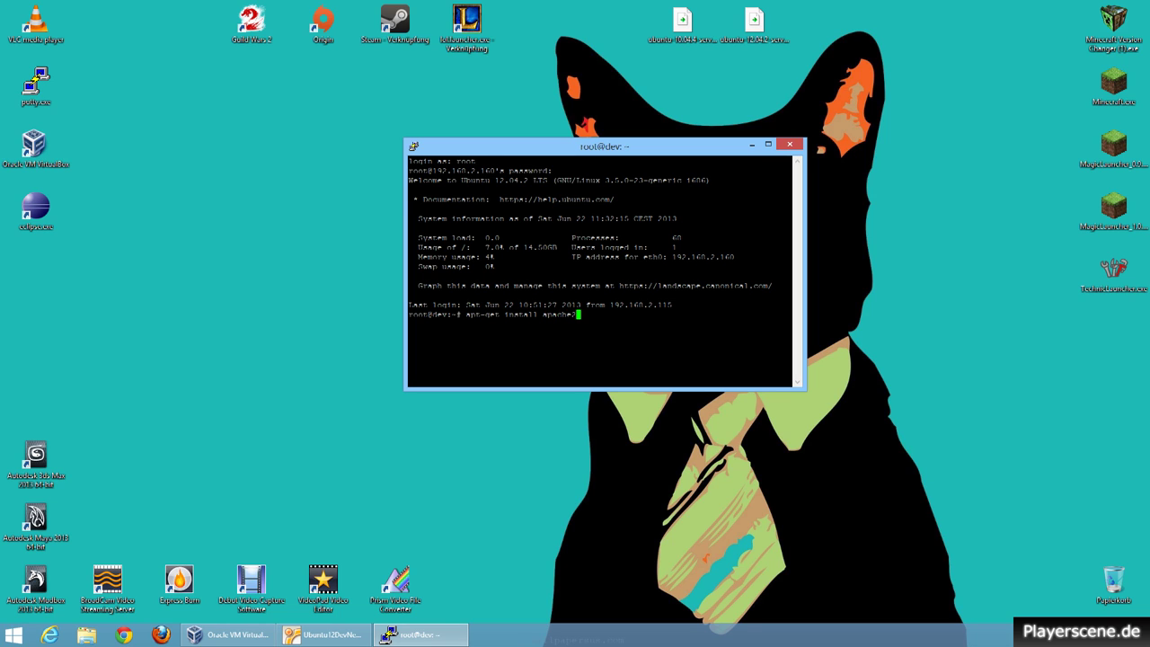
{"action": "type", "text": "php5 libapache2-mod-php5"}
{"action": "key", "text": "Return"}
{"action": "type", "text": "y"}
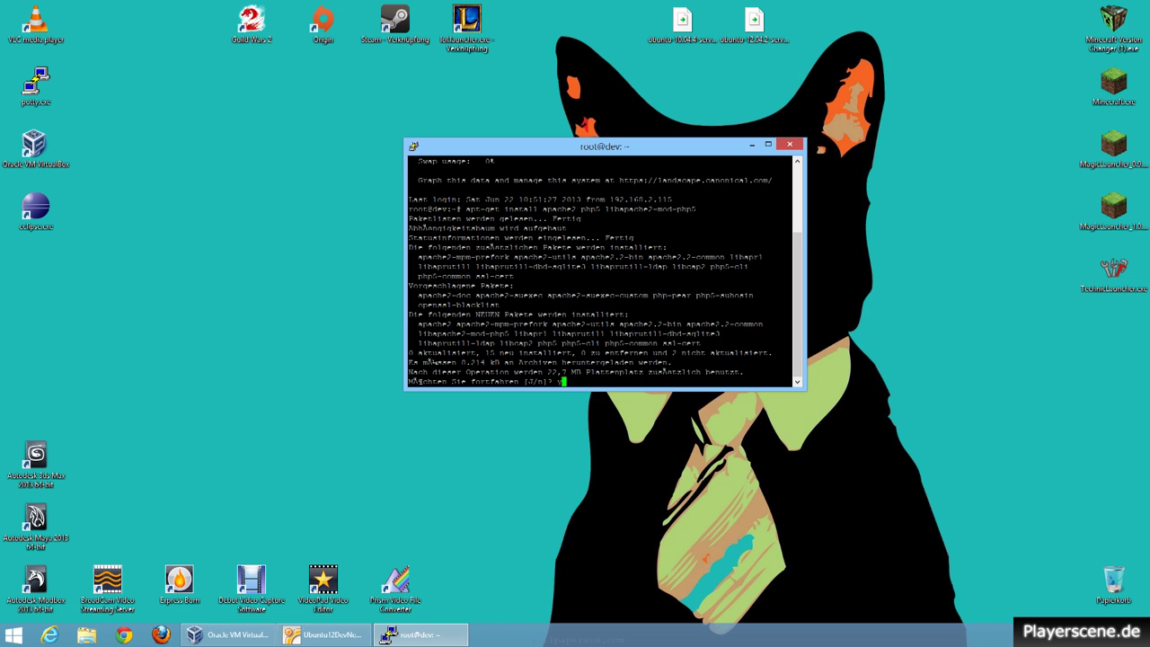
{"action": "key", "text": "Return"}
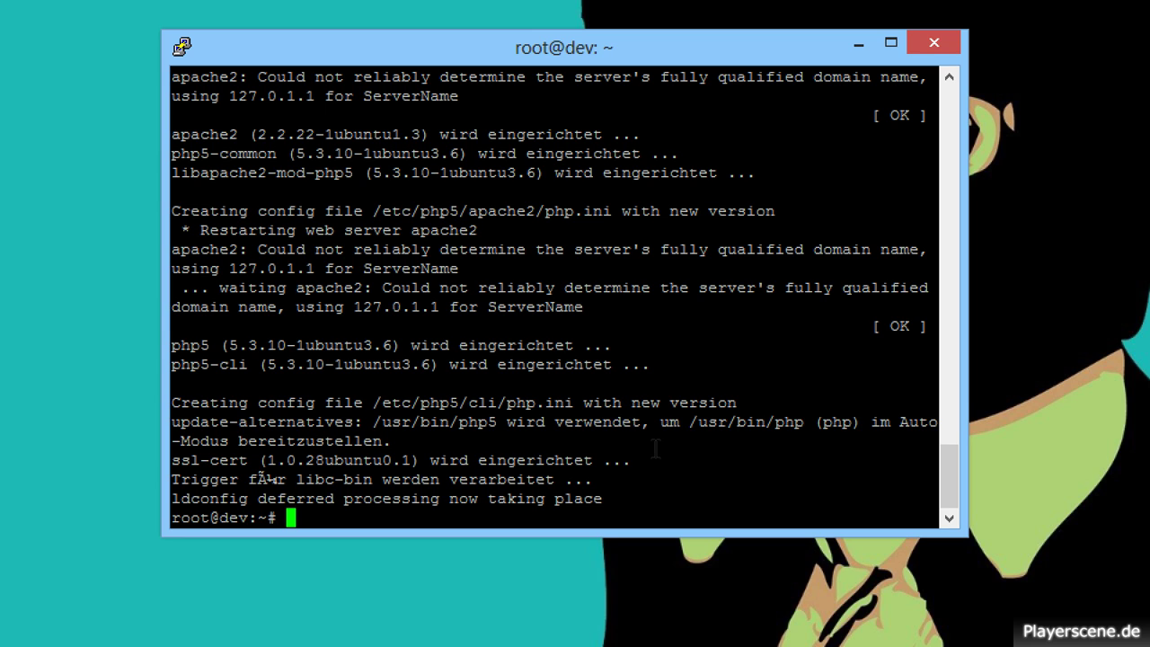
Change to /var/www and list its contents, showing only index.html.
{"action": "type", "text": "cd /var/www"}
{"action": "key", "text": "Return"}
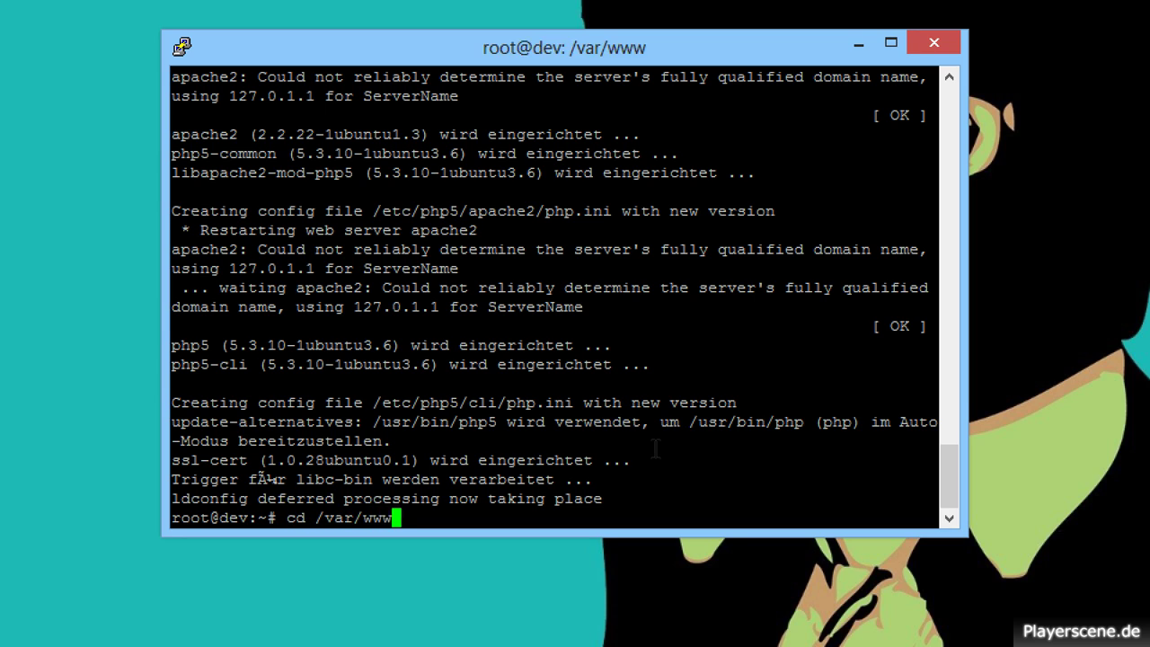
{"action": "type", "text": "ls"}
{"action": "key", "text": "Return"}
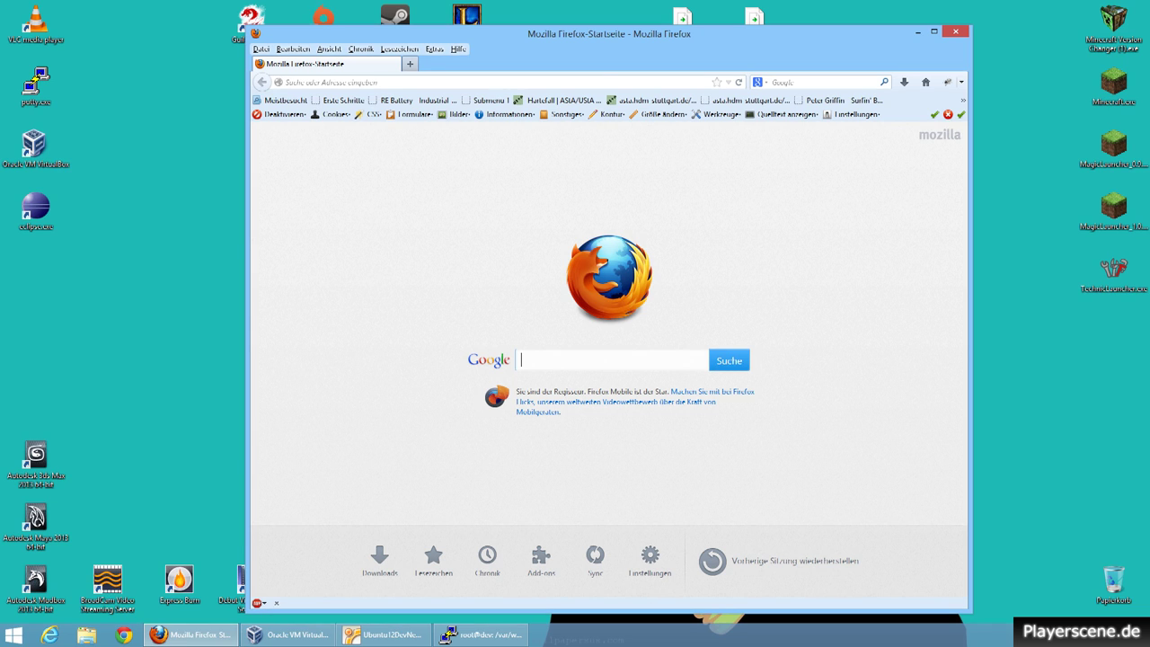
Load 192.168.2.160 in Firefox to see Apache's "It works!" page.
{"action": "left_click", "coordinate": [484, 82]}
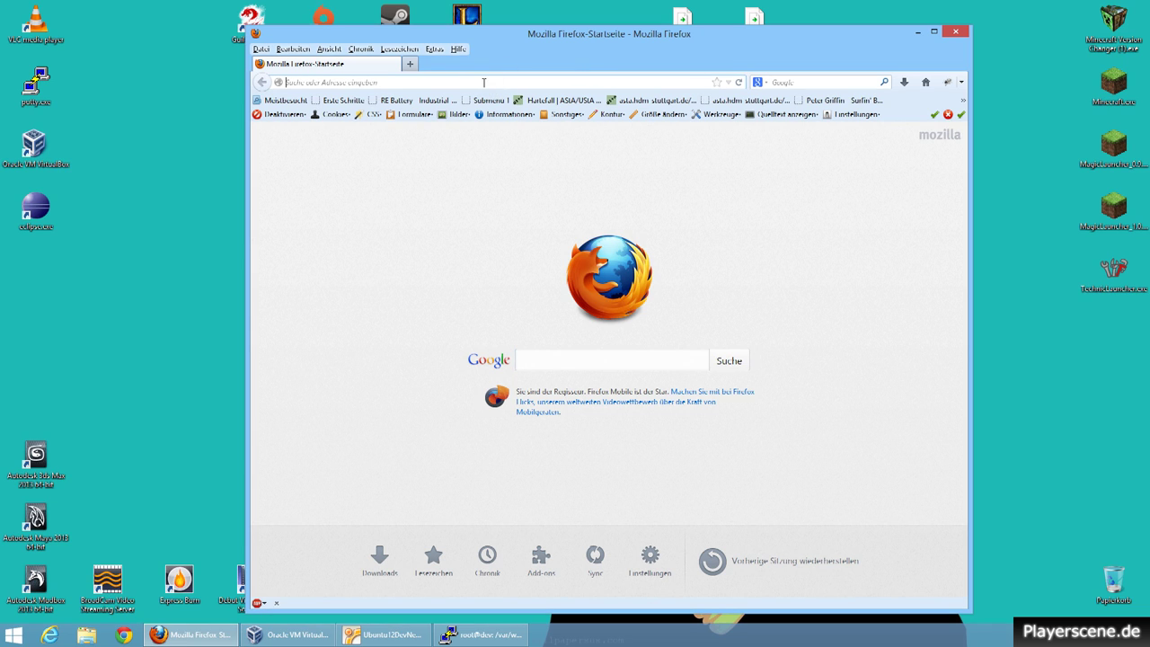
{"action": "type", "text": "192"}
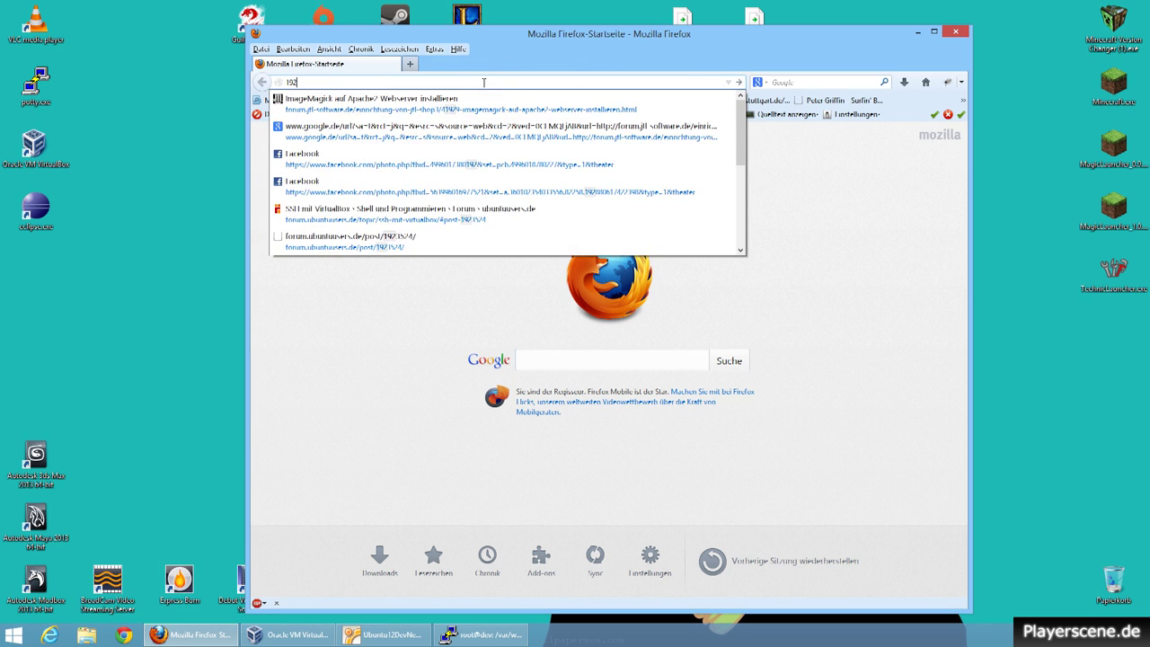
{"action": "type", "text": ".168.2"}
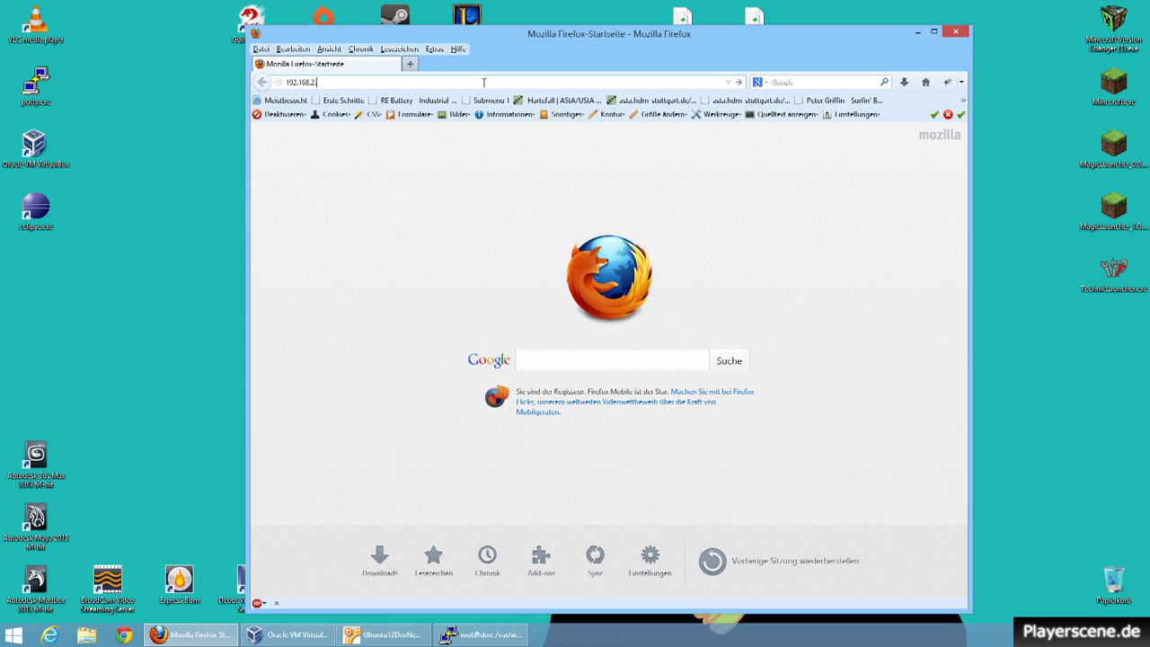
{"action": "type", "text": ".160"}
{"action": "key", "text": "Return"}
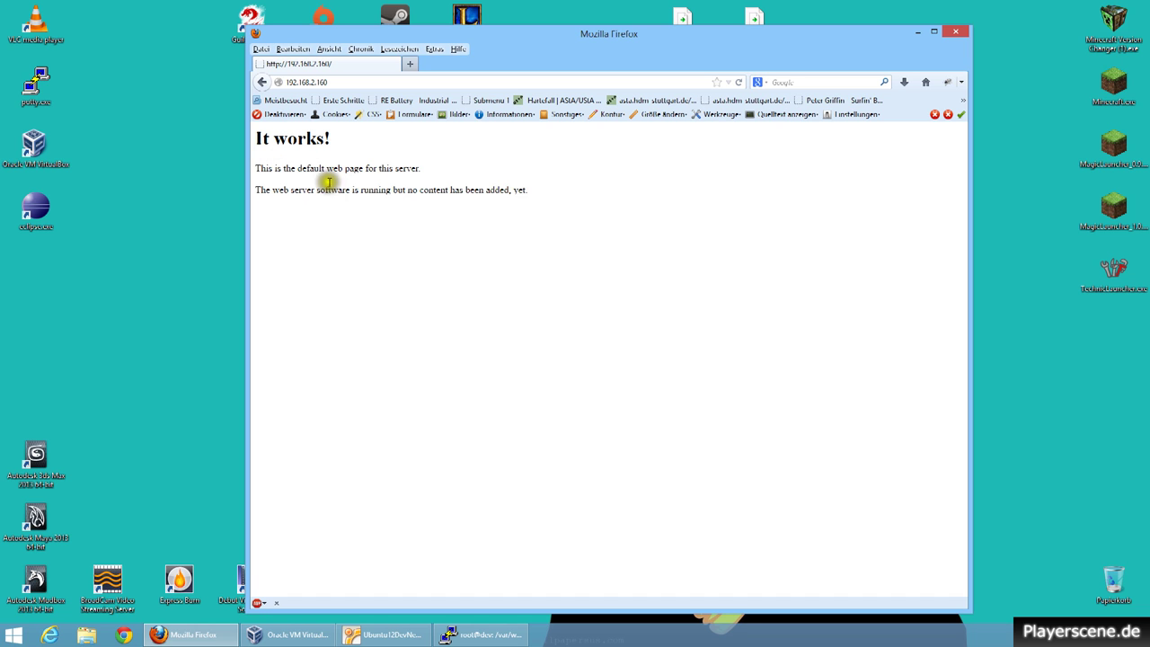
Run apt-get install mysql-server mysql-client php5-mysql and answer y to download the packages.
{"action": "left_click", "coordinate": [920, 33]}
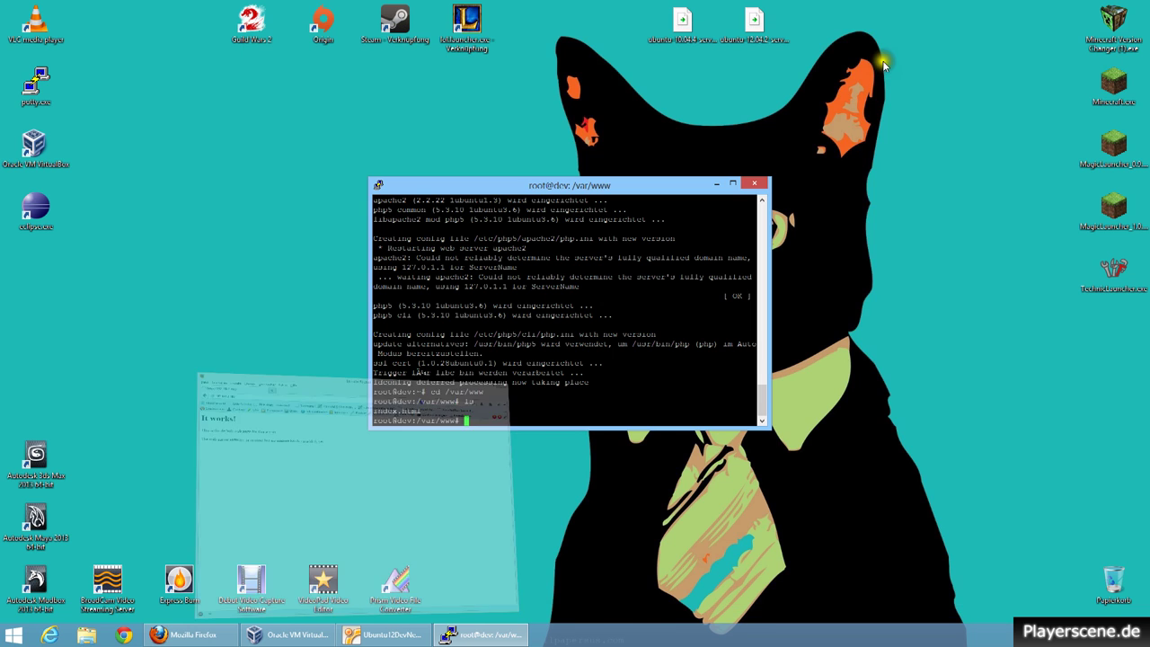
{"action": "left_click", "coordinate": [634, 364]}
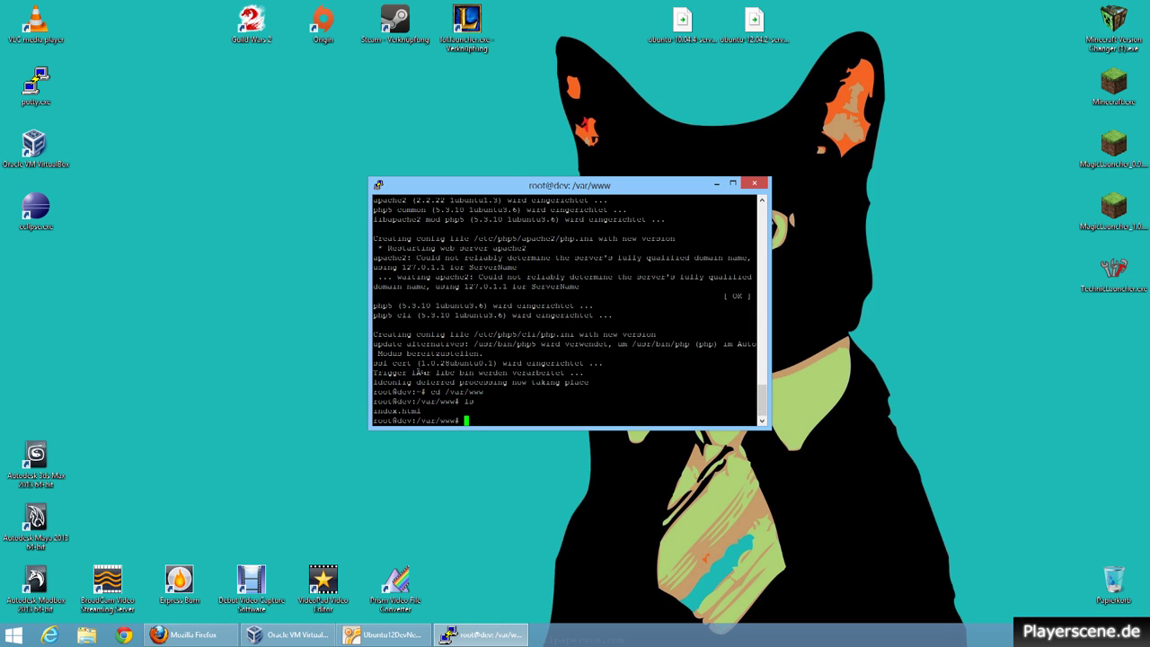
{"action": "type", "text": "apt in"}
{"action": "key", "text": "BackSpace"}
{"action": "key", "text": "BackSpace"}
{"action": "type", "text": "get install mysql-server mysql-client "}
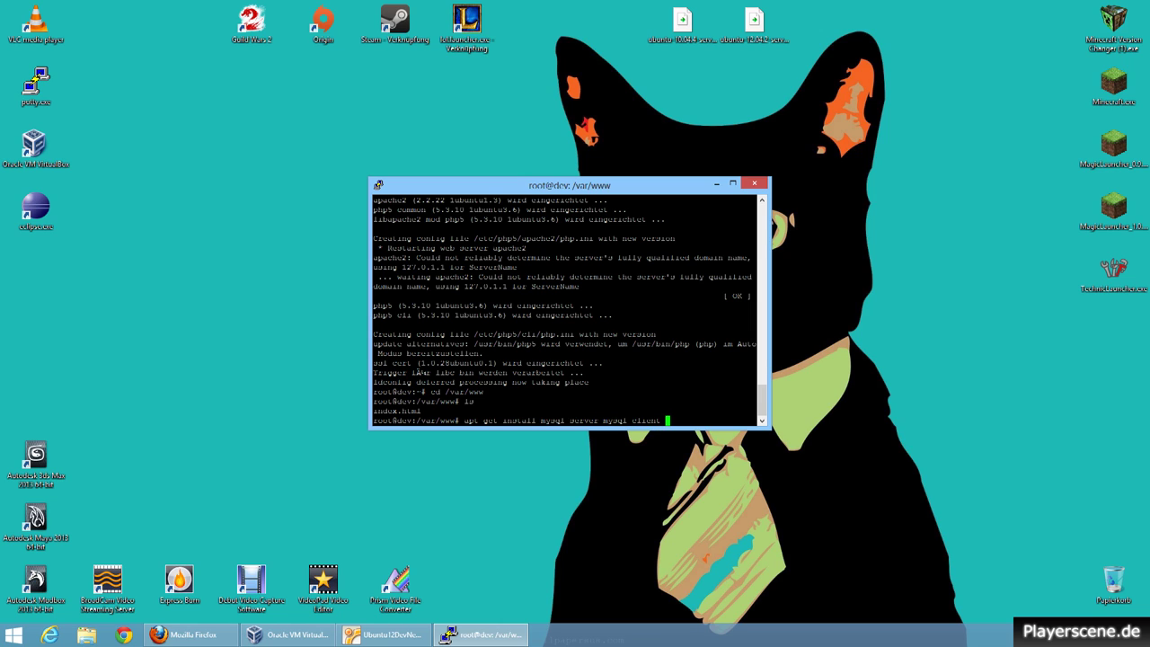
{"action": "type", "text": "php5-mysql"}
{"action": "key", "text": "Return"}
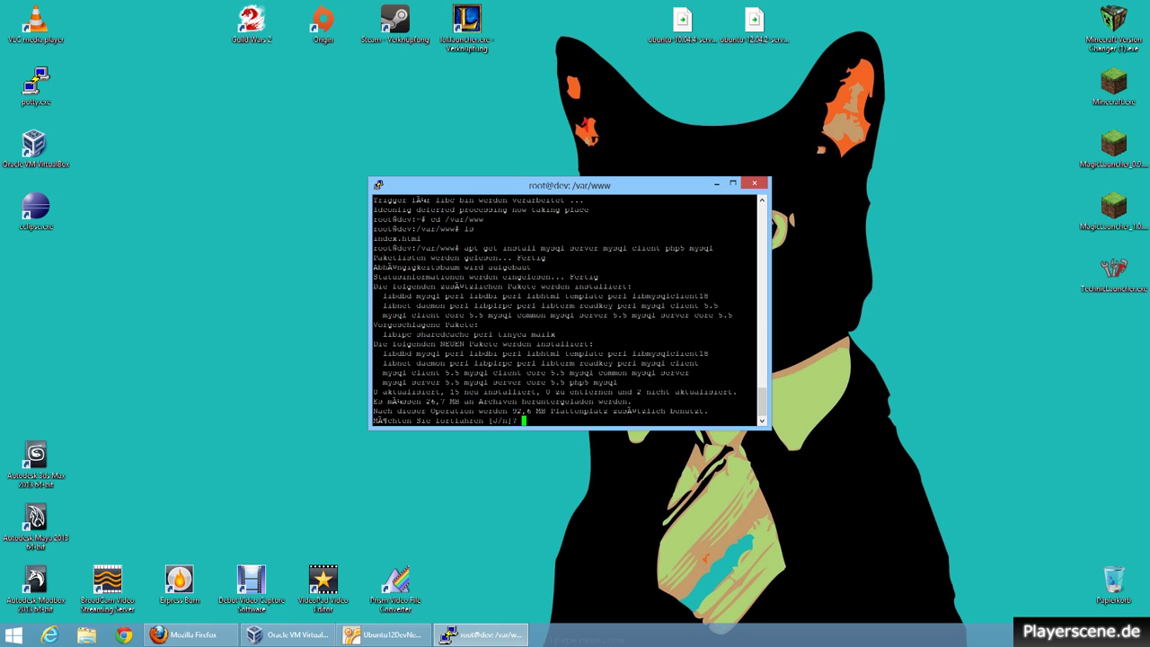
{"action": "type", "text": "y"}
{"action": "key", "text": "Return"}
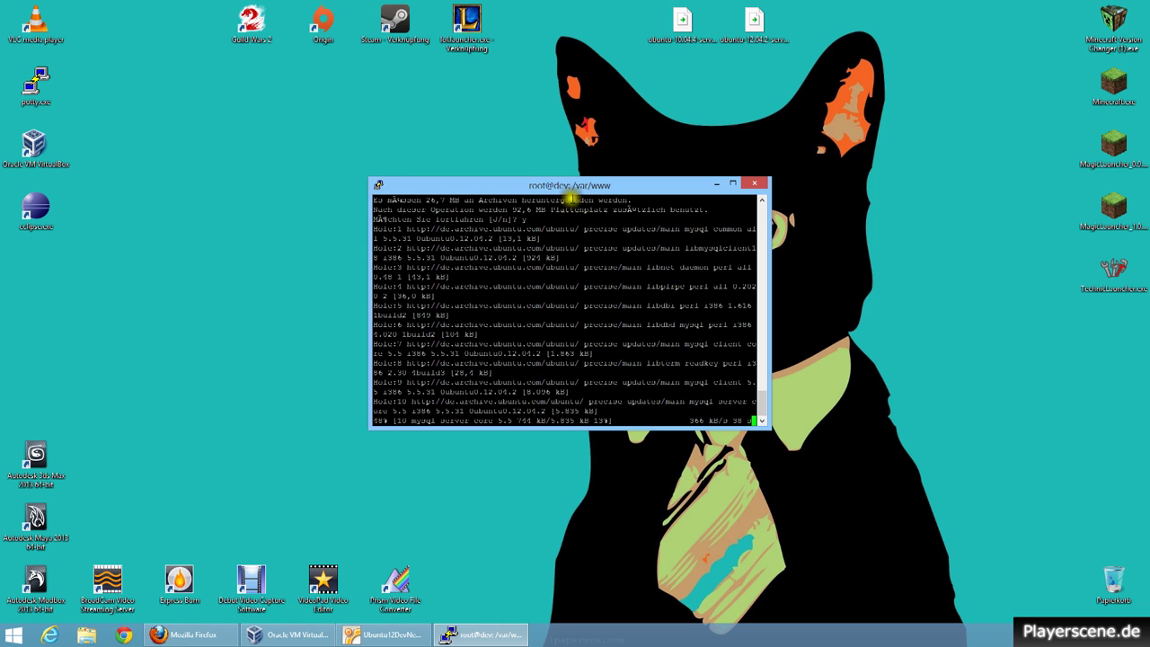
{"action": "left_click_drag", "start_coordinate": [571, 190], "coordinate": [526, 191]}
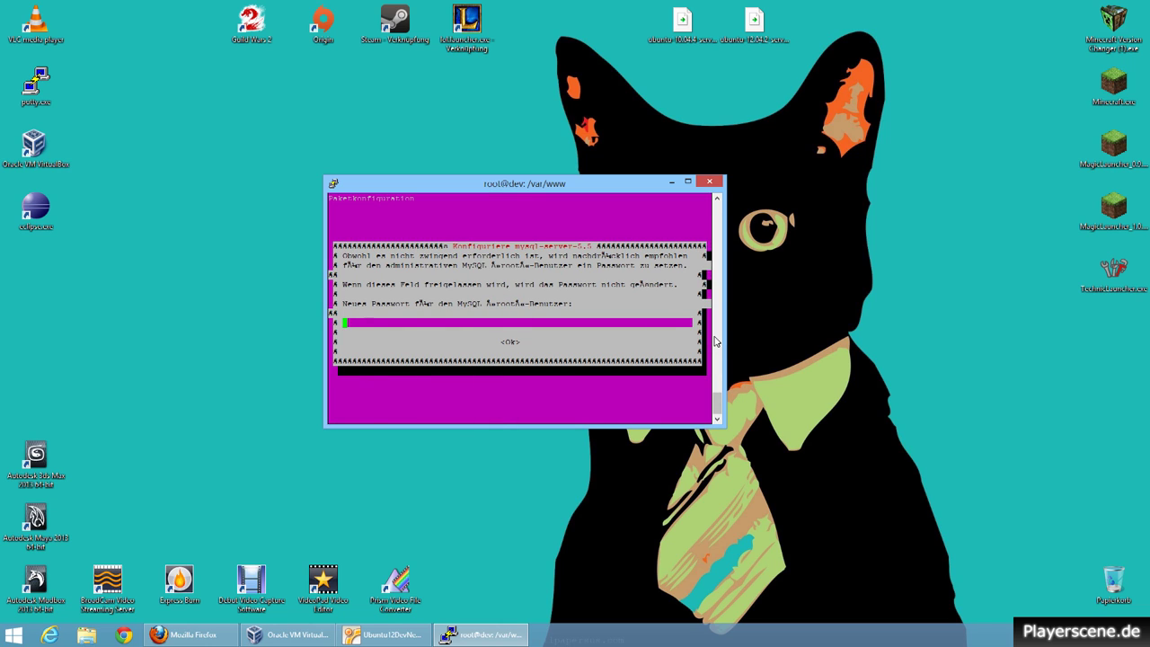
Enter the new MySQL root password and repeat it to confirm.
{"action": "type", "text": "*******"}
{"action": "key", "text": "Return"}
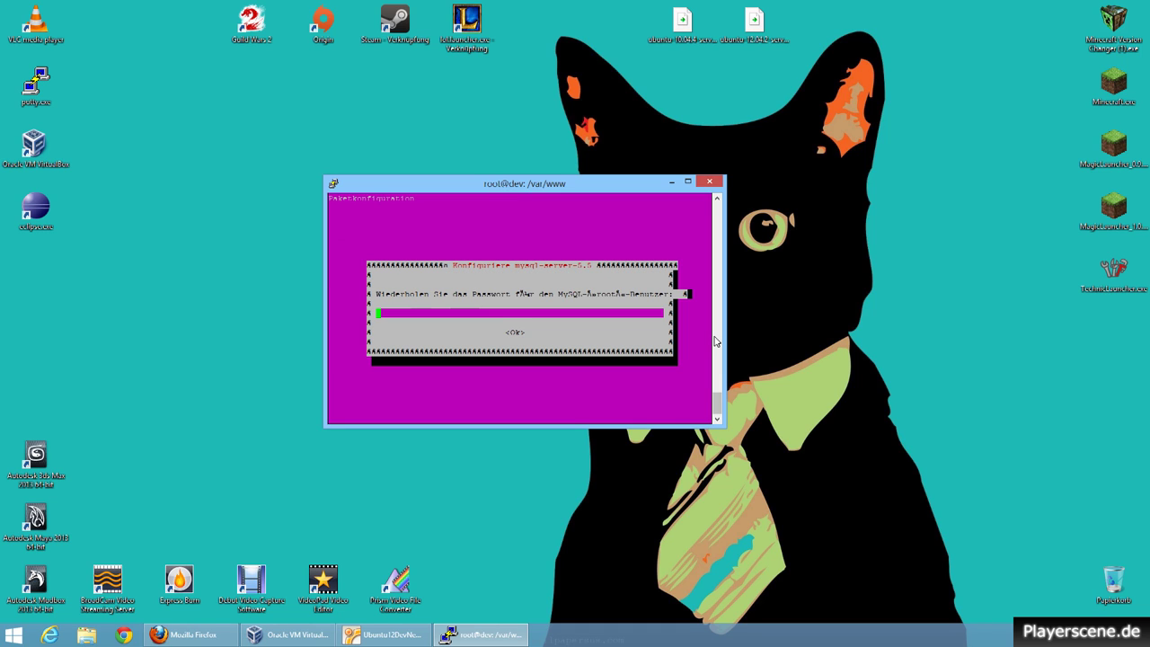
{"action": "type", "text": "*******"}
{"action": "key", "text": "Return"}
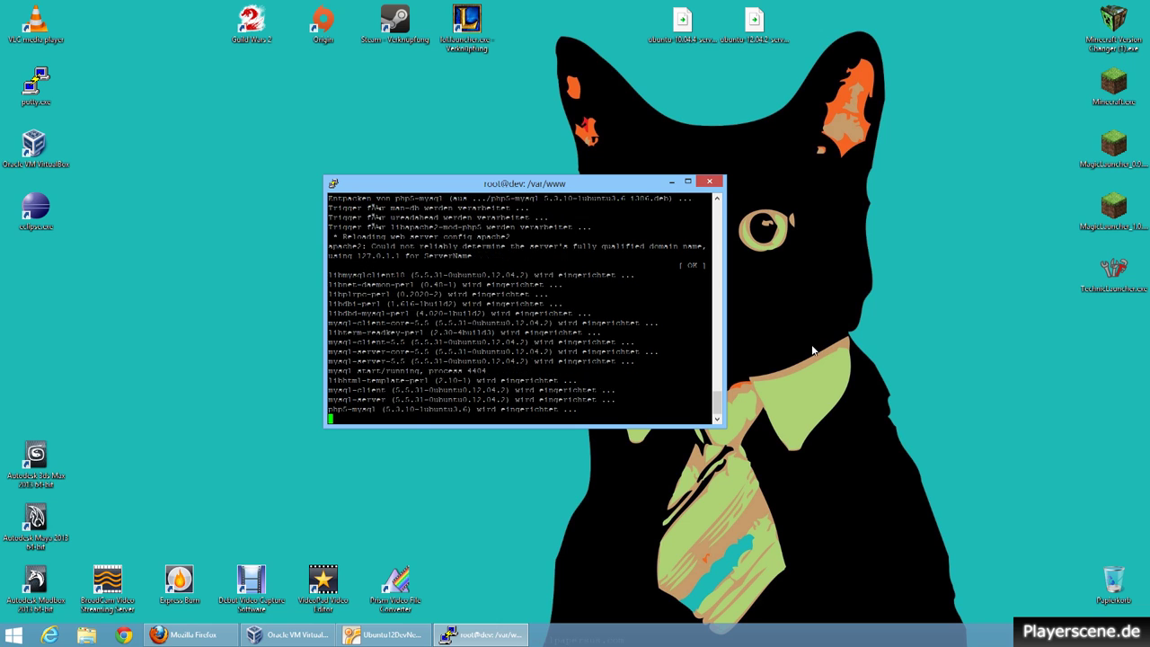
Install php-apc with apt-get, then start typing the php5-imagick install command.
{"action": "left_click", "coordinate": [802, 363]}
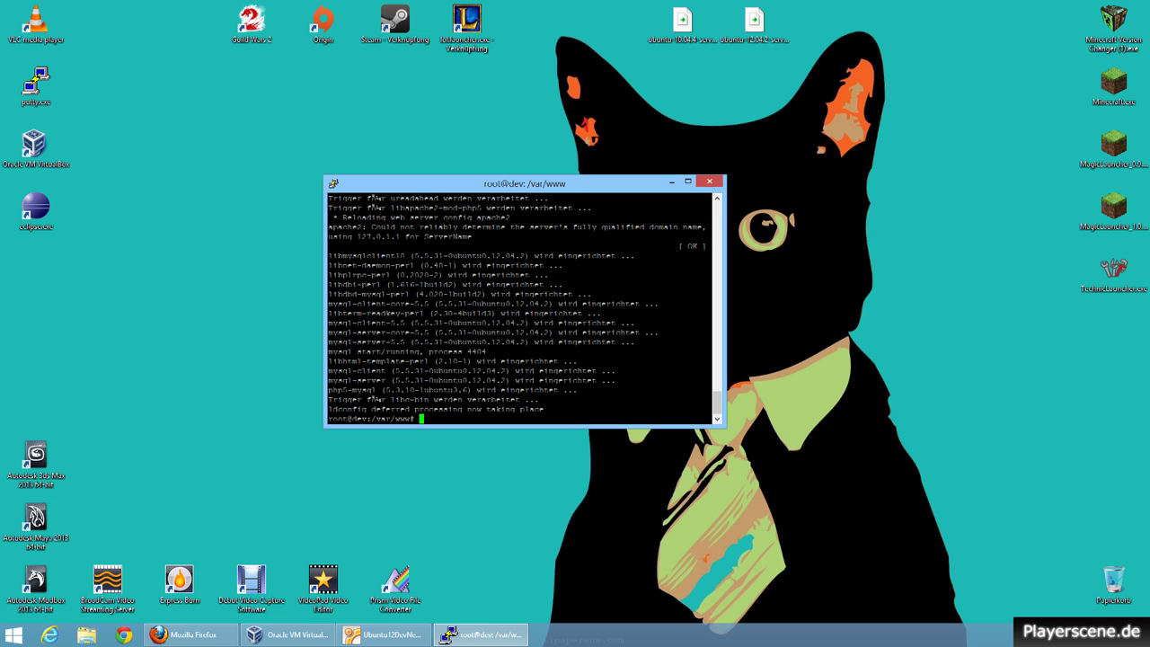
{"action": "type", "text": "apt-"}
{"action": "type", "text": "get install php-apc"}
{"action": "key", "text": "Return"}
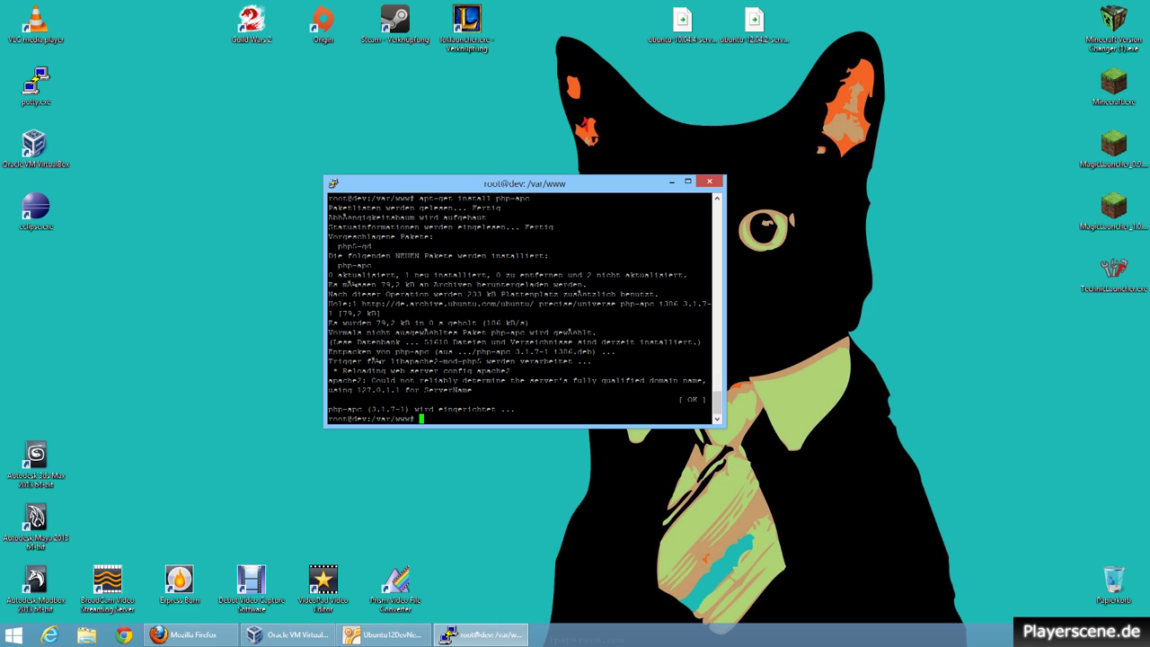
{"action": "type", "text": "apt-get install php5-image"}
Fix the package name to php5-imagick, run the install and answer y.
{"action": "key", "text": "BackSpace"}
{"action": "type", "text": "ick"}
{"action": "key", "text": "Return"}
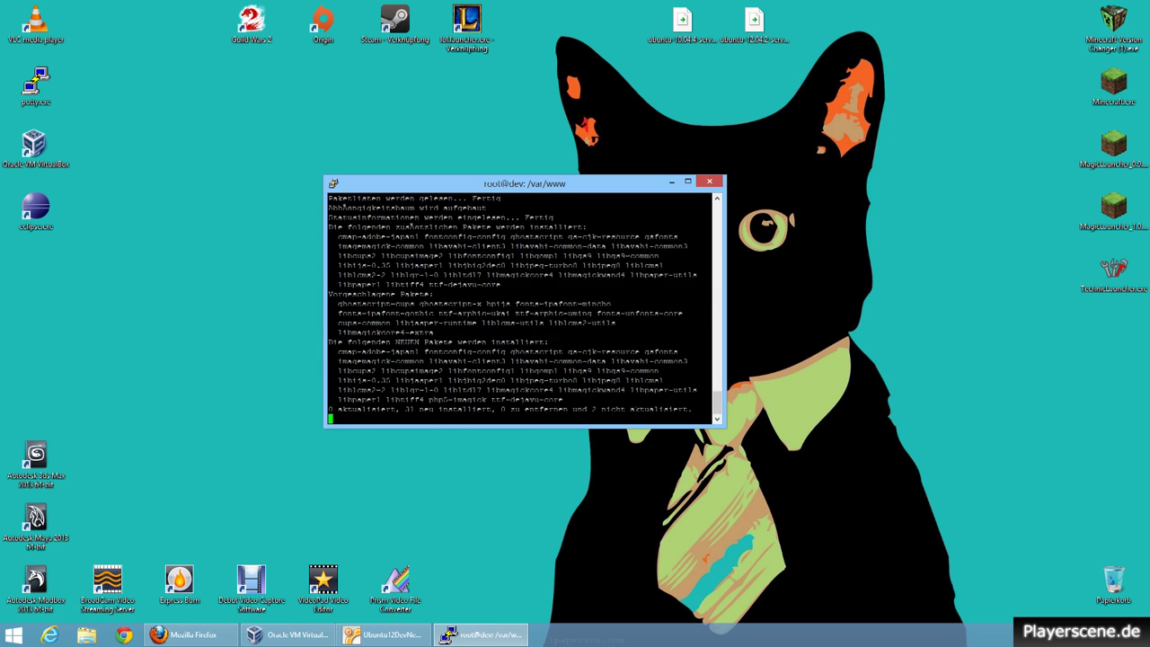
{"action": "type", "text": "y"}
{"action": "key", "text": "Return"}
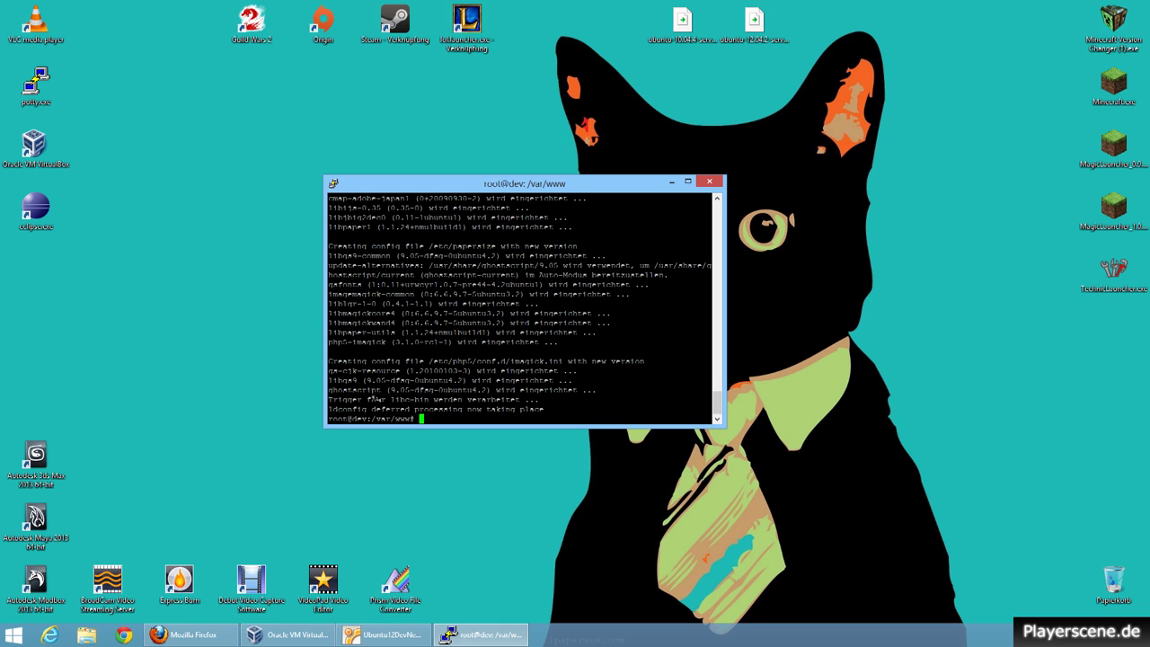
Run apt-get install phpmyadmin and answer y to download its packages.
{"action": "type", "text": "apt-get install phpmyadmin"}
{"action": "key", "text": "Return"}
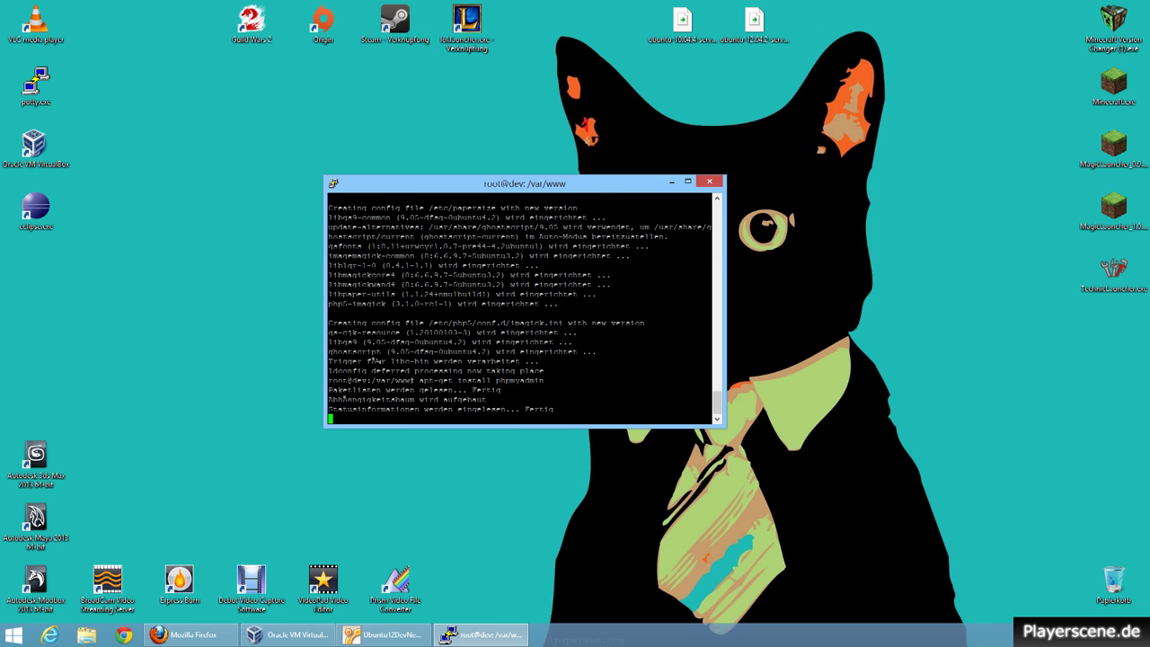
{"action": "type", "text": "y"}
{"action": "key", "text": "Return"}
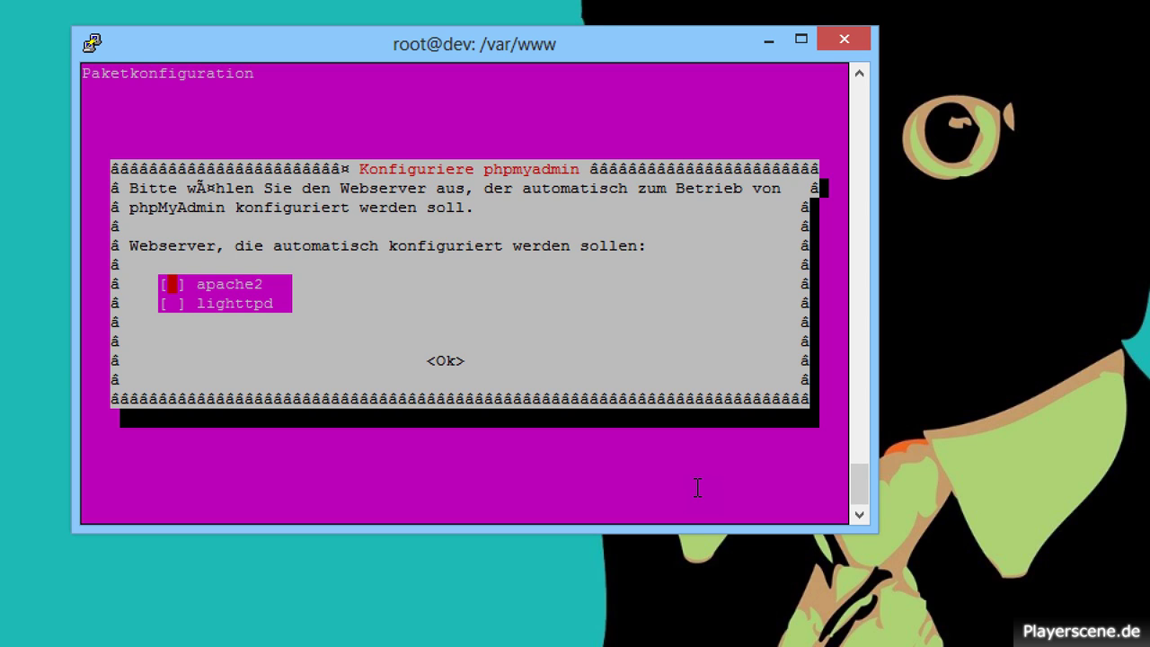
Configure phpmyadmin for the chosen web server via dbconfig-common, entering the admin and application passwords.
{"action": "key", "text": "Return"}
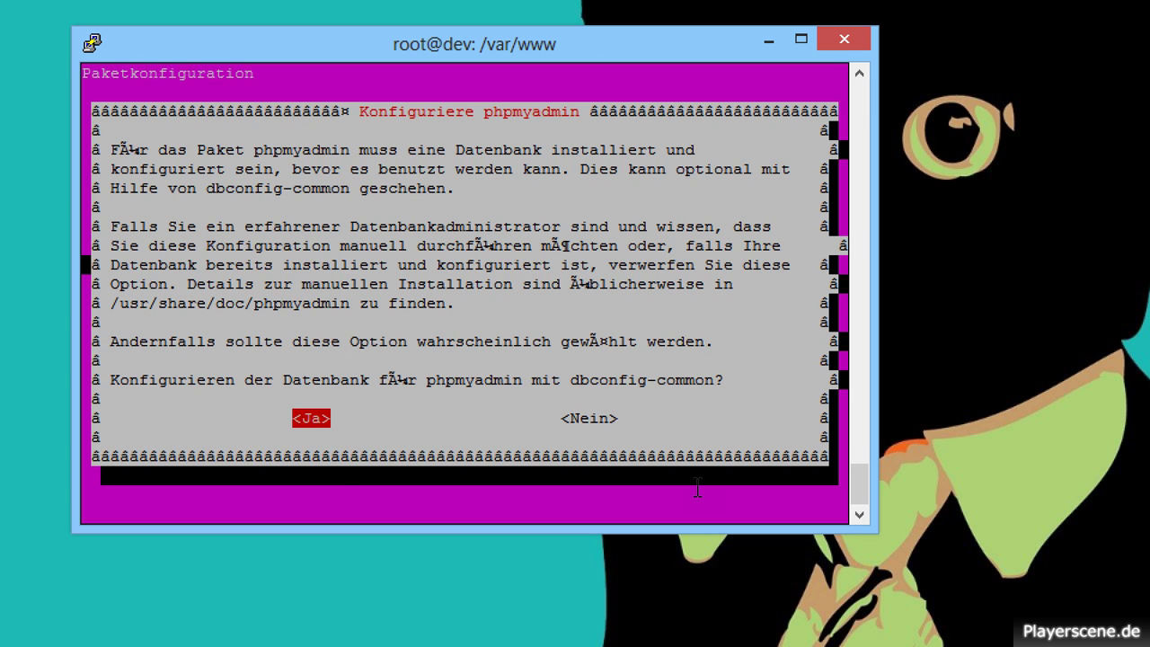
{"action": "key", "text": "Return"}
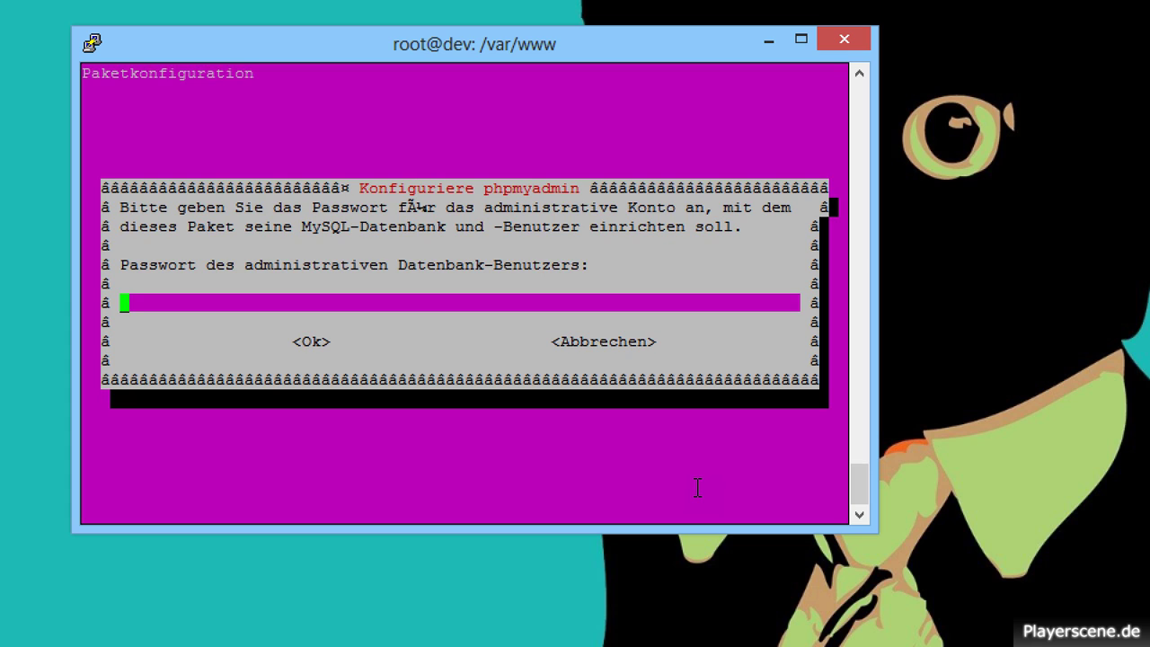
{"action": "type", "text": "******"}
{"action": "key", "text": "Return"}
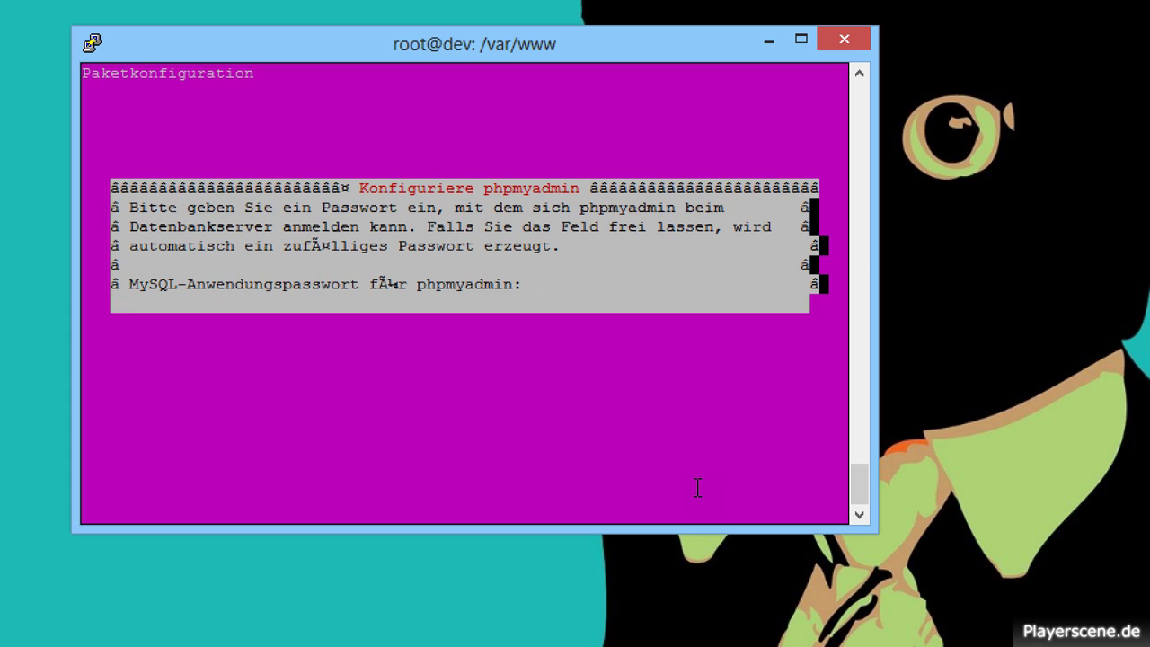
{"action": "type", "text": "*******"}
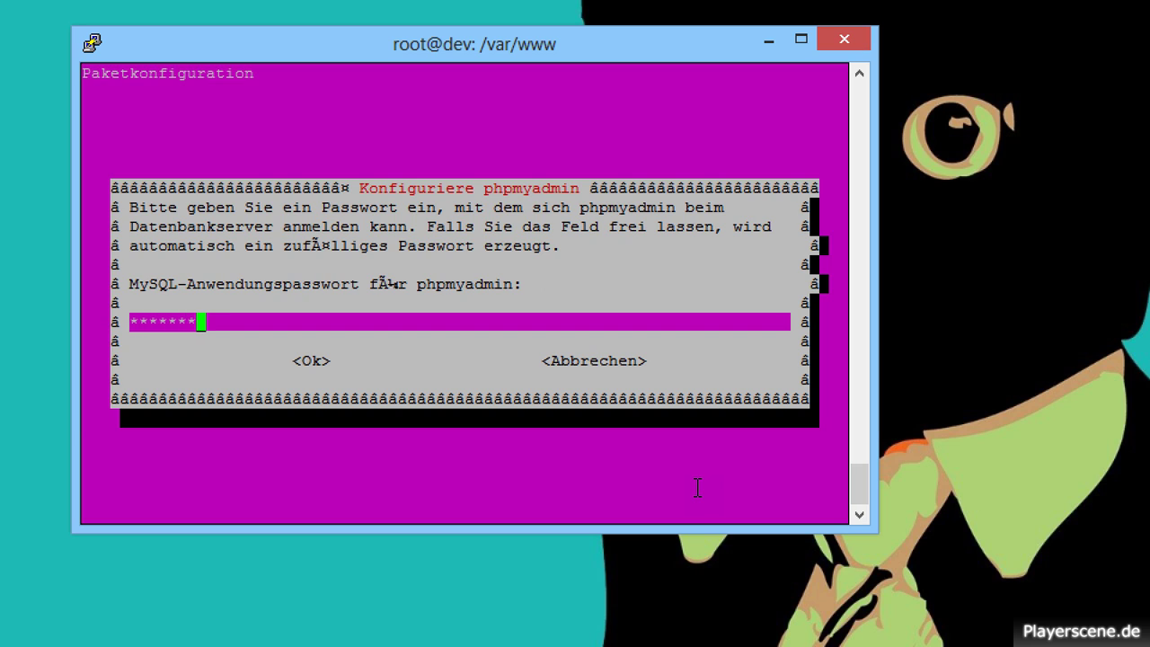
{"action": "key", "text": "Tab"}
{"action": "key", "text": "Tab"}
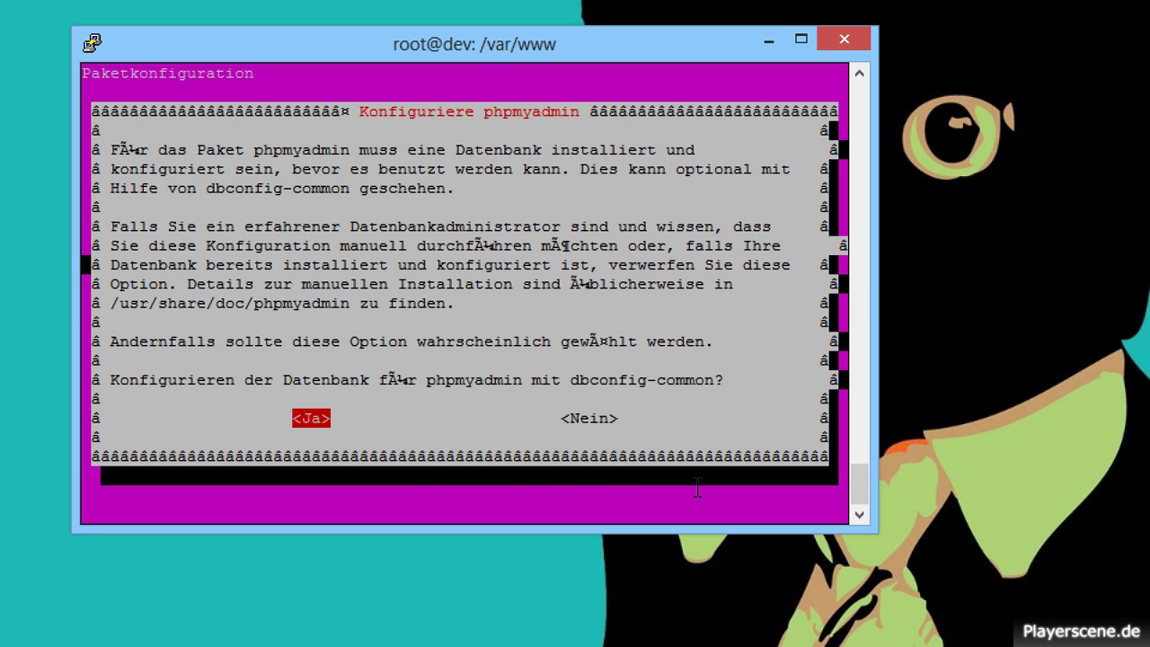
{"action": "key", "text": "Return"}
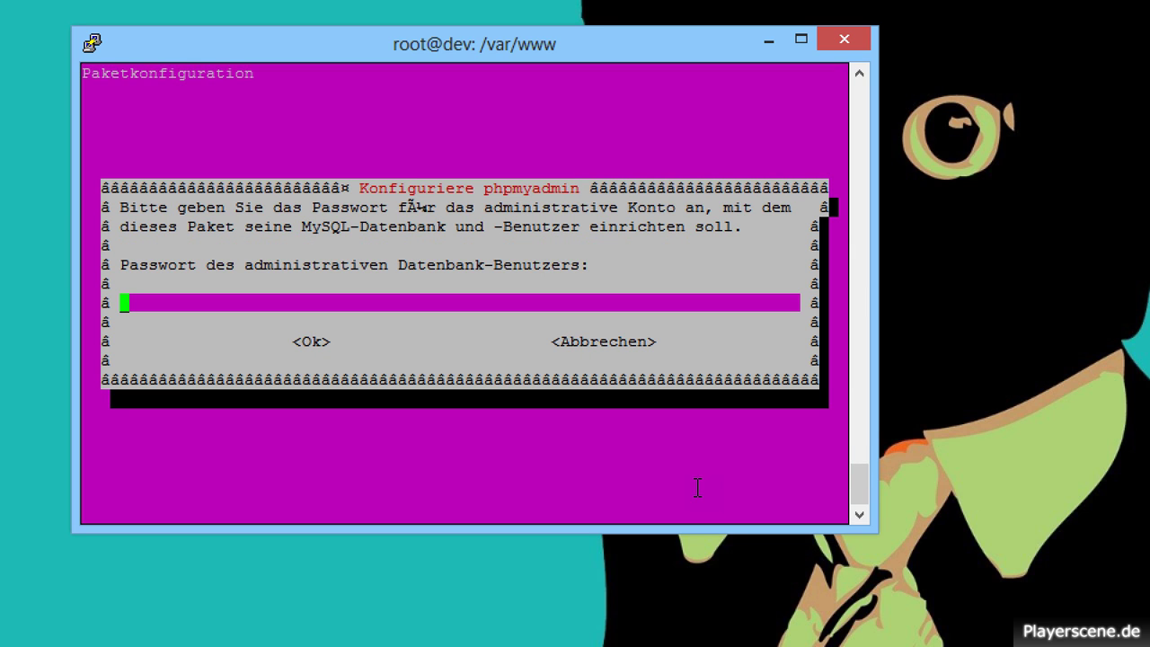
{"action": "type", "text": "*******"}
{"action": "key", "text": "Return"}
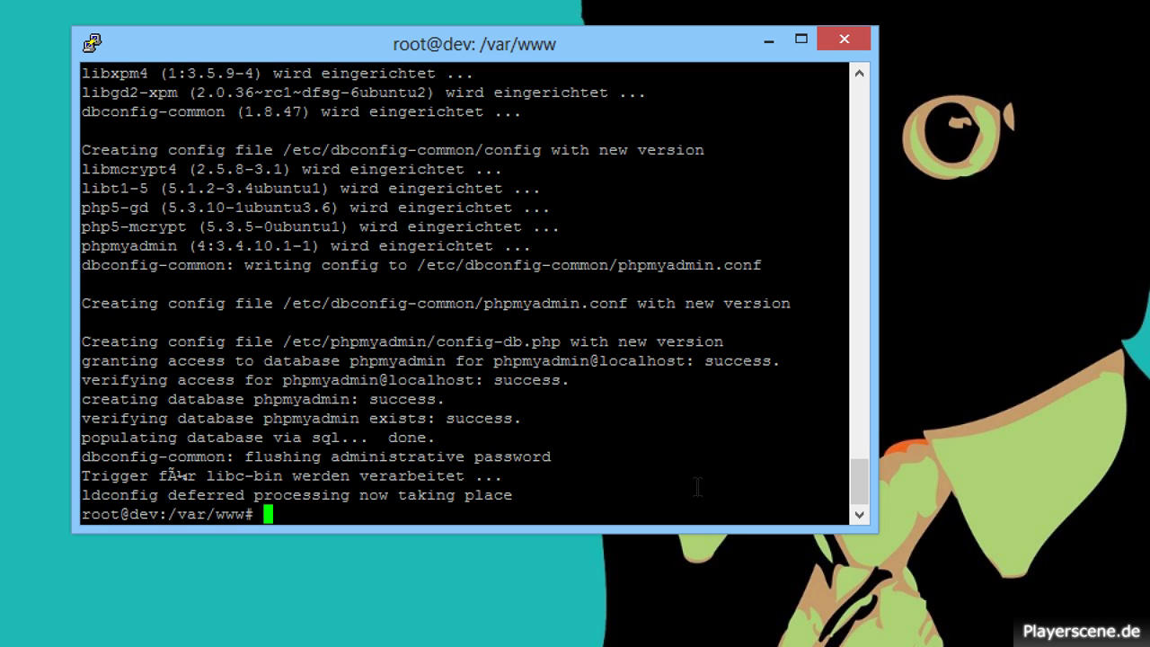
{"action": "type", "text": "ls"}
{"action": "key", "text": "Return"}
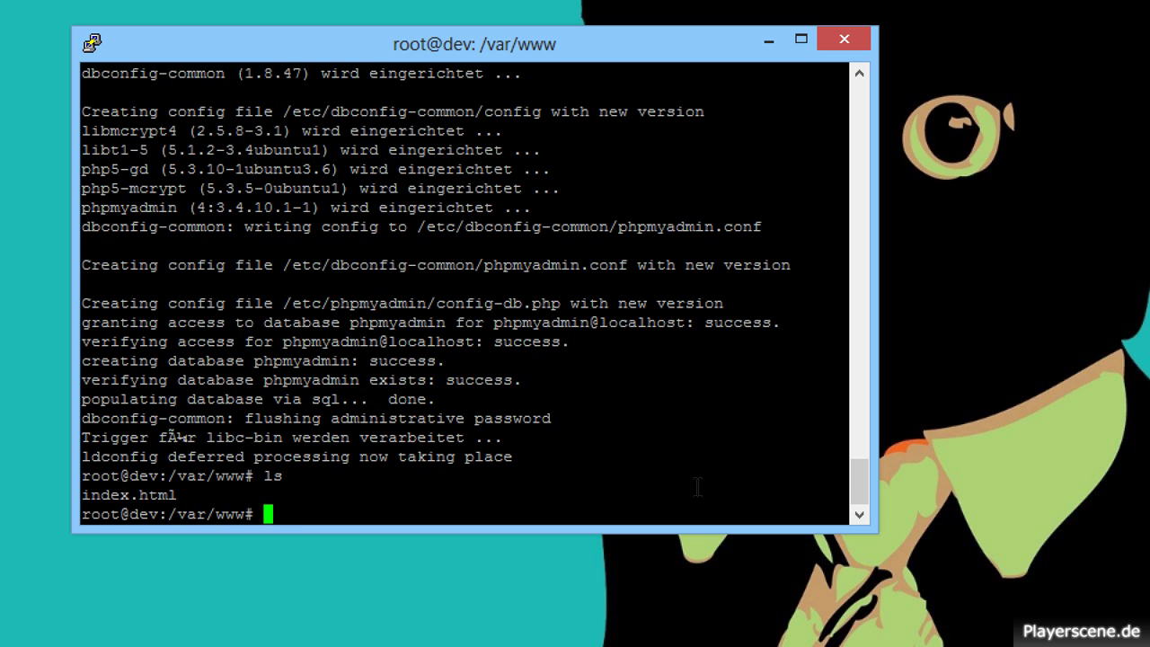
{"action": "type", "text": "c"}
{"action": "key", "text": "BackSpace"}
{"action": "key", "text": "alt+Tab"}
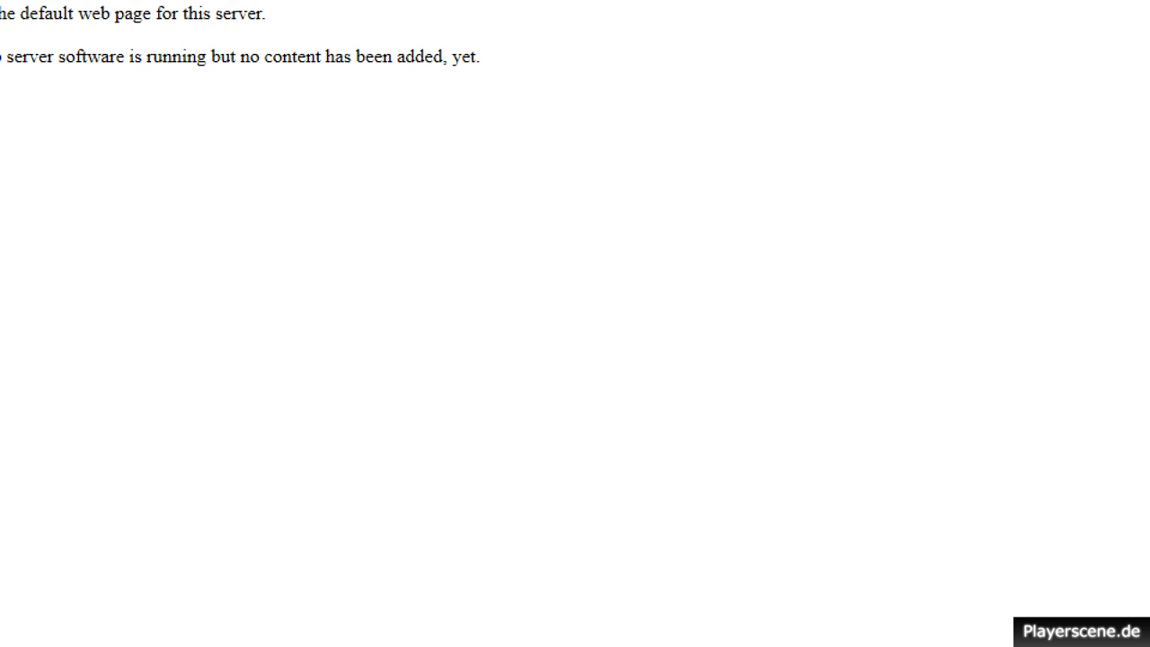
{"action": "key", "text": "Return"}
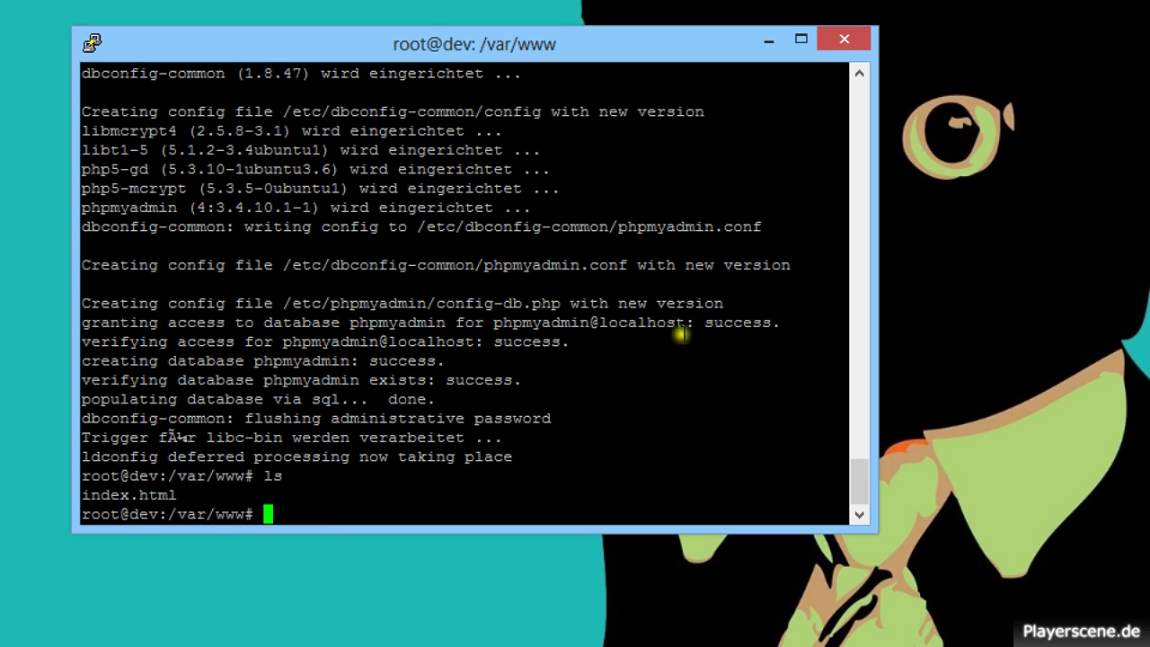
{"action": "type", "text": "cd /"}
{"action": "type", "text": "usr"}
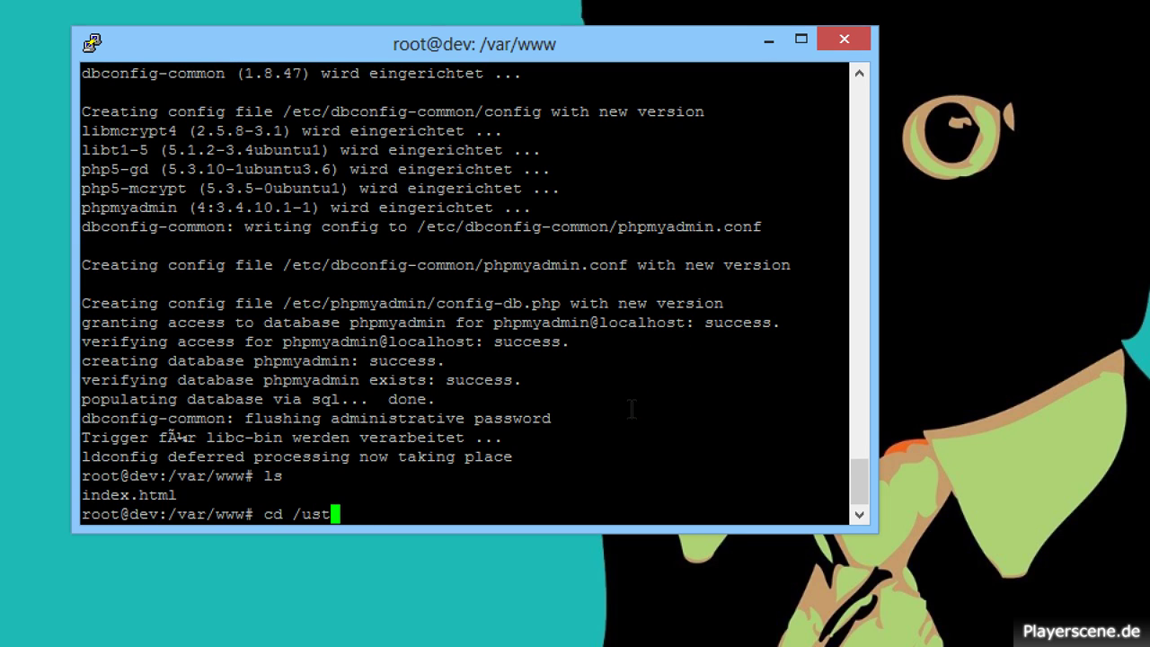
{"action": "type", "text": "/share"}
Move into /usr/share and list its contents to find phpmyadmin.
{"action": "key", "text": "Return"}
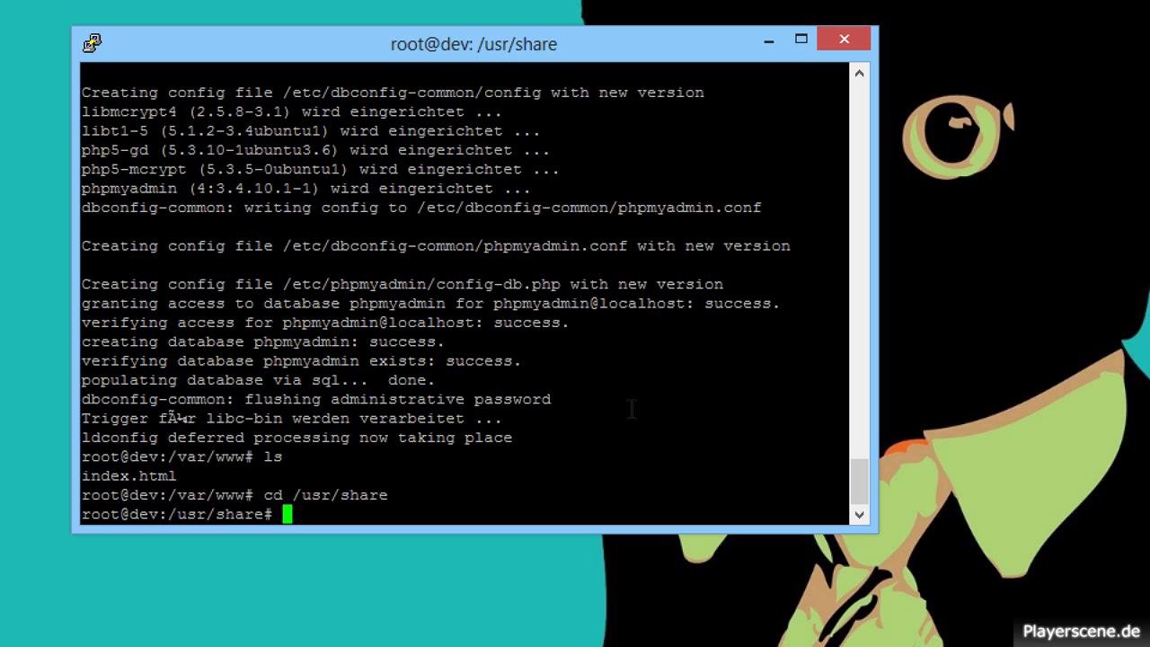
{"action": "type", "text": "ls"}
{"action": "key", "text": "Return"}
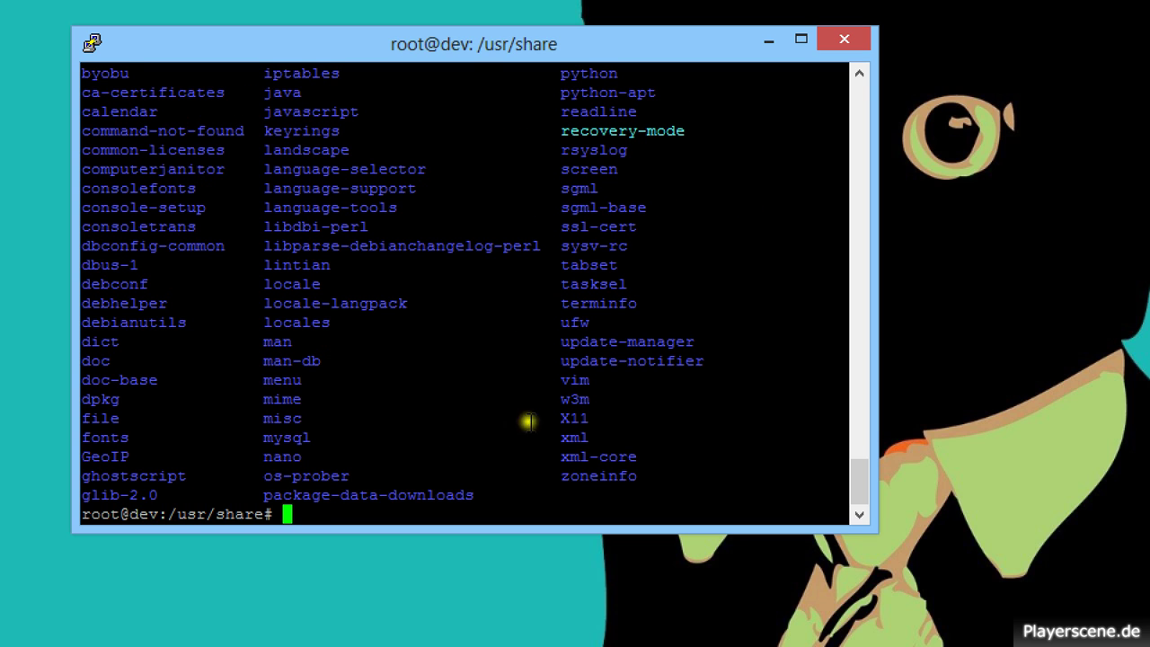
{"action": "scroll", "coordinate": [449, 342], "scroll_direction": "up", "scroll_amount": 8}
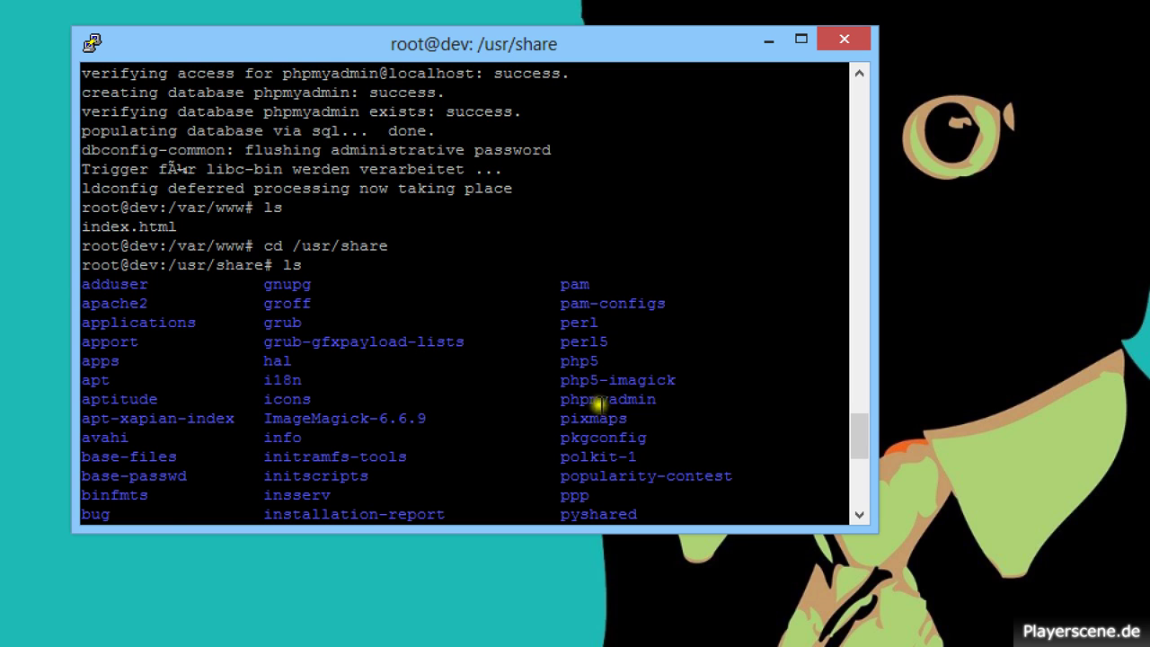
{"action": "scroll", "coordinate": [656, 396], "scroll_direction": "down", "scroll_amount": 8}
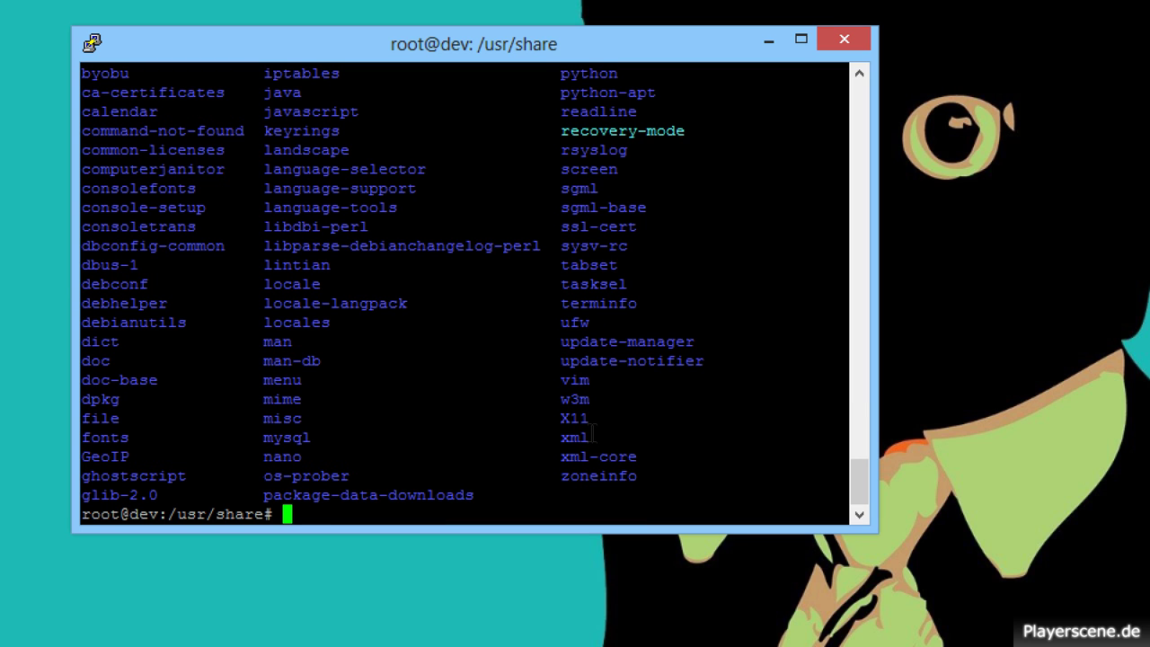
Copy phpmyadmin into /var/www with cp -R after plain cp skips the directory.
{"action": "type", "text": "cp phpmy"}
{"action": "key", "text": "Tab"}
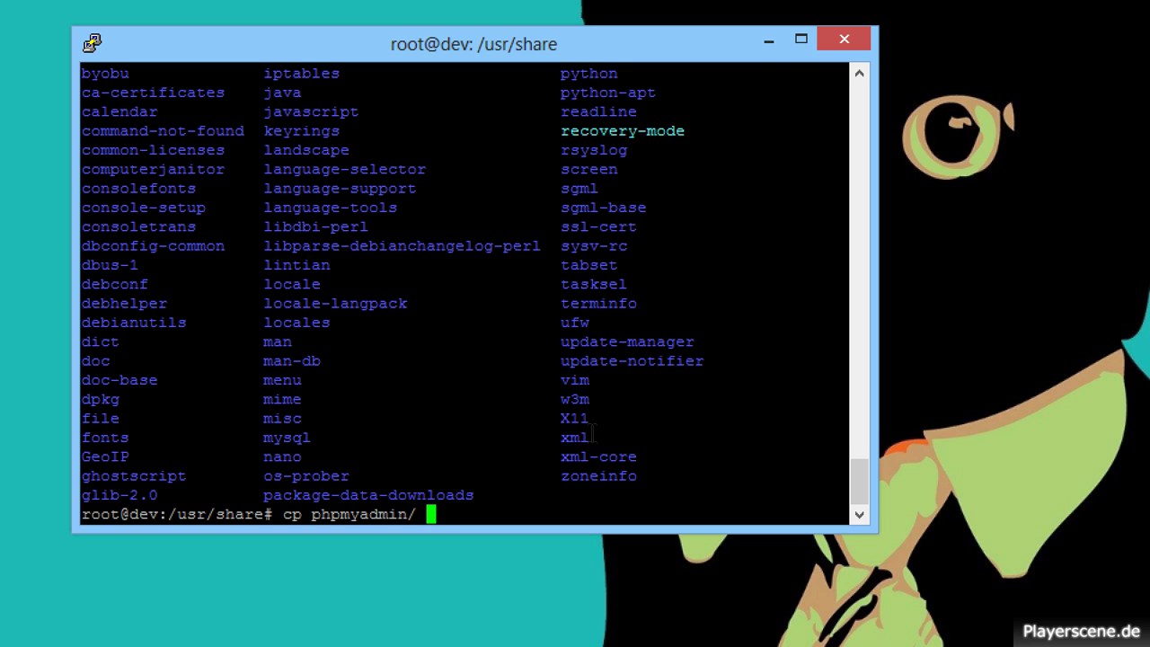
{"action": "type", "text": "/var/www"}
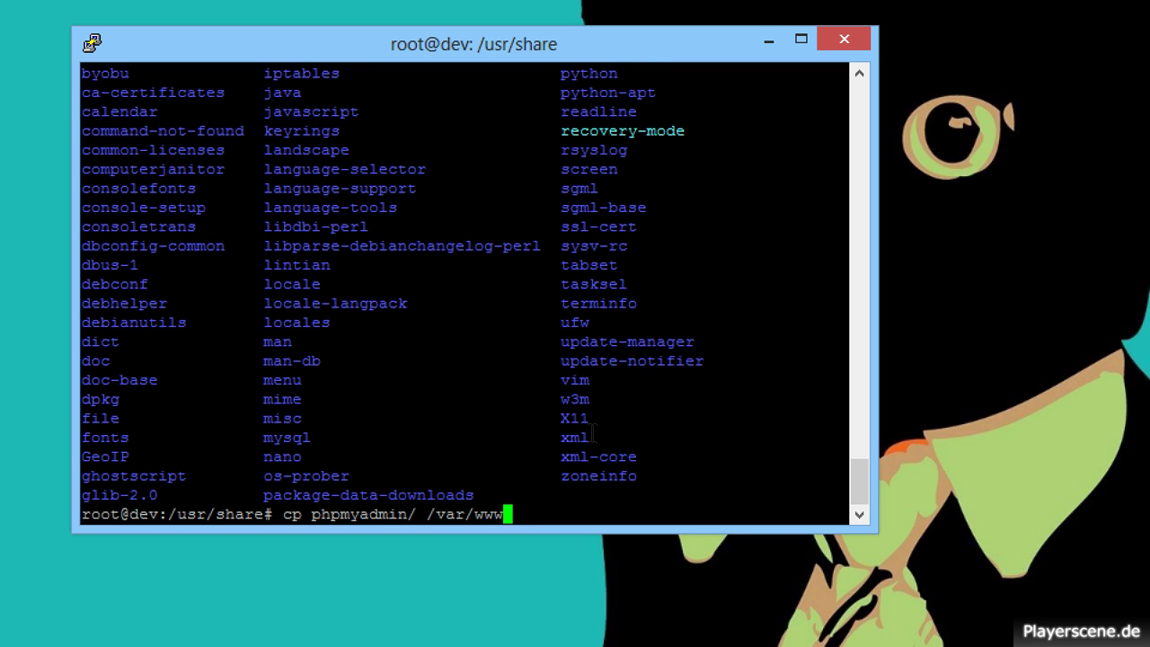
{"action": "key", "text": "Return"}
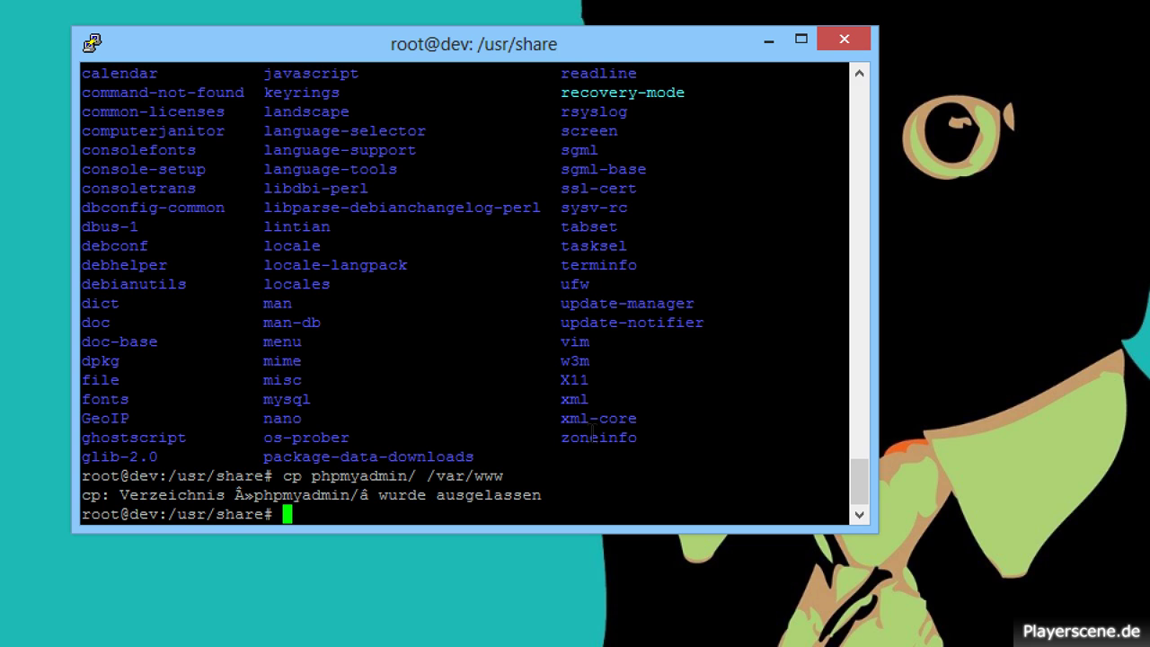
{"action": "key", "text": "Up"}
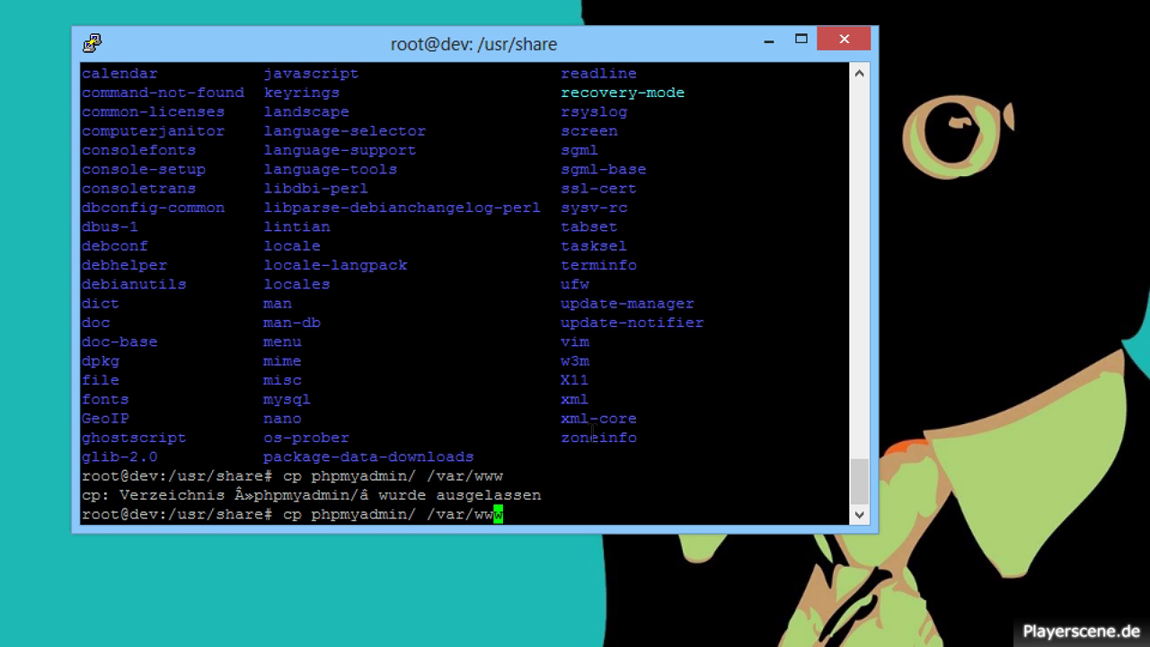
{"action": "key", "text": "Left"}
{"action": "key", "text": "Left"}
{"action": "key", "text": "Left"}
{"action": "key", "text": "Left"}
{"action": "key", "text": "Left"}
{"action": "key", "text": "Left"}
{"action": "key", "text": "Left"}
{"action": "key", "text": "Left"}
{"action": "key", "text": "Left"}
{"action": "key", "text": "Left"}
{"action": "key", "text": "Left"}
{"action": "key", "text": "Left"}
{"action": "key", "text": "Left"}
{"action": "key", "text": "Left"}
{"action": "key", "text": "Left"}
{"action": "key", "text": "Left"}
{"action": "key", "text": "Left"}
{"action": "key", "text": "Left"}
{"action": "key", "text": "Left"}
{"action": "key", "text": "Left"}
{"action": "type", "text": "-R"}
{"action": "key", "text": "Return"}
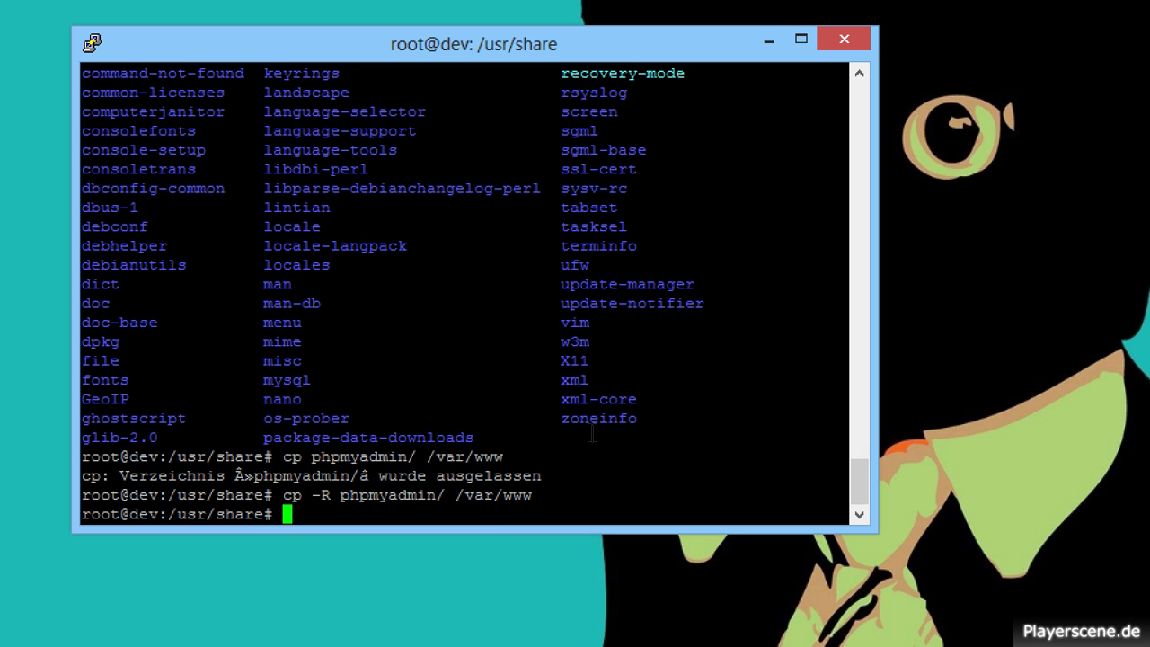
{"action": "type", "text": "ls"}
{"action": "key", "text": "Return"}
{"action": "type", "text": "c"}
{"action": "key", "text": "BackSpace"}
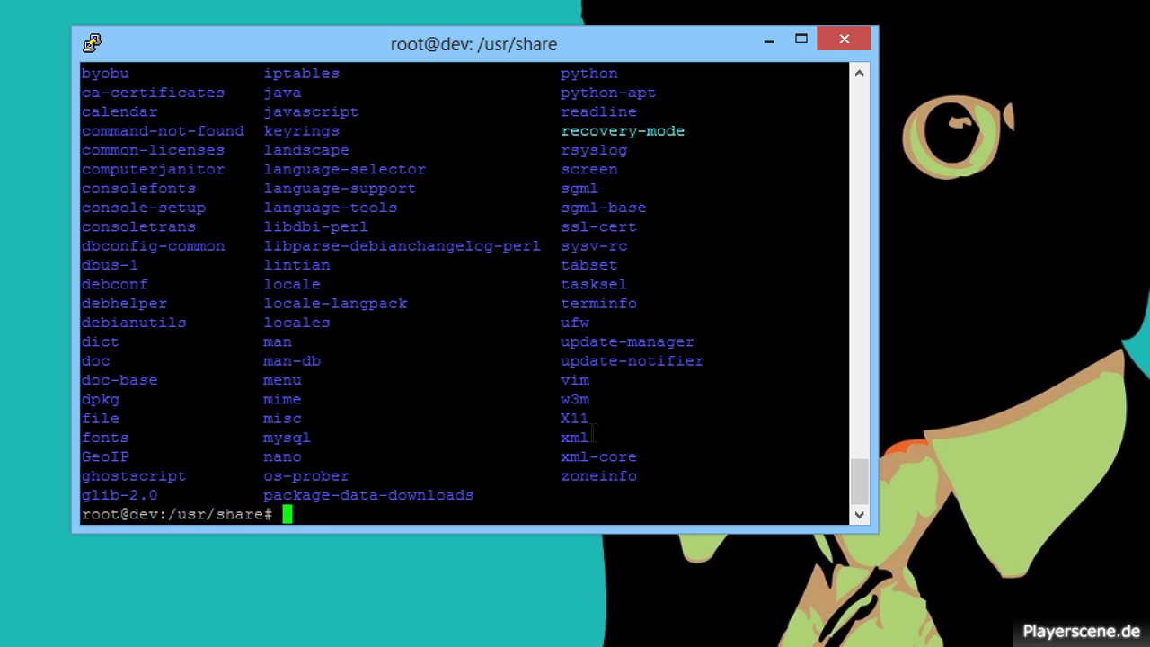
{"action": "type", "text": "cd /var/www"}
Enter /var/www and confirm the phpmyadmin folder is now there.
{"action": "key", "text": "Return"}
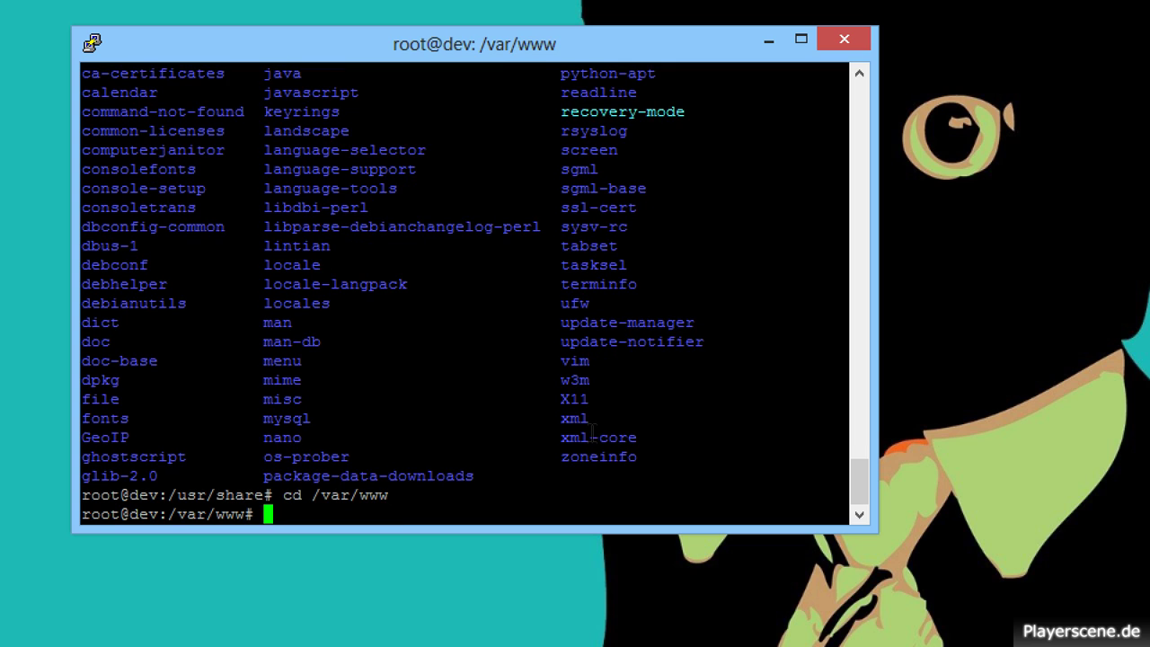
{"action": "type", "text": "ls"}
{"action": "key", "text": "Return"}
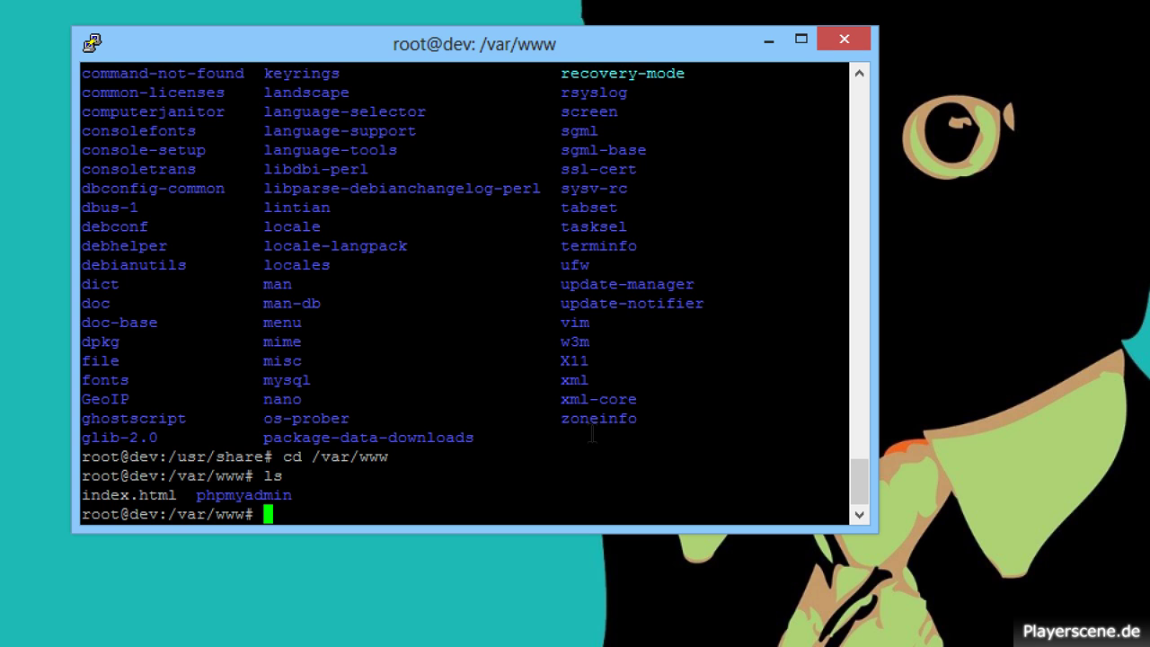
{"action": "type", "text": "c"}
{"action": "key", "text": "BackSpace"}
Run chown -R www-data phpmyadmin, then reload the browser to reach phpMyAdmin's login page.
{"action": "type", "text": "chown p"}
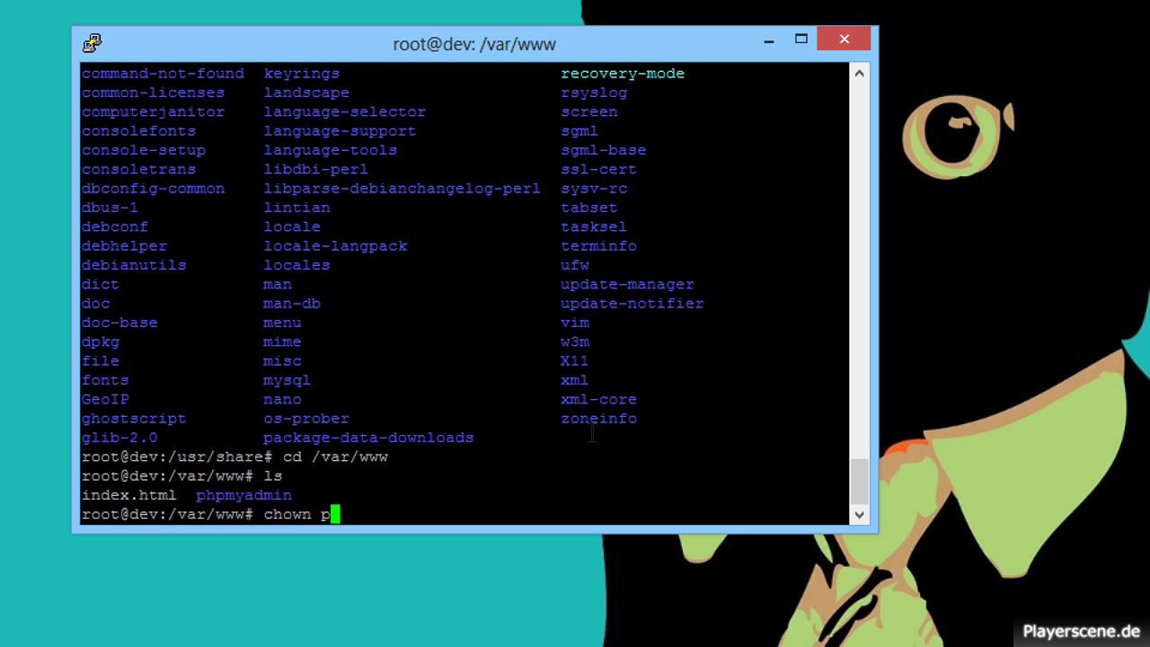
{"action": "key", "text": "BackSpace"}
{"action": "type", "text": "-R www-data "}
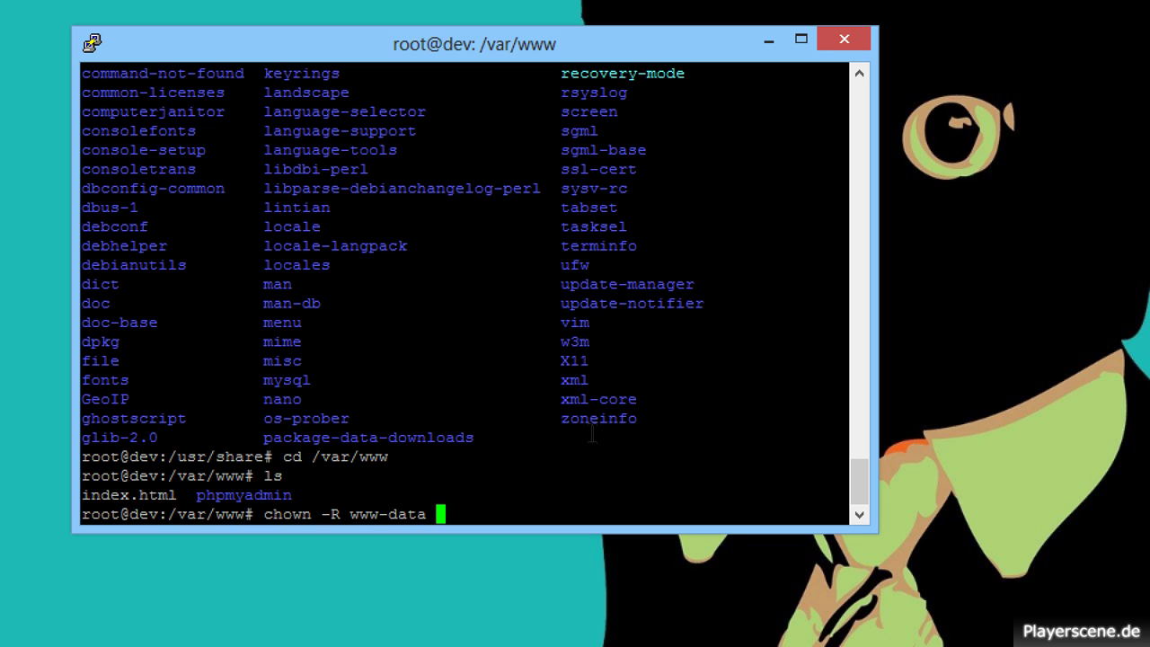
{"action": "type", "text": "phpmy"}
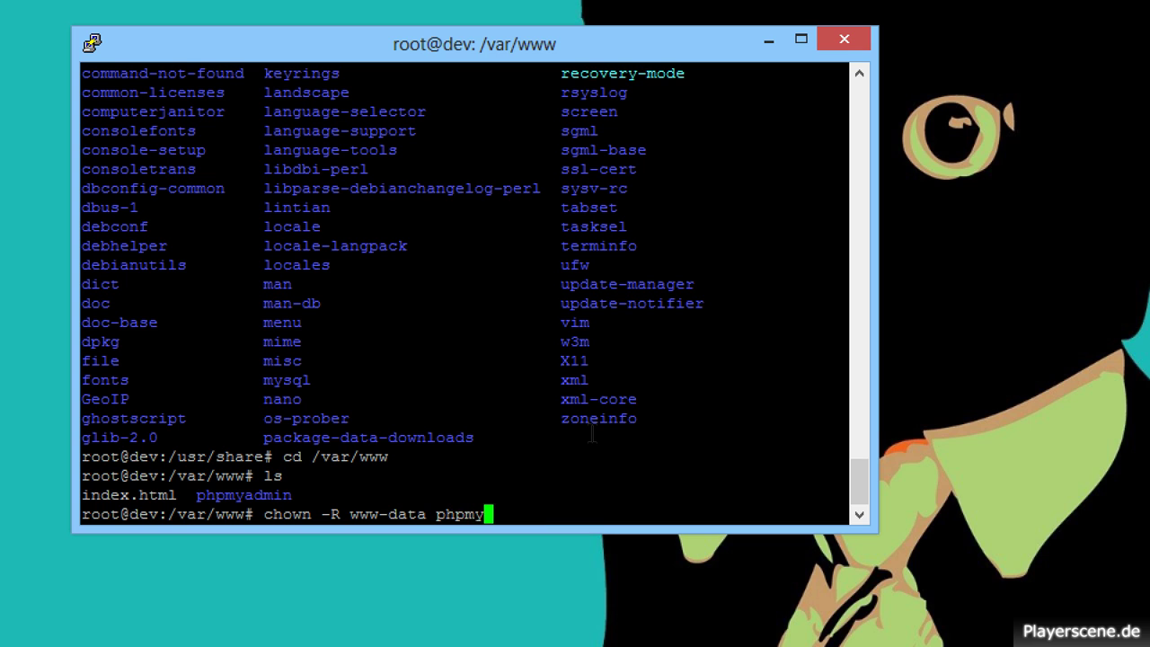
{"action": "type", "text": "admin"}
{"action": "key", "text": "Return"}
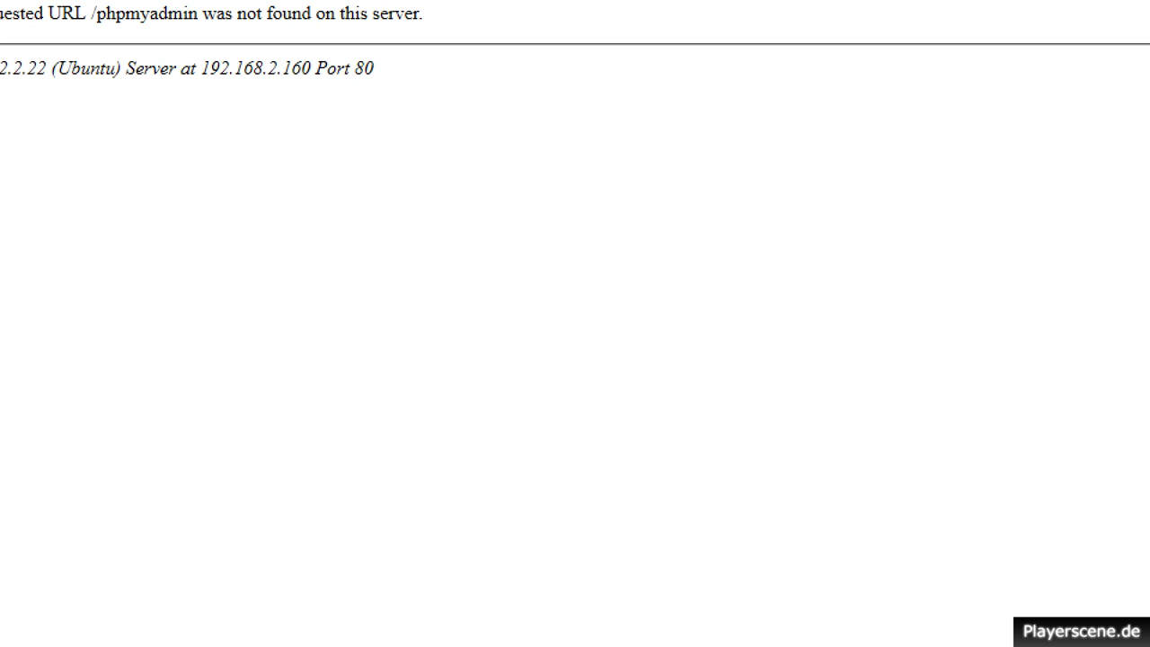
{"action": "key", "text": "F5"}
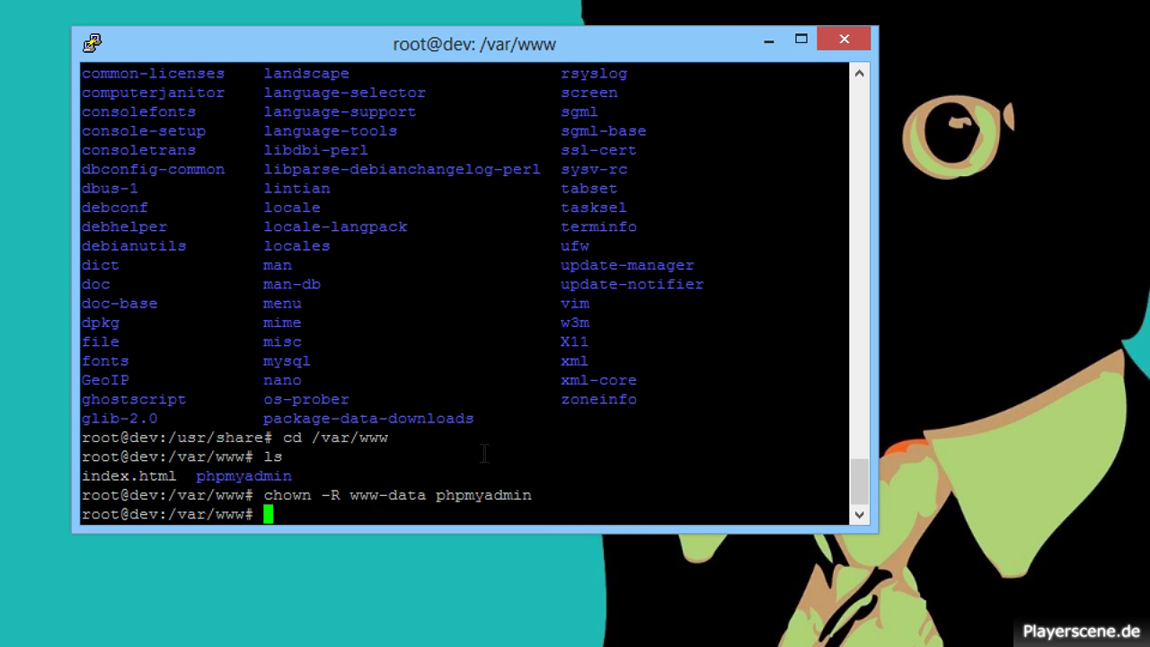
{"action": "type", "text": "cd /ect/"}
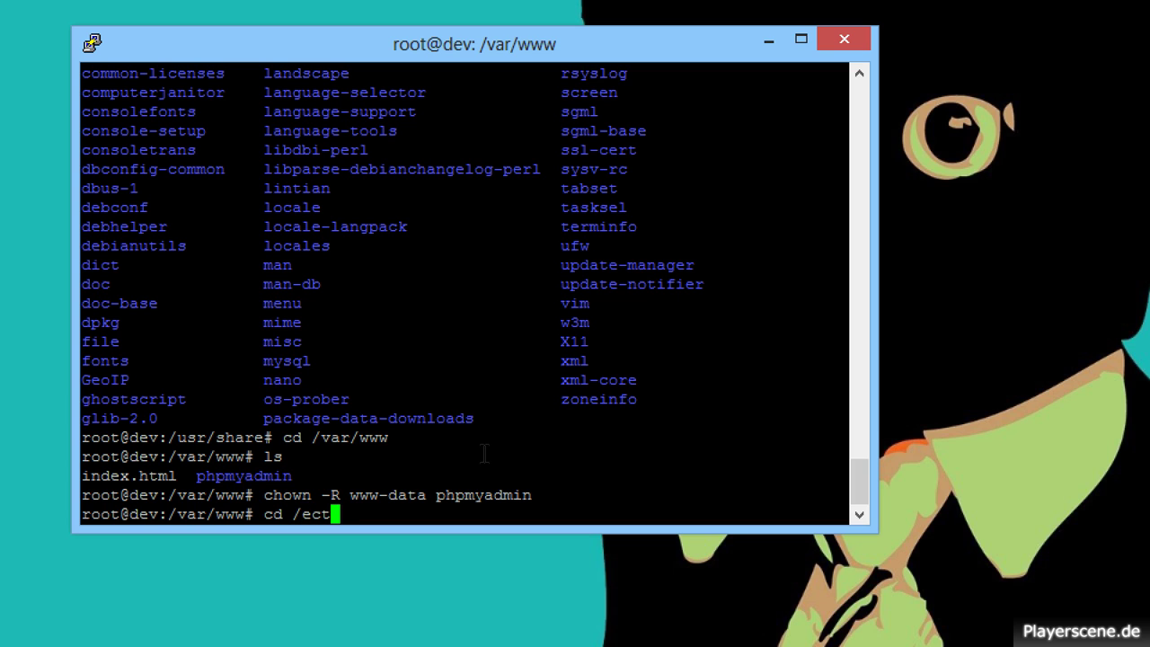
Move into /etc after the mistyped /ect fails, and list its contents.
{"action": "key", "text": "Return"}
{"action": "type", "text": "ls"}
{"action": "key", "text": "Return"}
{"action": "type", "text": "cd"}
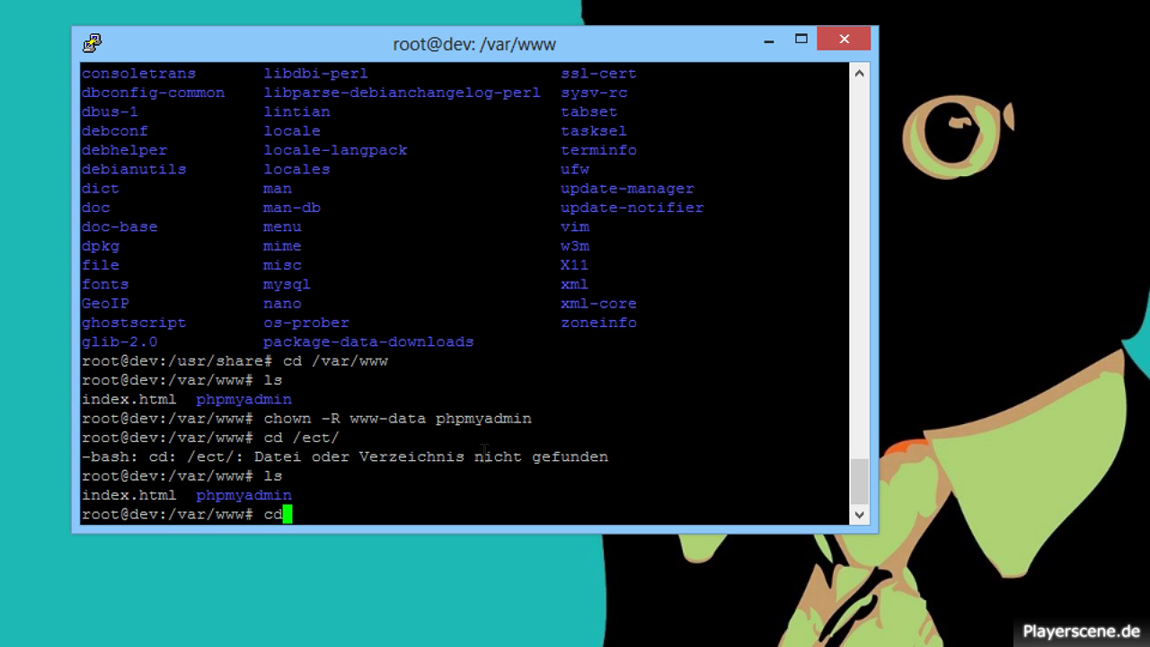
{"action": "key", "text": "BackSpace"}
{"action": "key", "text": "BackSpace"}
{"action": "type", "text": "cd /etc/"}
{"action": "key", "text": "Return"}
{"action": "type", "text": "ls"}
{"action": "key", "text": "Return"}
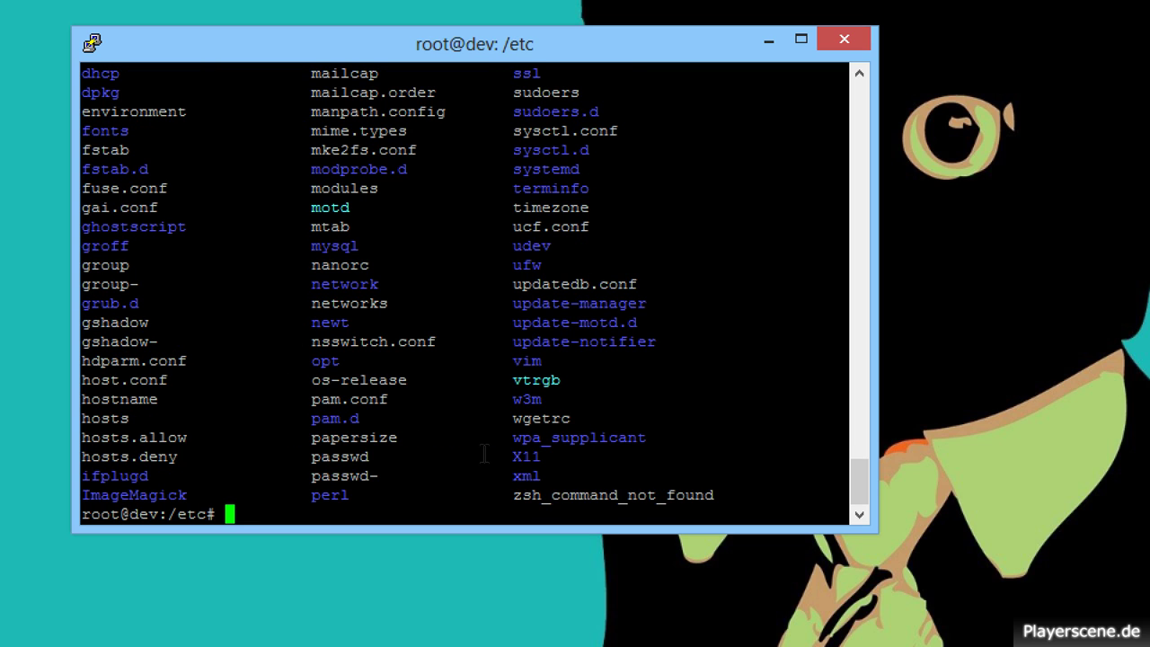
Enter /etc/phpmyadmin and list its configuration files, including apache.conf.
{"action": "type", "text": "cd phpmy"}
{"action": "key", "text": "Tab"}
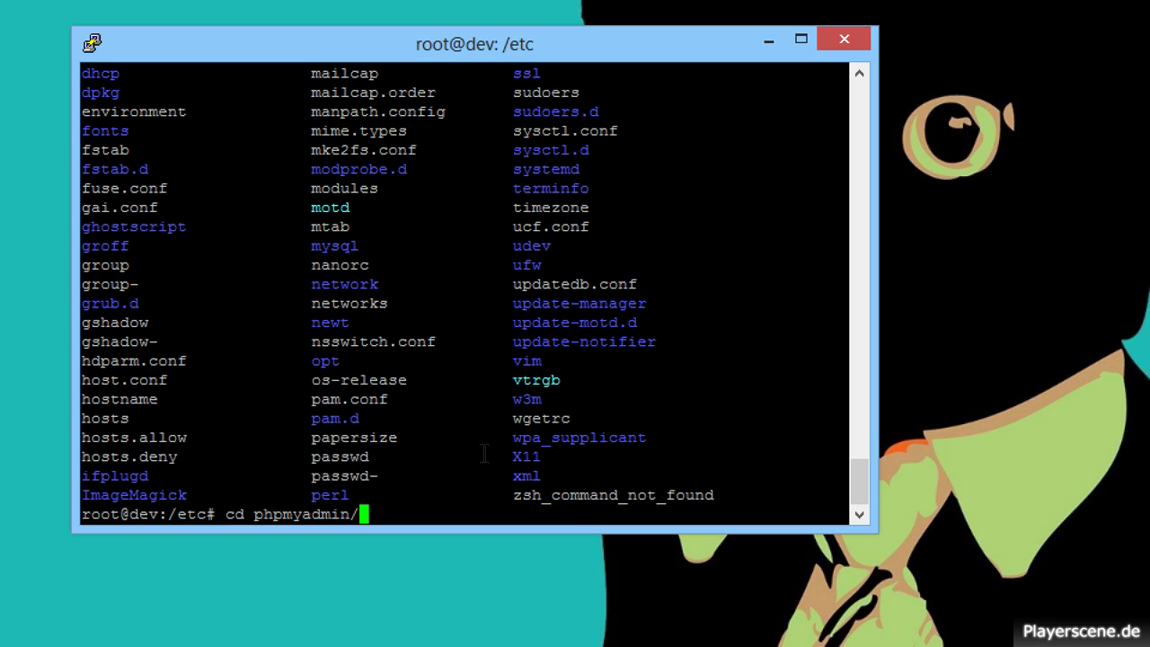
{"action": "key", "text": "Return"}
{"action": "type", "text": "ls"}
{"action": "key", "text": "Return"}
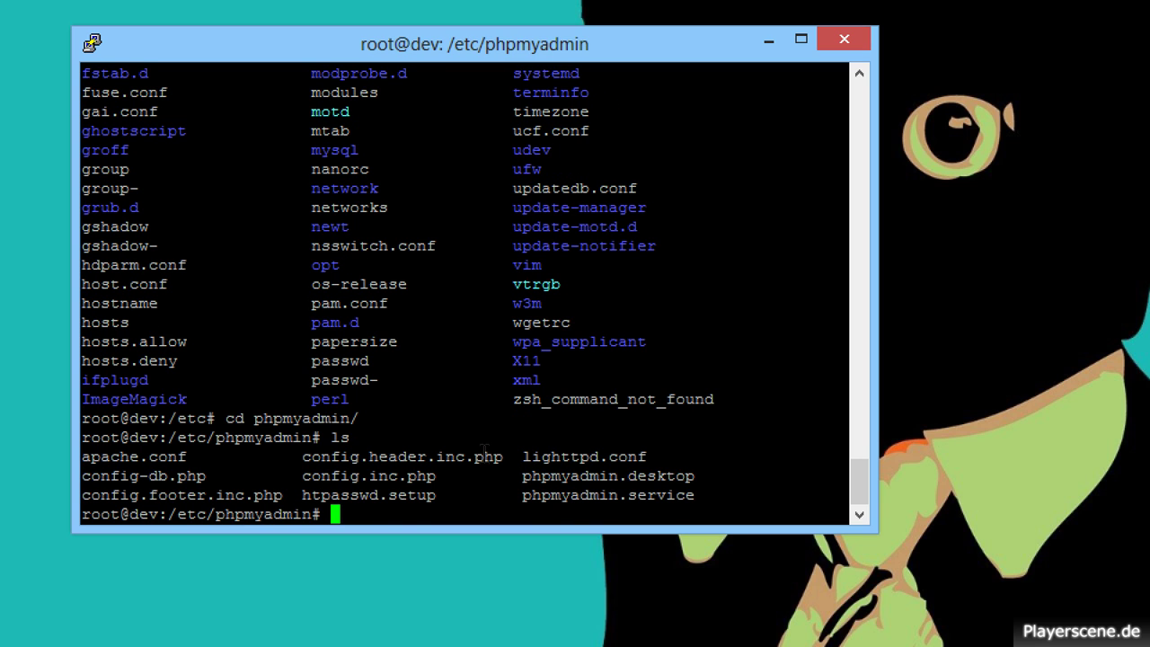
{"action": "type", "text": "apache.c"}
{"action": "key", "text": "BackSpace"}
{"action": "key", "text": "BackSpace"}
{"action": "key", "text": "BackSpace"}
{"action": "key", "text": "BackSpace"}
{"action": "key", "text": "BackSpace"}
{"action": "key", "text": "BackSpace"}
{"action": "key", "text": "BackSpace"}
{"action": "key", "text": "BackSpace"}
{"action": "type", "text": "nano apa"}
Open apache.conf in nano and change the Alias path to /var/www/phpmyadmin.
{"action": "key", "text": "Tab"}
{"action": "key", "text": "Return"}
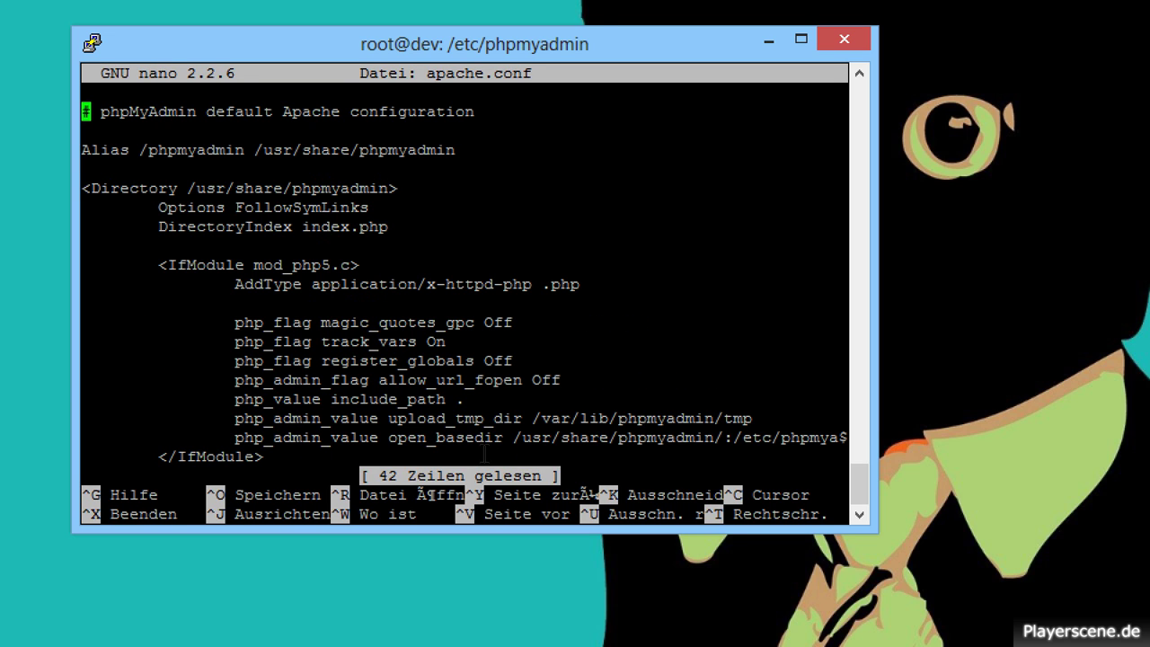
{"action": "key", "text": "Down"}
{"action": "key", "text": "Down"}
{"action": "key", "text": "Down"}
{"action": "key", "text": "Up"}
{"action": "key", "text": "Right"}
{"action": "key", "text": "Right"}
{"action": "key", "text": "Right"}
{"action": "key", "text": "Right"}
{"action": "key", "text": "Right"}
{"action": "key", "text": "Right"}
{"action": "key", "text": "Right"}
{"action": "key", "text": "Right"}
{"action": "key", "text": "Right"}
{"action": "key", "text": "Right"}
{"action": "key", "text": "Right"}
{"action": "key", "text": "Right"}
{"action": "key", "text": "Right"}
{"action": "key", "text": "Right"}
{"action": "key", "text": "Right"}
{"action": "key", "text": "Right"}
{"action": "key", "text": "Right"}
{"action": "key", "text": "Right"}
{"action": "key", "text": "Right"}
{"action": "key", "text": "Right"}
{"action": "key", "text": "Right"}
{"action": "key", "text": "Right"}
{"action": "key", "text": "Right"}
{"action": "key", "text": "BackSpace"}
{"action": "key", "text": "BackSpace"}
{"action": "key", "text": "BackSpace"}
{"action": "key", "text": "BackSpace"}
{"action": "key", "text": "BackSpace"}
{"action": "key", "text": "BackSpace"}
{"action": "key", "text": "BackSpace"}
{"action": "key", "text": "BackSpace"}
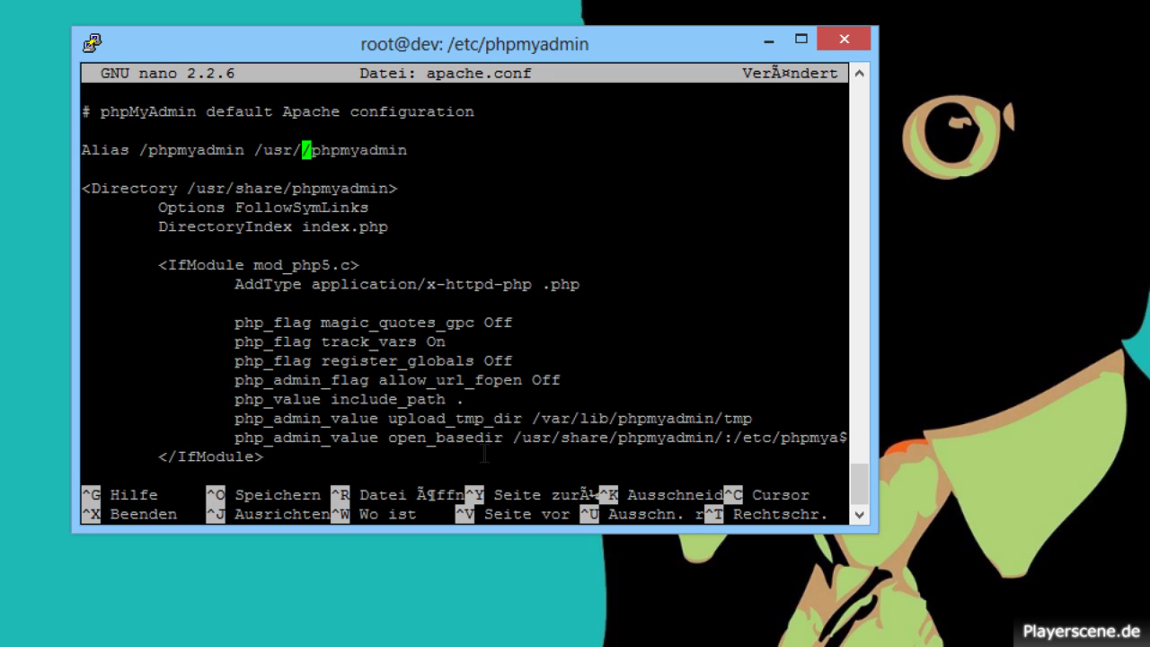
{"action": "key", "text": "BackSpace"}
{"action": "type", "text": "var/www"}
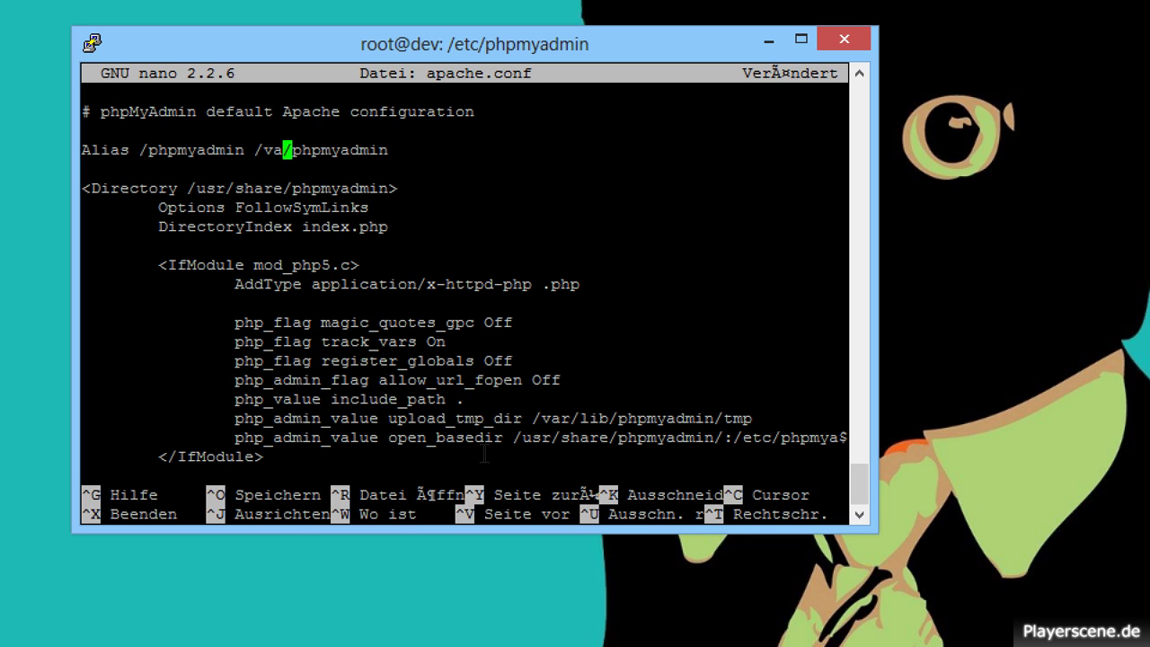
Change the main Directory path from /usr/share/phpmyadmin to /var/www/phpmyadmin.
{"action": "key", "text": "Down"}
{"action": "key", "text": "Down"}
{"action": "key", "text": "Down"}
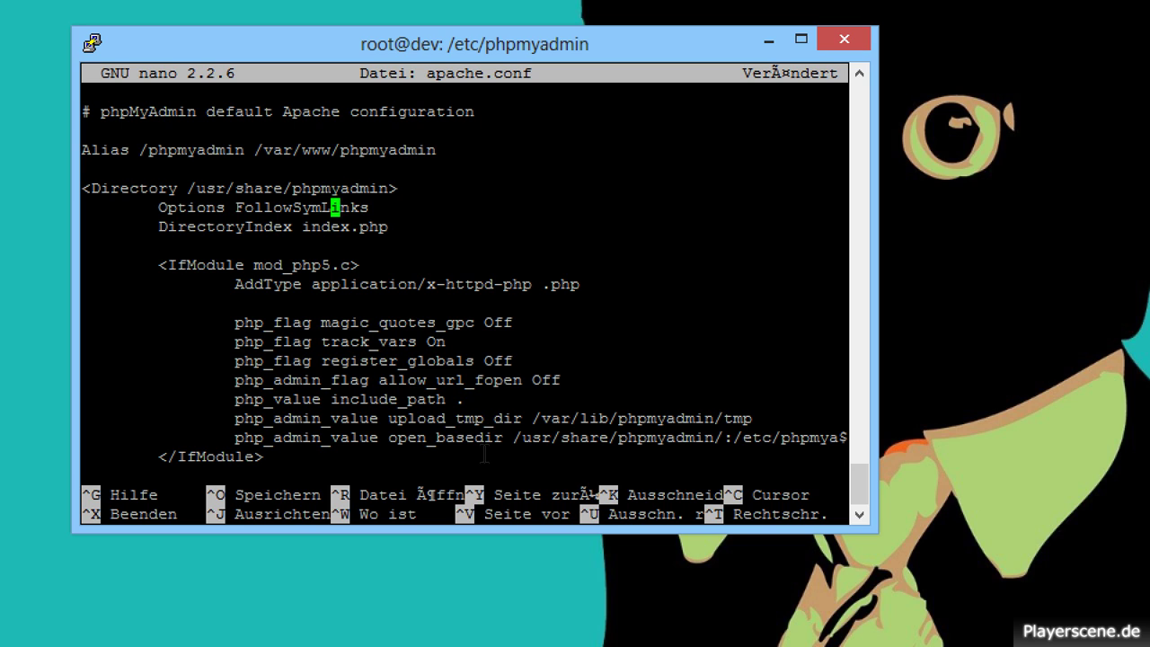
{"action": "key", "text": "Up"}
{"action": "key", "text": "Left"}
{"action": "key", "text": "Left"}
{"action": "key", "text": "Left"}
{"action": "key", "text": "Left"}
{"action": "key", "text": "Left"}
{"action": "key", "text": "BackSpace"}
{"action": "key", "text": "BackSpace"}
{"action": "key", "text": "BackSpace"}
{"action": "key", "text": "BackSpace"}
{"action": "key", "text": "BackSpace"}
{"action": "key", "text": "BackSpace"}
{"action": "key", "text": "BackSpace"}
{"action": "key", "text": "BackSpace"}
{"action": "key", "text": "BackSpace"}
{"action": "type", "text": "var/www"}
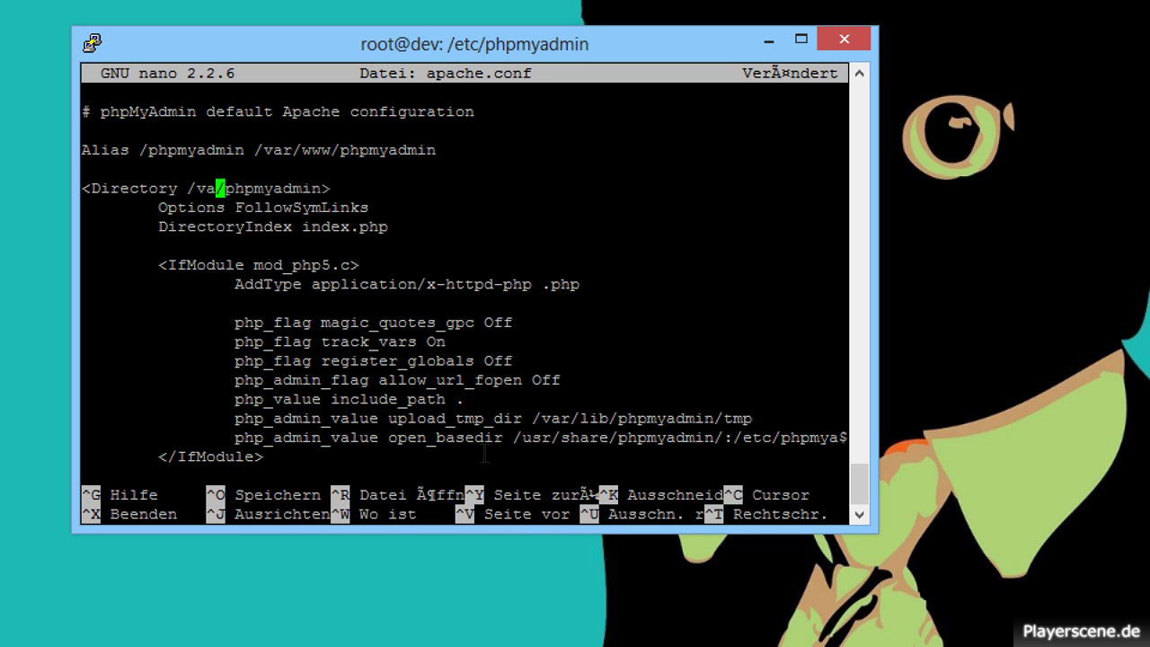
Point the open_basedir path to /var/www instead of /usr/share.
{"action": "key", "text": "Down"}
{"action": "key", "text": "Down"}
{"action": "key", "text": "Down"}
{"action": "key", "text": "Down"}
{"action": "key", "text": "Down"}
{"action": "key", "text": "Down"}
{"action": "key", "text": "Down"}
{"action": "key", "text": "Down"}
{"action": "key", "text": "Down"}
{"action": "key", "text": "Down"}
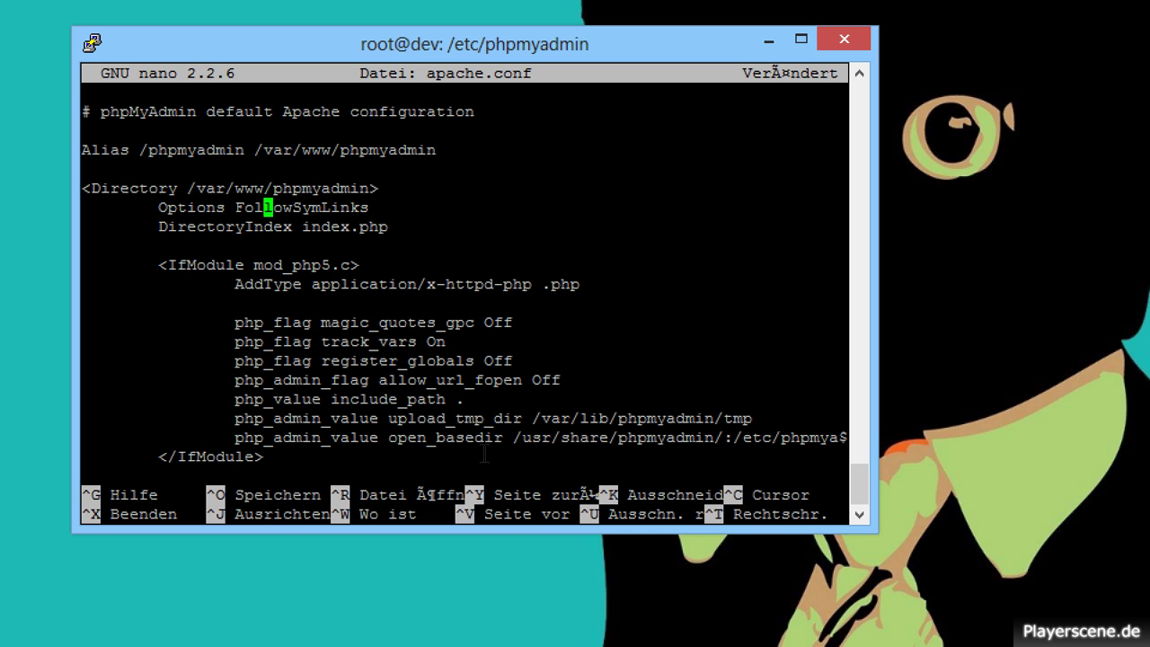
{"action": "key", "text": "Down"}
{"action": "key", "text": "Down"}
{"action": "key", "text": "Down"}
{"action": "key", "text": "Down"}
{"action": "key", "text": "Down"}
{"action": "key", "text": "Up"}
{"action": "key", "text": "Up"}
{"action": "key", "text": "Right"}
{"action": "key", "text": "Right"}
{"action": "key", "text": "Right"}
{"action": "key", "text": "Right"}
{"action": "key", "text": "Right"}
{"action": "key", "text": "Right"}
{"action": "key", "text": "Right"}
{"action": "key", "text": "Right"}
{"action": "key", "text": "Right"}
{"action": "key", "text": "Right"}
{"action": "key", "text": "Right"}
{"action": "key", "text": "Right"}
{"action": "key", "text": "Right"}
{"action": "key", "text": "Right"}
{"action": "key", "text": "Right"}
{"action": "key", "text": "Right"}
{"action": "key", "text": "Right"}
{"action": "key", "text": "Right"}
{"action": "key", "text": "Right"}
{"action": "key", "text": "Right"}
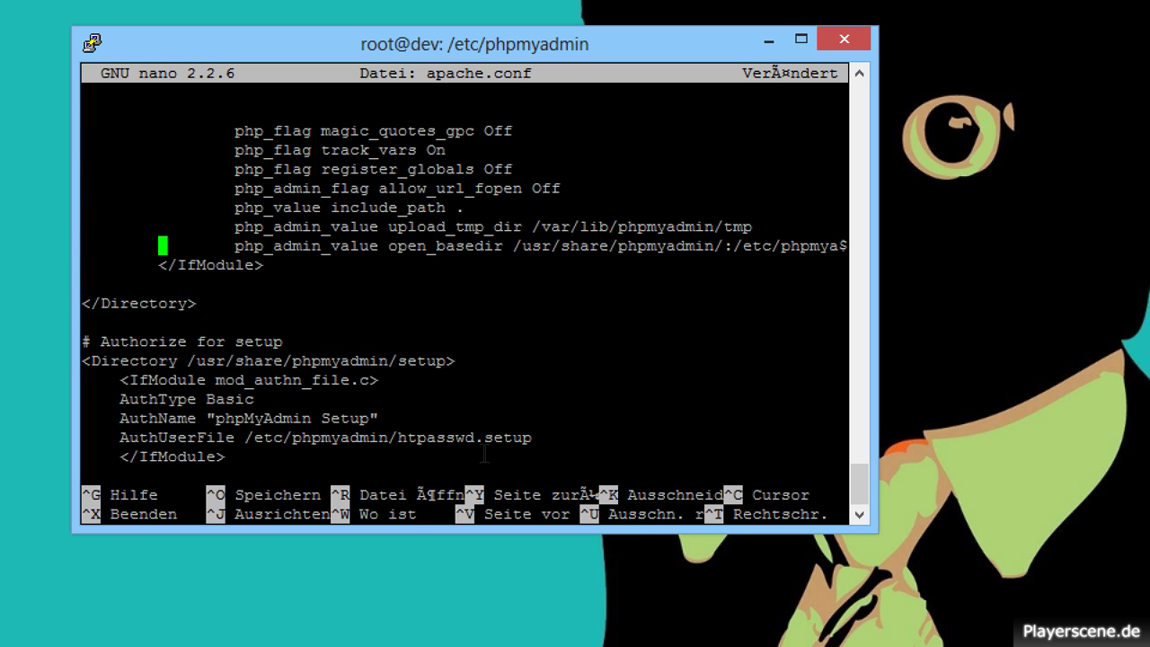
{"action": "key", "text": "Right"}
{"action": "key", "text": "Right"}
{"action": "key", "text": "Right"}
{"action": "key", "text": "Right"}
{"action": "key", "text": "Right"}
{"action": "key", "text": "Right"}
{"action": "key", "text": "Right"}
{"action": "key", "text": "Right"}
{"action": "key", "text": "Right"}
{"action": "key", "text": "Right"}
{"action": "key", "text": "BackSpace"}
{"action": "key", "text": "BackSpace"}
{"action": "key", "text": "BackSpace"}
{"action": "key", "text": "BackSpace"}
{"action": "key", "text": "BackSpace"}
{"action": "key", "text": "BackSpace"}
{"action": "key", "text": "BackSpace"}
{"action": "key", "text": "BackSpace"}
{"action": "key", "text": "BackSpace"}
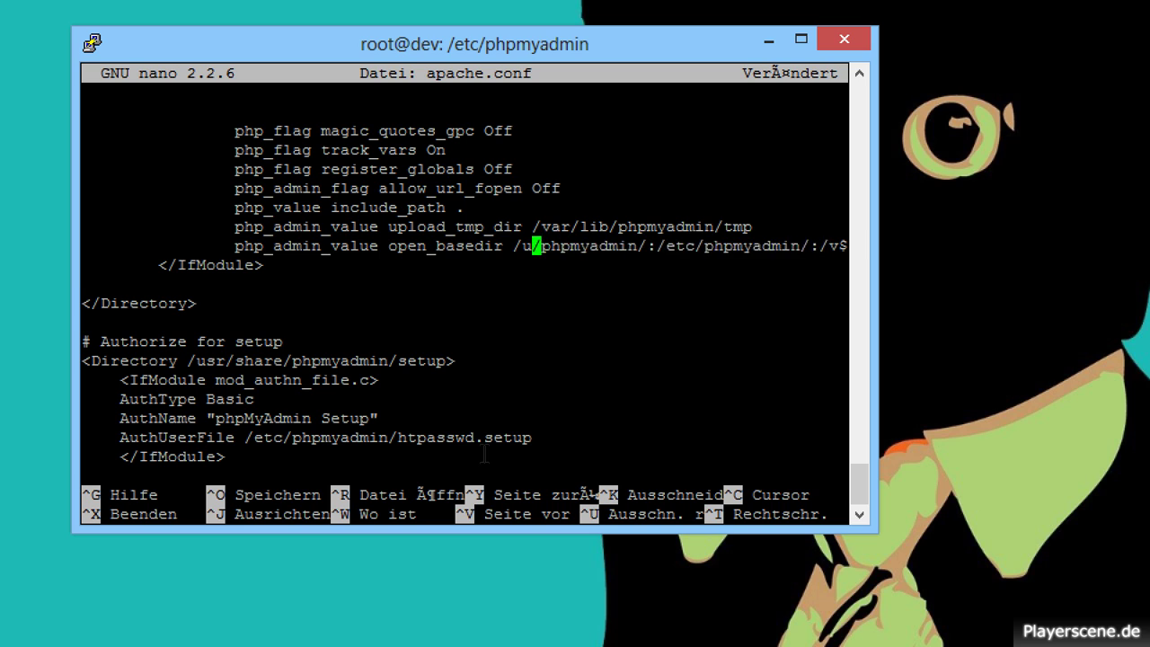
{"action": "type", "text": "var/www"}
{"action": "key", "text": "Down"}
{"action": "key", "text": "Down"}
{"action": "key", "text": "Down"}
{"action": "key", "text": "Down"}
{"action": "key", "text": "Down"}
{"action": "key", "text": "Down"}
{"action": "key", "text": "Down"}
{"action": "key", "text": "Down"}
{"action": "key", "text": "Down"}
{"action": "key", "text": "Down"}
{"action": "key", "text": "Down"}
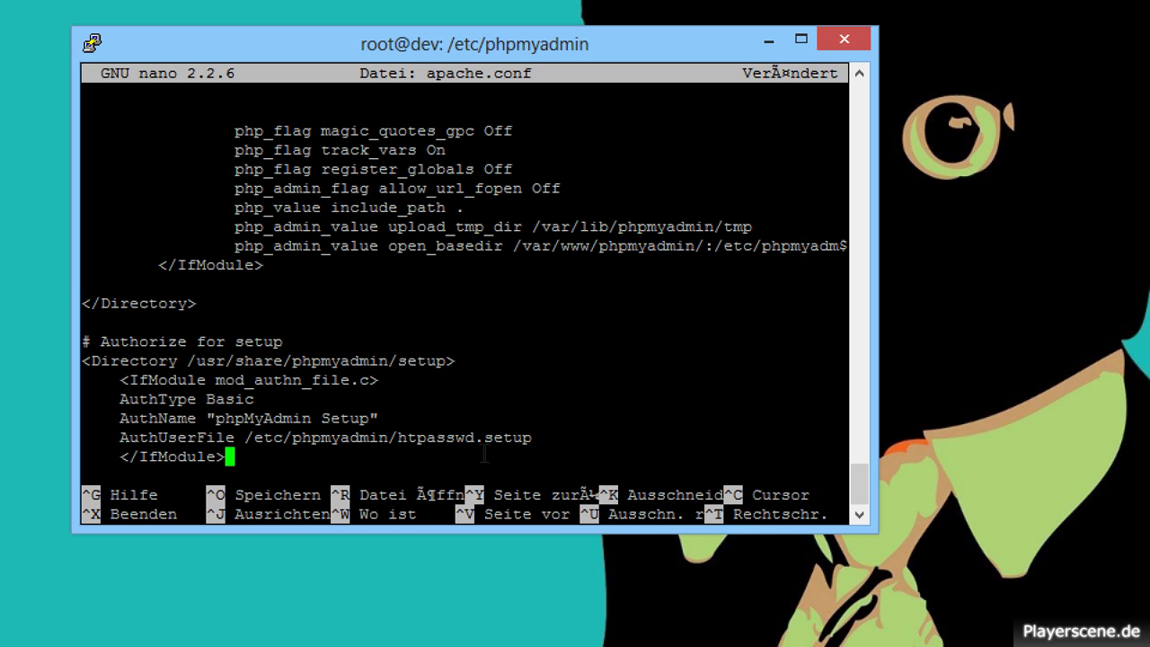
{"action": "key", "text": "Up"}
{"action": "key", "text": "Up"}
{"action": "key", "text": "Up"}
{"action": "key", "text": "Up"}
{"action": "key", "text": "Up"}
{"action": "key", "text": "Left"}
{"action": "key", "text": "Left"}
{"action": "key", "text": "Left"}
{"action": "key", "text": "Left"}
{"action": "key", "text": "Left"}
{"action": "key", "text": "Left"}
{"action": "key", "text": "Left"}
{"action": "key", "text": "Left"}
{"action": "key", "text": "Left"}
{"action": "key", "text": "Left"}
{"action": "key", "text": "Left"}
{"action": "key", "text": "Left"}
{"action": "key", "text": "Left"}
{"action": "key", "text": "Left"}
{"action": "key", "text": "Left"}
{"action": "key", "text": "Left"}
{"action": "key", "text": "Left"}
{"action": "key", "text": "Left"}
{"action": "key", "text": "BackSpace"}
{"action": "key", "text": "BackSpace"}
{"action": "key", "text": "BackSpace"}
{"action": "key", "text": "BackSpace"}
{"action": "key", "text": "BackSpace"}
{"action": "key", "text": "BackSpace"}
{"action": "key", "text": "BackSpace"}
{"action": "key", "text": "BackSpace"}
{"action": "key", "text": "BackSpace"}
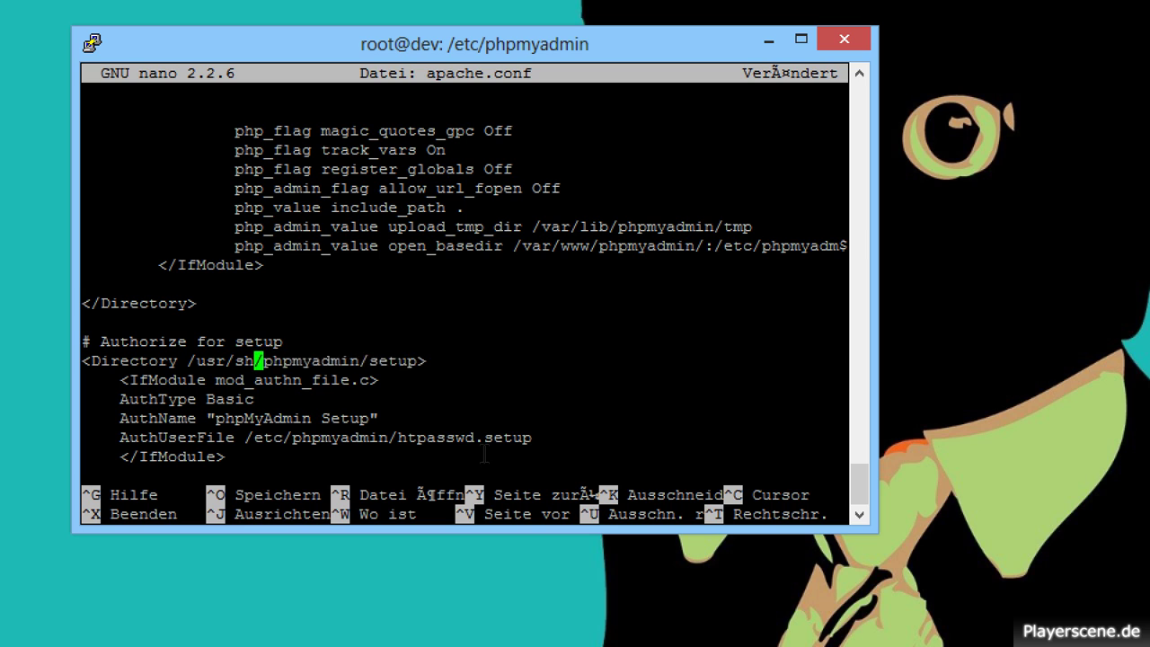
{"action": "type", "text": "var/w"}
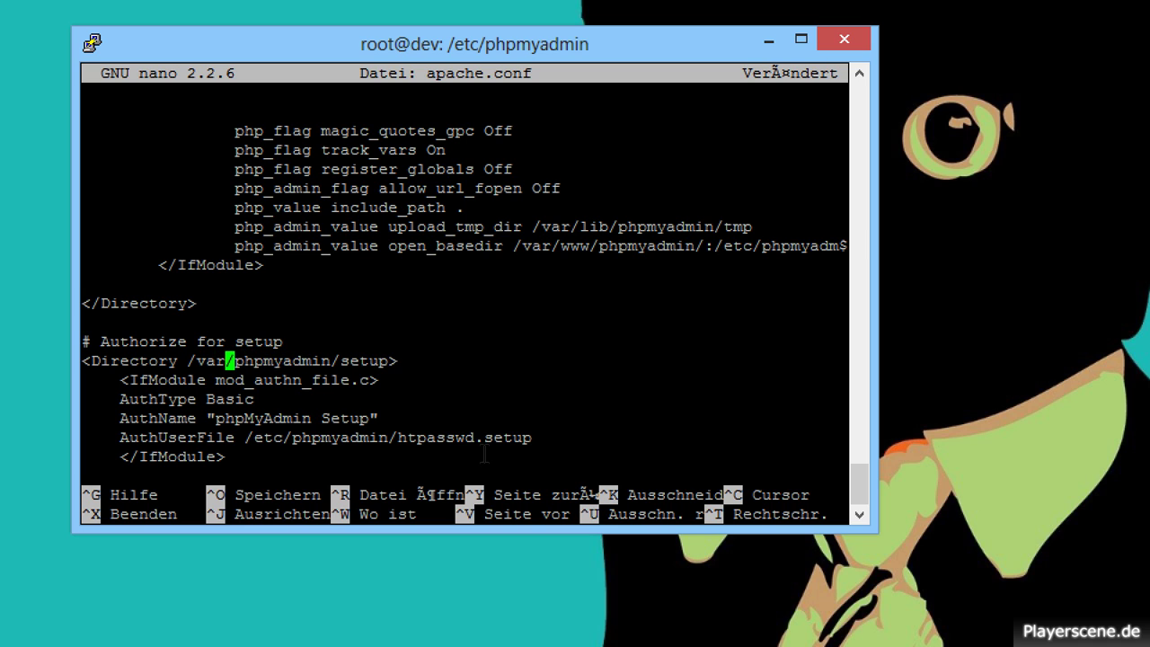
{"action": "type", "text": "ww"}
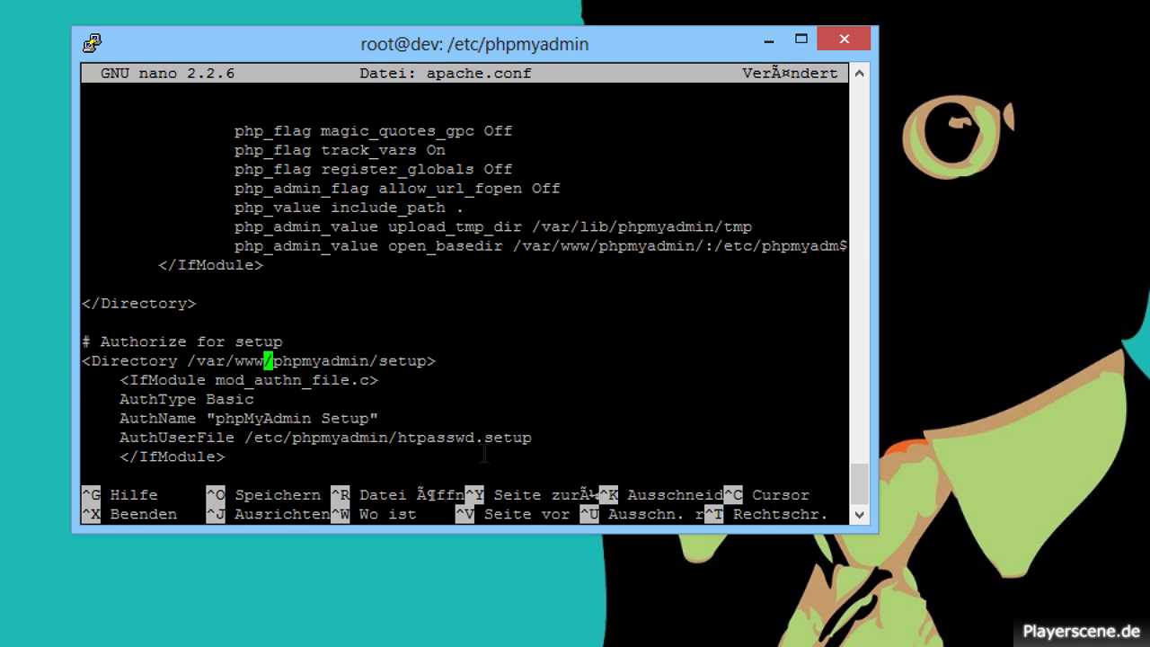
{"action": "key", "text": "Return"}
{"action": "key", "text": "BackSpace"}
{"action": "key", "text": "Down"}
{"action": "key", "text": "Down"}
{"action": "key", "text": "Down"}
{"action": "key", "text": "Down"}
{"action": "key", "text": "Down"}
{"action": "key", "text": "Down"}
{"action": "key", "text": "Down"}
{"action": "key", "text": "Down"}
{"action": "key", "text": "Down"}
{"action": "key", "text": "Down"}
{"action": "key", "text": "Down"}
{"action": "key", "text": "Up"}
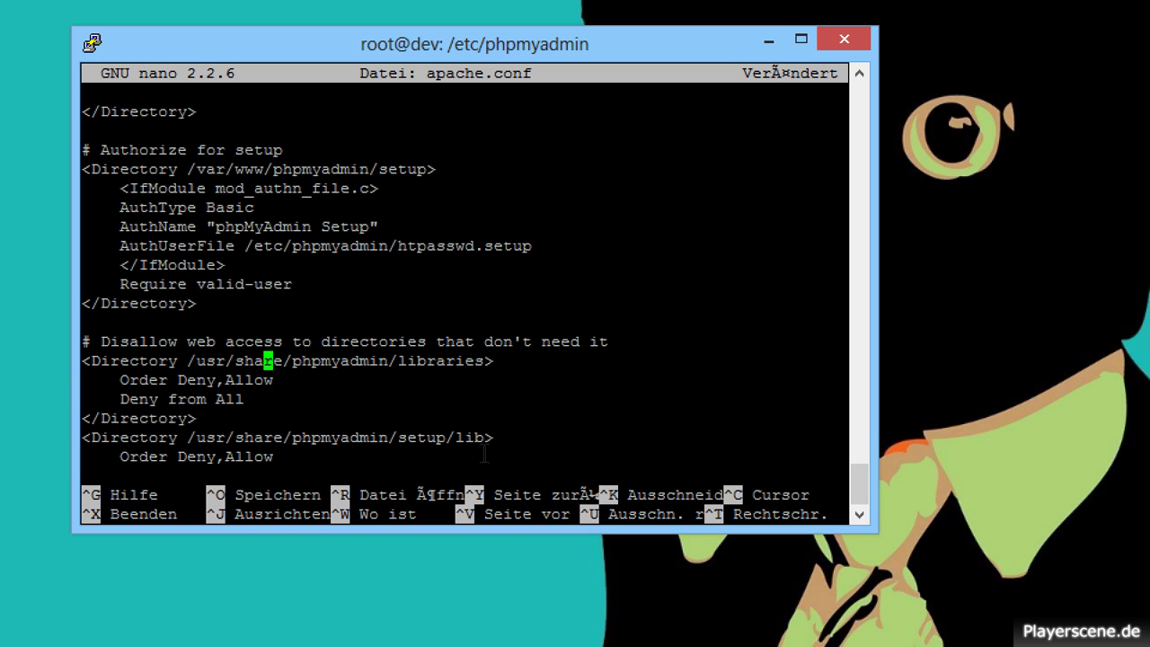
{"action": "key", "text": "Right"}
{"action": "key", "text": "Right"}
{"action": "key", "text": "BackSpace"}
{"action": "key", "text": "BackSpace"}
{"action": "key", "text": "BackSpace"}
{"action": "key", "text": "BackSpace"}
{"action": "key", "text": "BackSpace"}
{"action": "key", "text": "BackSpace"}
{"action": "key", "text": "BackSpace"}
{"action": "key", "text": "BackSpace"}
{"action": "key", "text": "BackSpace"}
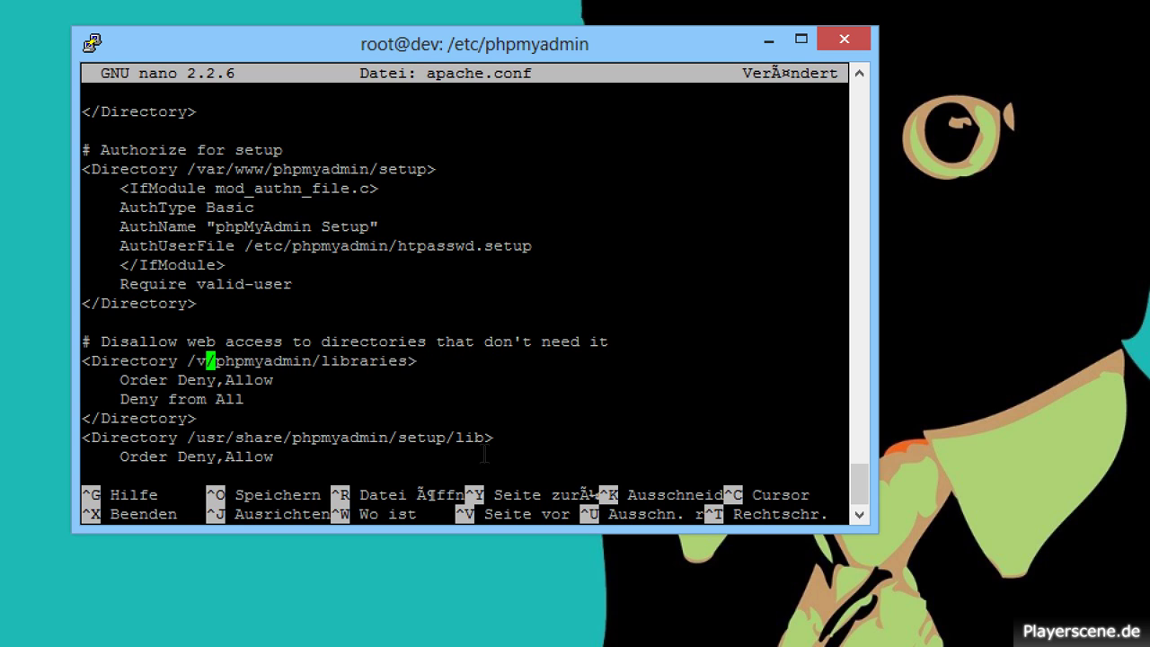
{"action": "type", "text": "var/www"}
Change the setup/lib Directory path to /var/www and exit nano to save.
{"action": "key", "text": "Down"}
{"action": "key", "text": "Down"}
{"action": "key", "text": "Down"}
{"action": "key", "text": "Down"}
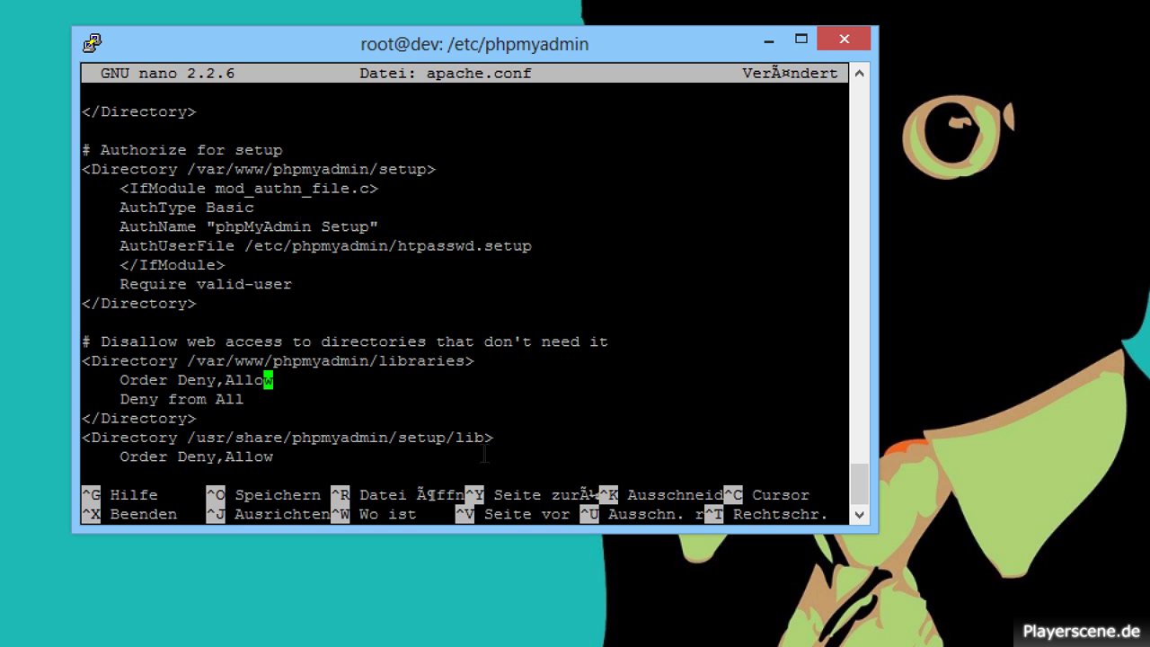
{"action": "key", "text": "Right"}
{"action": "key", "text": "Right"}
{"action": "key", "text": "Right"}
{"action": "key", "text": "Left"}
{"action": "key", "text": "BackSpace"}
{"action": "key", "text": "BackSpace"}
{"action": "key", "text": "BackSpace"}
{"action": "key", "text": "BackSpace"}
{"action": "key", "text": "BackSpace"}
{"action": "key", "text": "BackSpace"}
{"action": "key", "text": "BackSpace"}
{"action": "key", "text": "BackSpace"}
{"action": "key", "text": "BackSpace"}
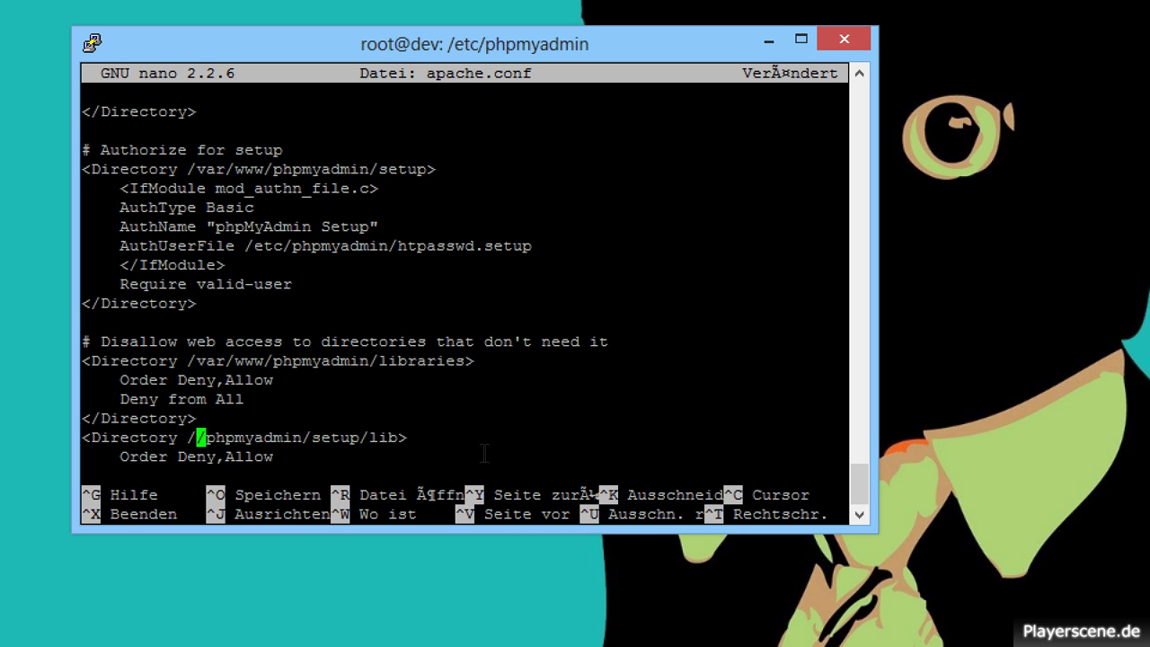
{"action": "type", "text": "var/www"}
{"action": "key", "text": "Down"}
{"action": "key", "text": "Down"}
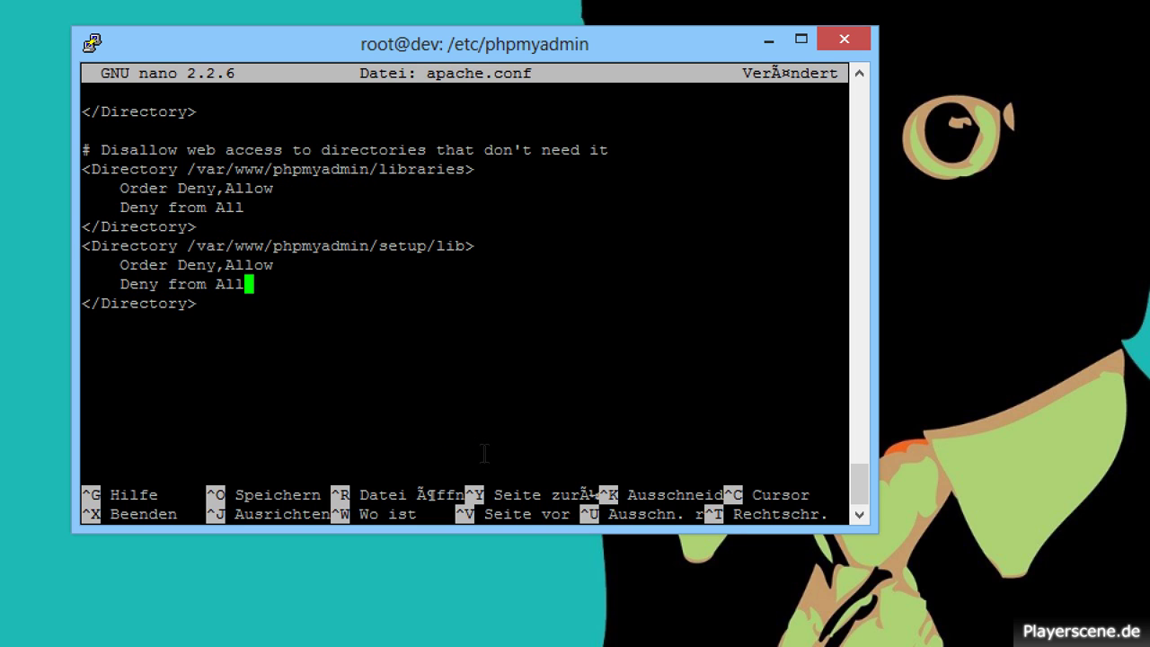
{"action": "key", "text": "Down"}
{"action": "key", "text": "Down"}
{"action": "key", "text": "Down"}
{"action": "key", "text": "ctrl+x"}
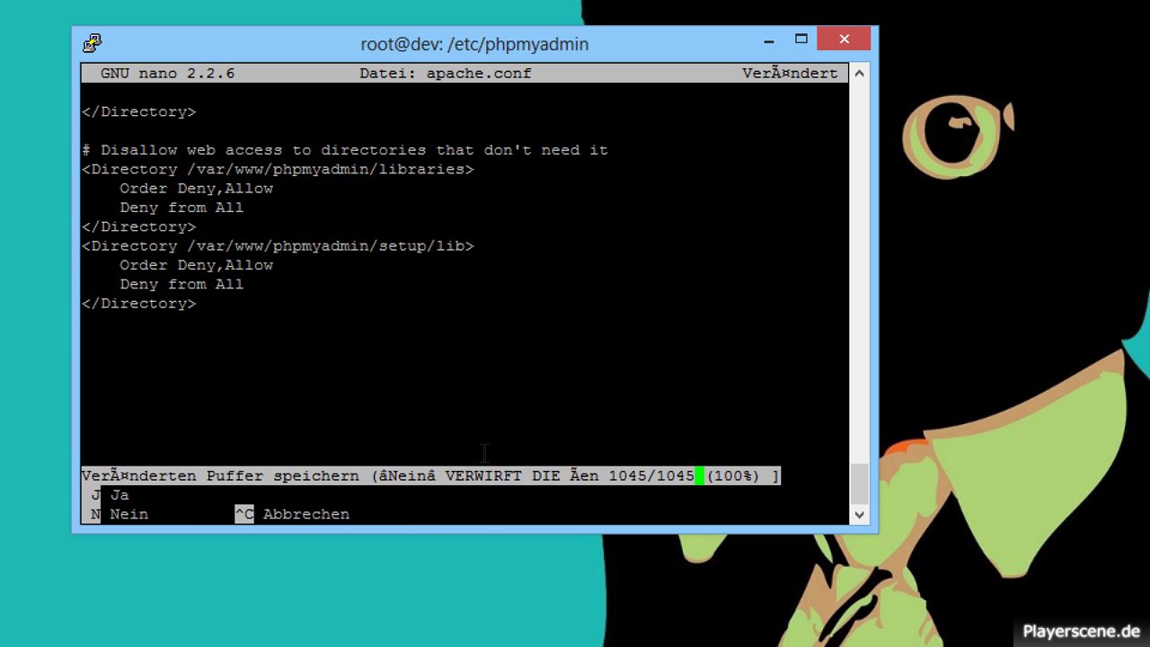
Save the modified apache.conf and list /etc/phpmyadmin again.
{"action": "key", "text": "j"}
{"action": "key", "text": "Return"}
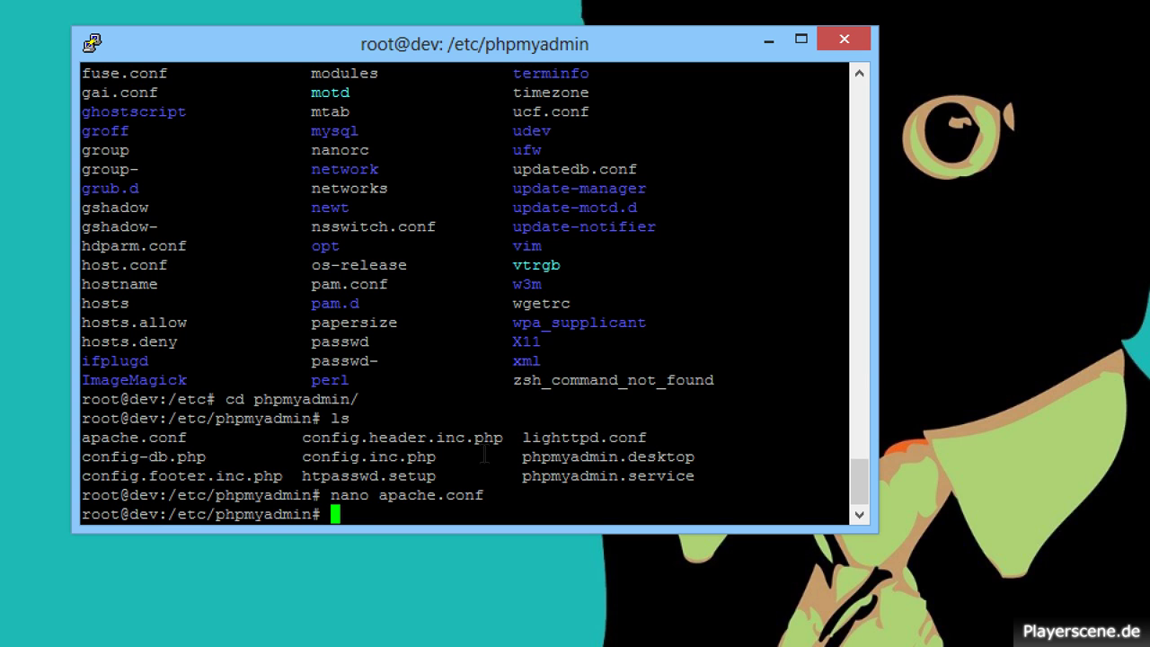
{"action": "type", "text": "ls"}
{"action": "key", "text": "Return"}
Go up to the filesystem root, recovering from the cd.. typo, and list its directories.
{"action": "type", "text": "cd .."}
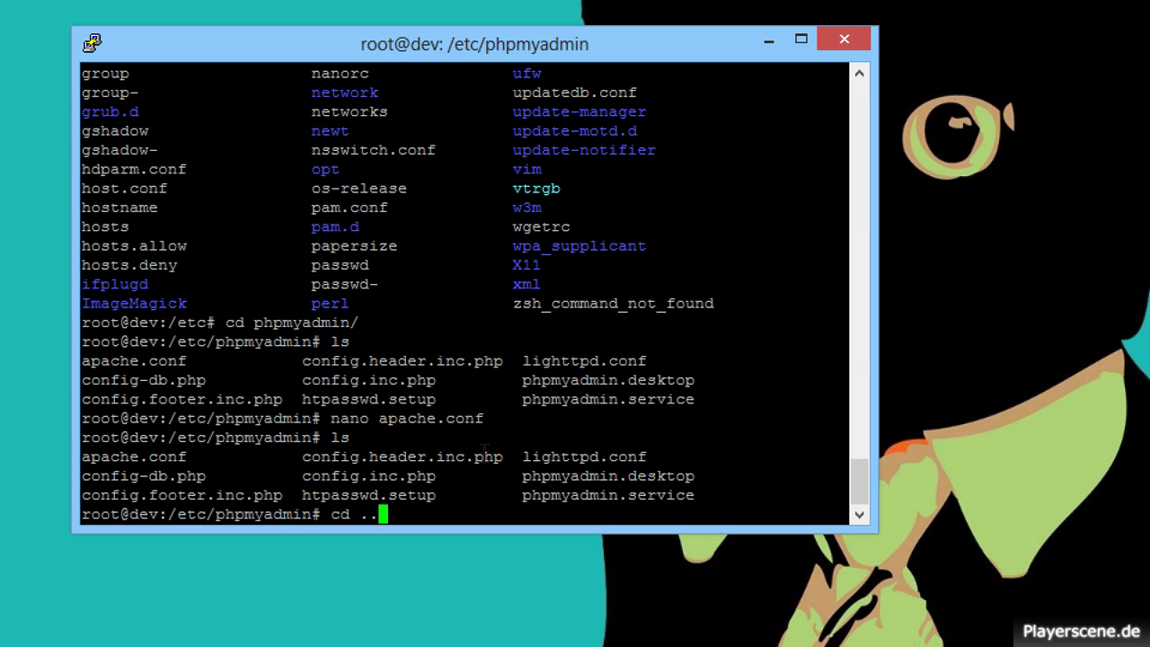
{"action": "key", "text": "Return"}
{"action": "type", "text": "cd.."}
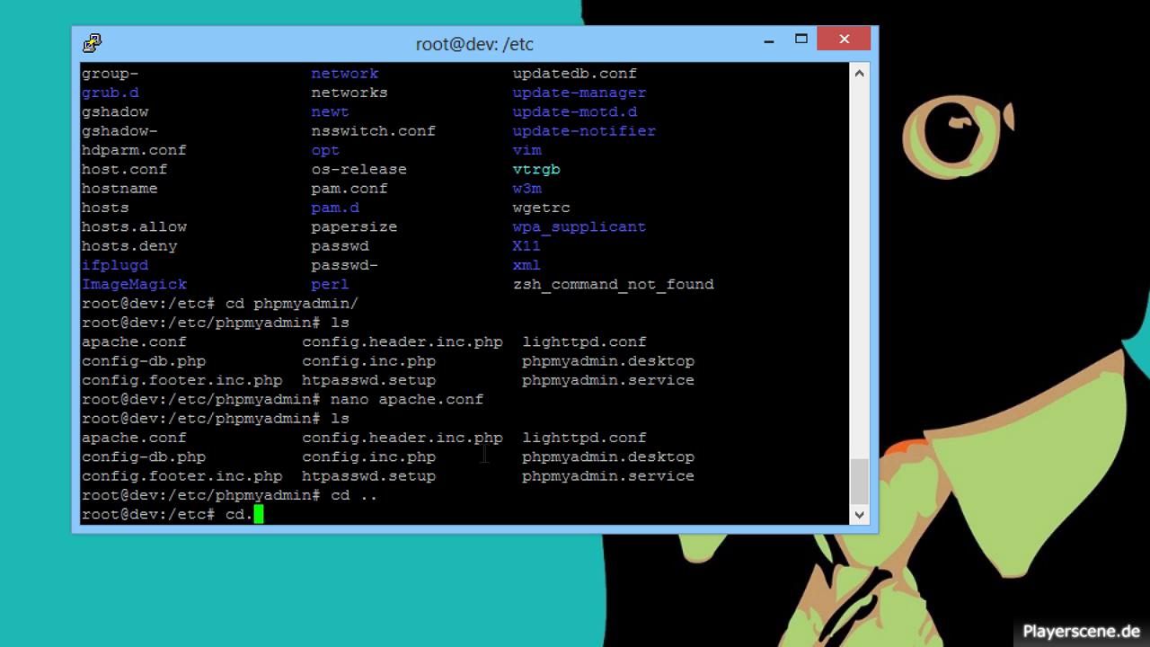
{"action": "key", "text": "Return"}
{"action": "type", "text": "cd .."}
{"action": "key", "text": "Return"}
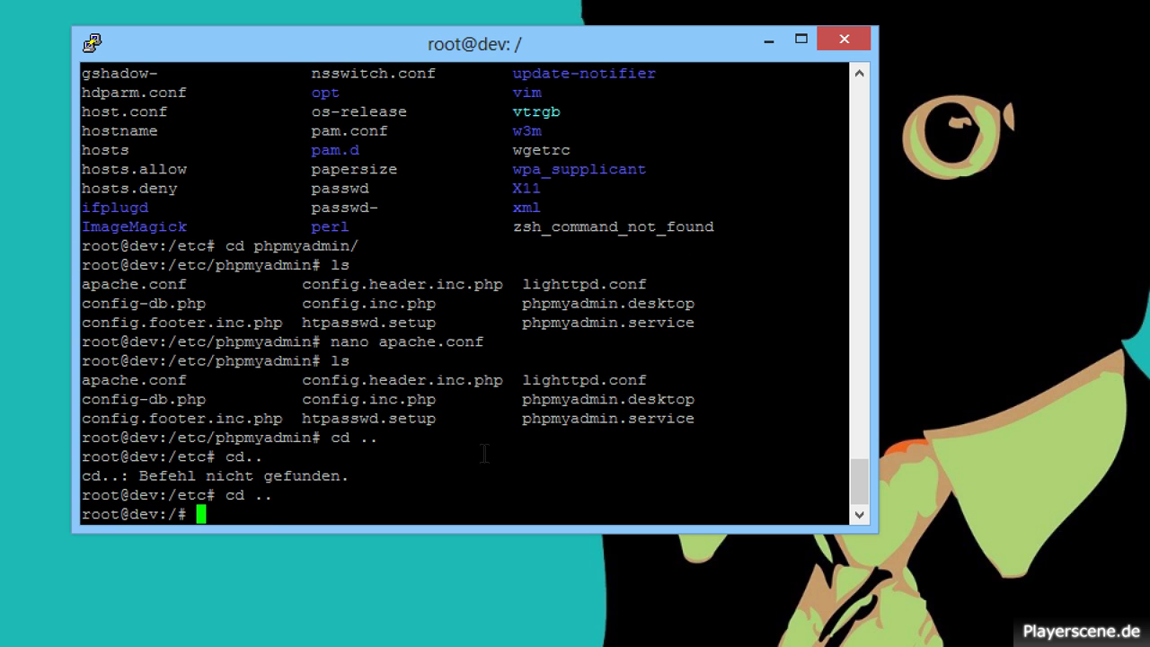
{"action": "type", "text": "ls"}
{"action": "key", "text": "Return"}
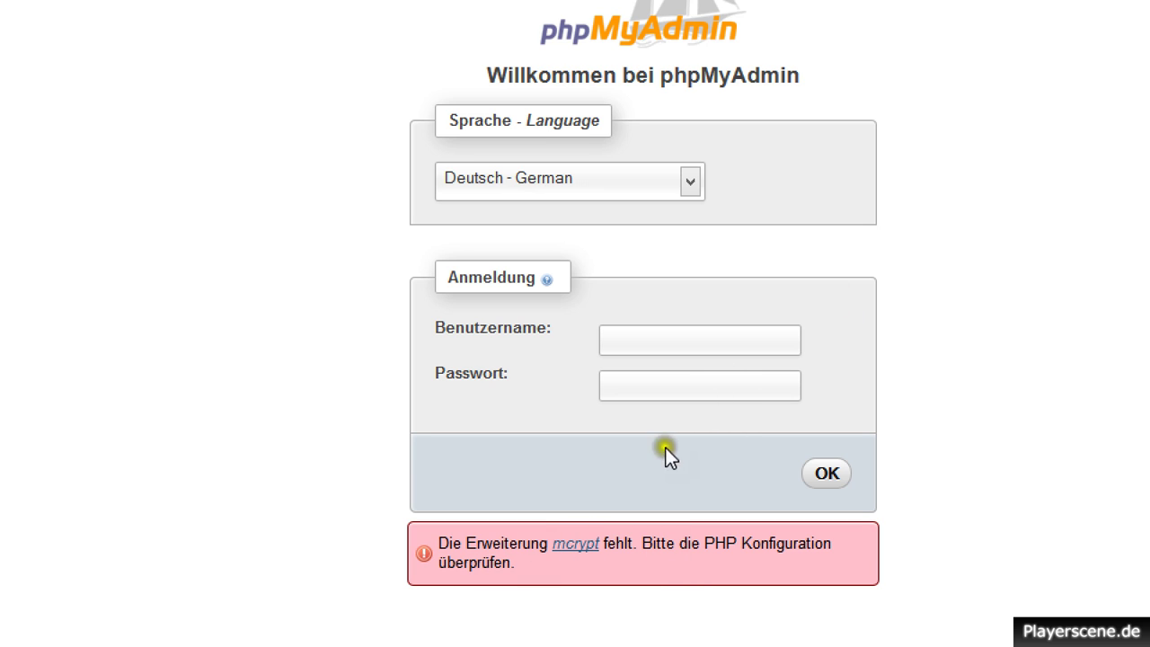
{"action": "left_click", "coordinate": [646, 332]}
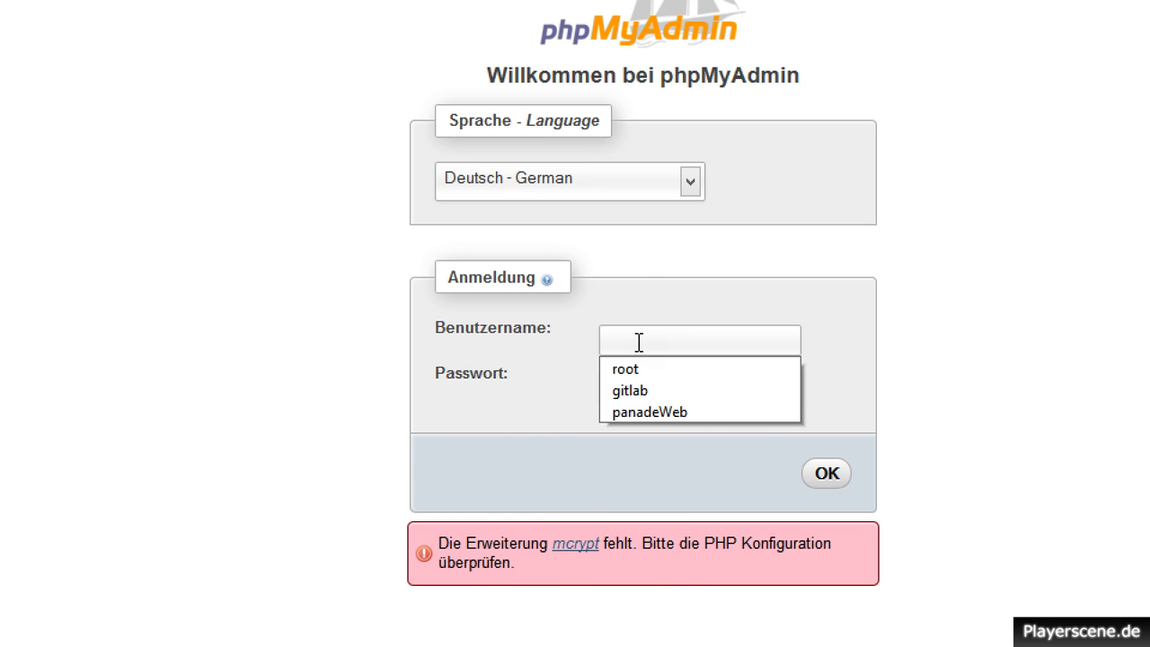
{"action": "left_click", "coordinate": [516, 506]}
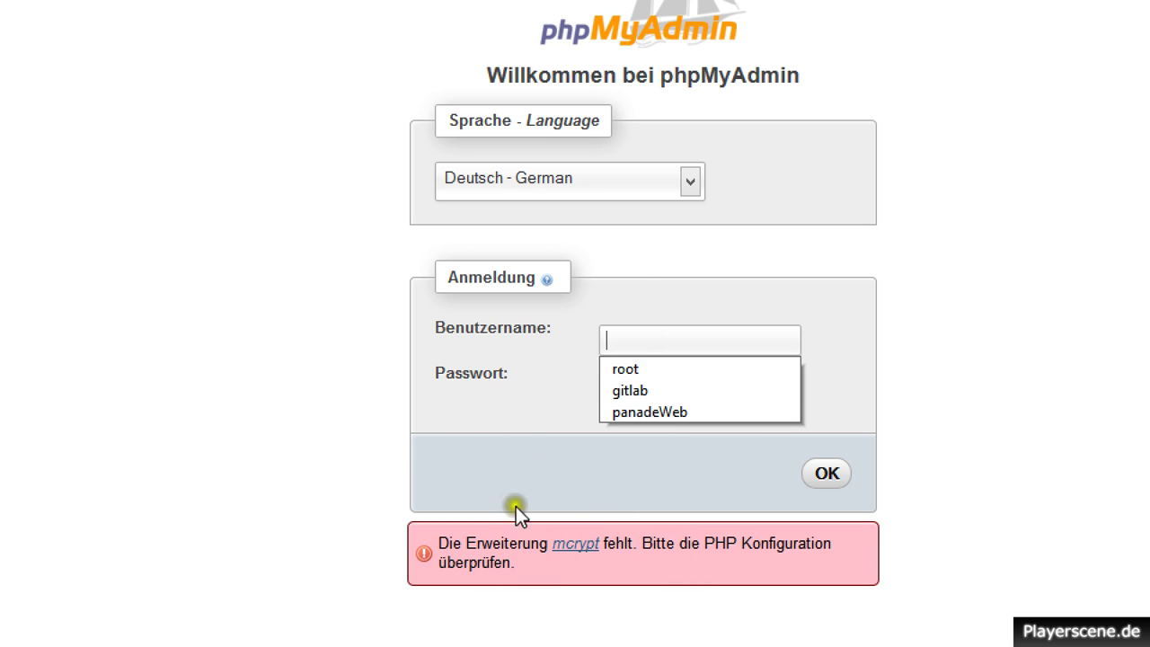
{"action": "left_click", "coordinate": [564, 546]}
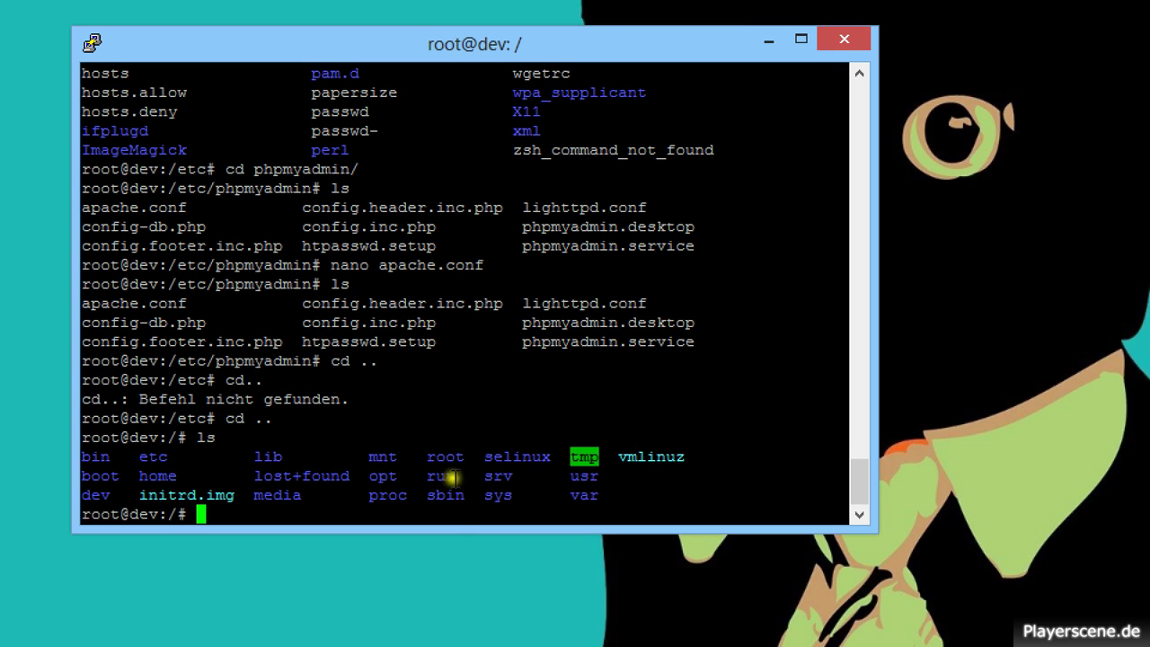
Change into /var/www, fixing the extra w in the path, and list index.html and phpmyadmin.
{"action": "left_click", "coordinate": [427, 505]}
{"action": "type", "text": "w"}
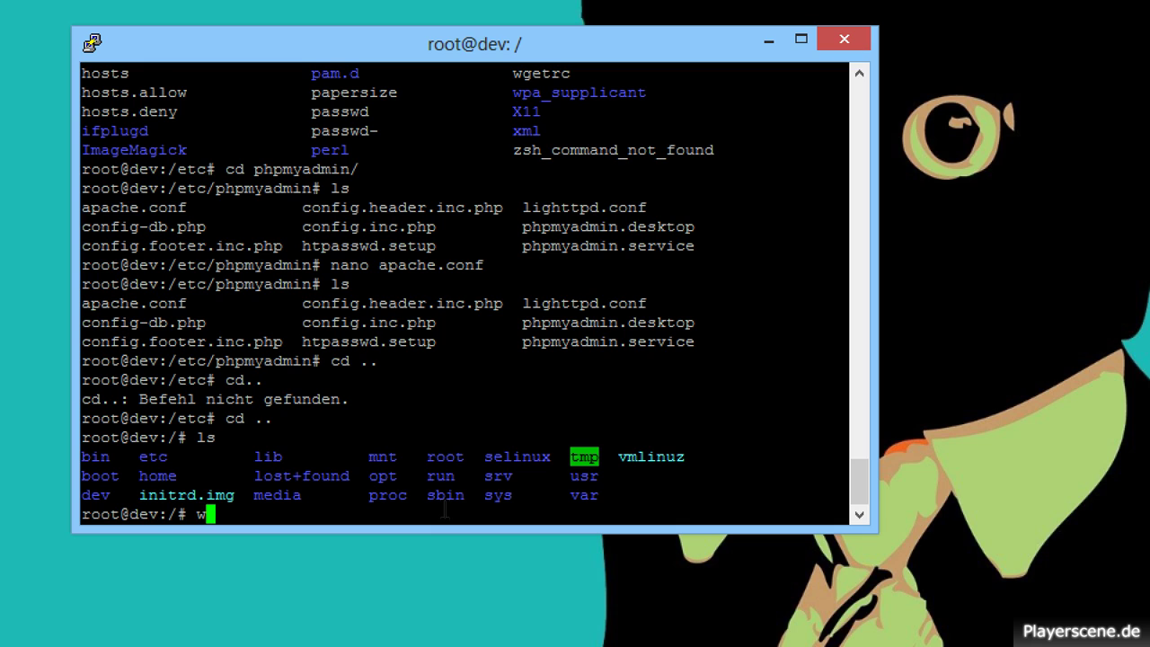
{"action": "type", "text": "get"}
{"action": "key", "text": "BackSpace"}
{"action": "key", "text": "BackSpace"}
{"action": "key", "text": "BackSpace"}
{"action": "key", "text": "BackSpace"}
{"action": "key", "text": "BackSpace"}
{"action": "type", "text": "cd /var/wwww"}
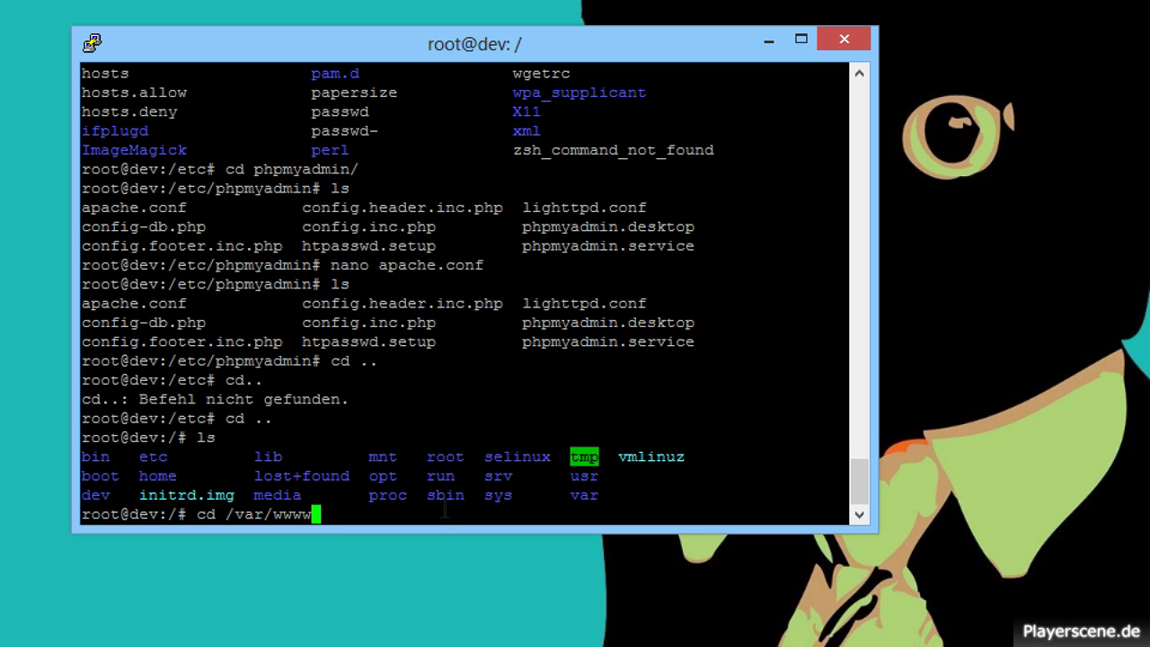
{"action": "key", "text": "Return"}
{"action": "key", "text": "Up"}
{"action": "key", "text": "BackSpace"}
{"action": "key", "text": "Return"}
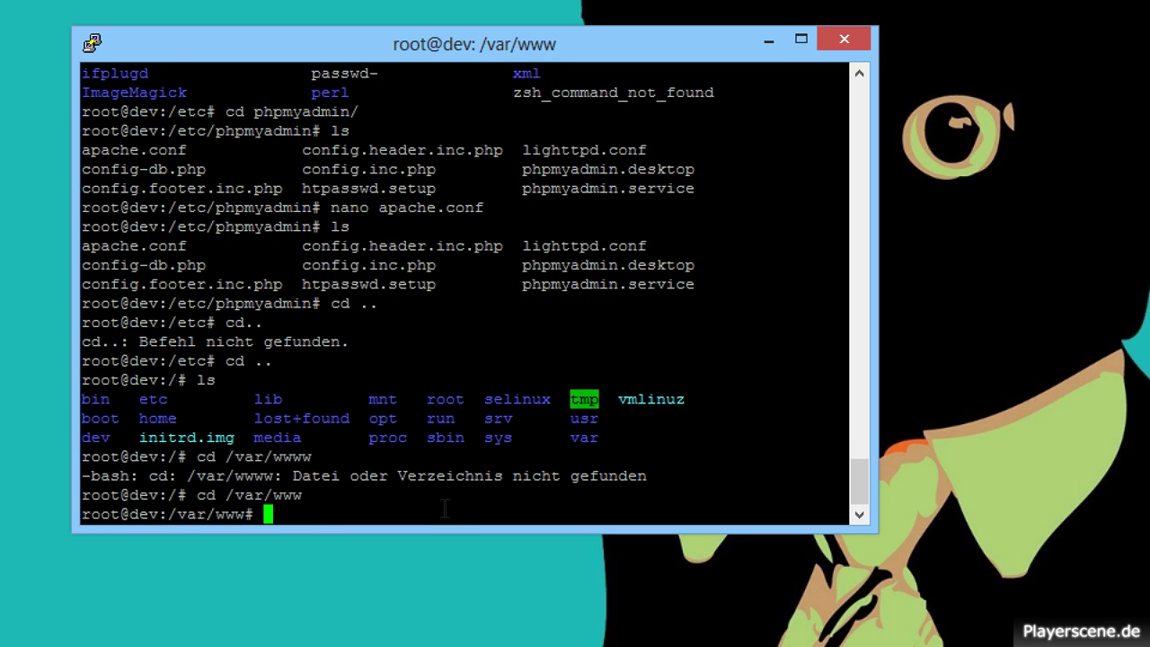
{"action": "type", "text": "ls"}
{"action": "key", "text": "Return"}
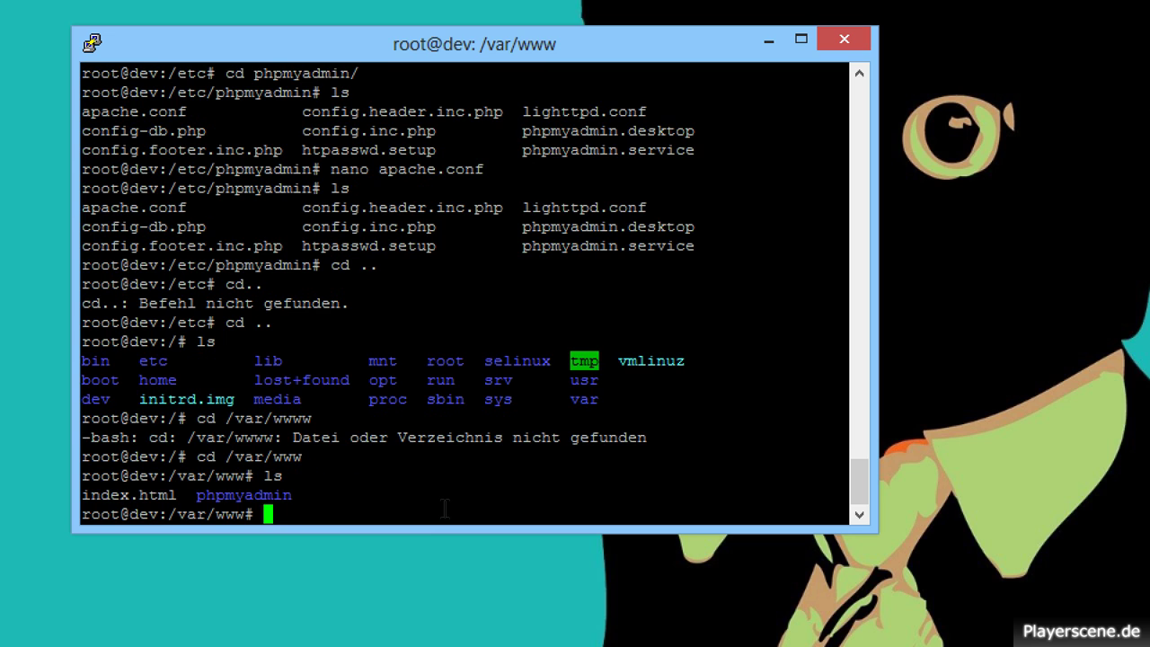
Begin a wget http download command at the /var/www prompt.
{"action": "type", "text": "wget httt"}
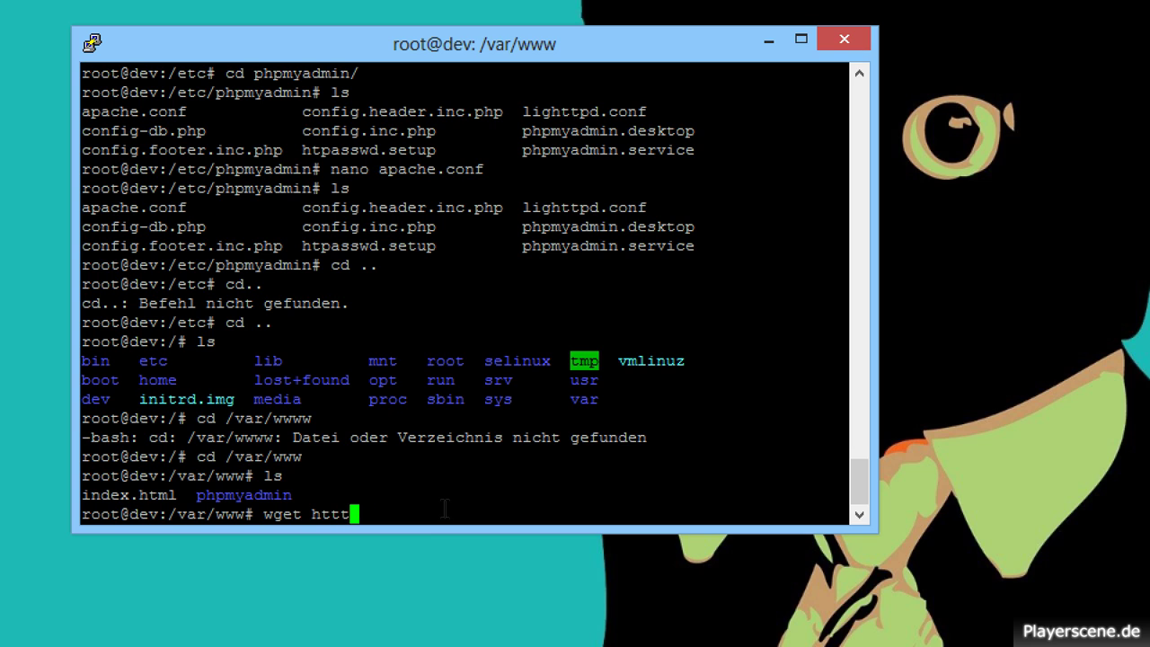
{"action": "key", "text": "BackSpace"}
{"action": "type", "text": "p"}
{"action": "key", "text": "alt+Tab"}
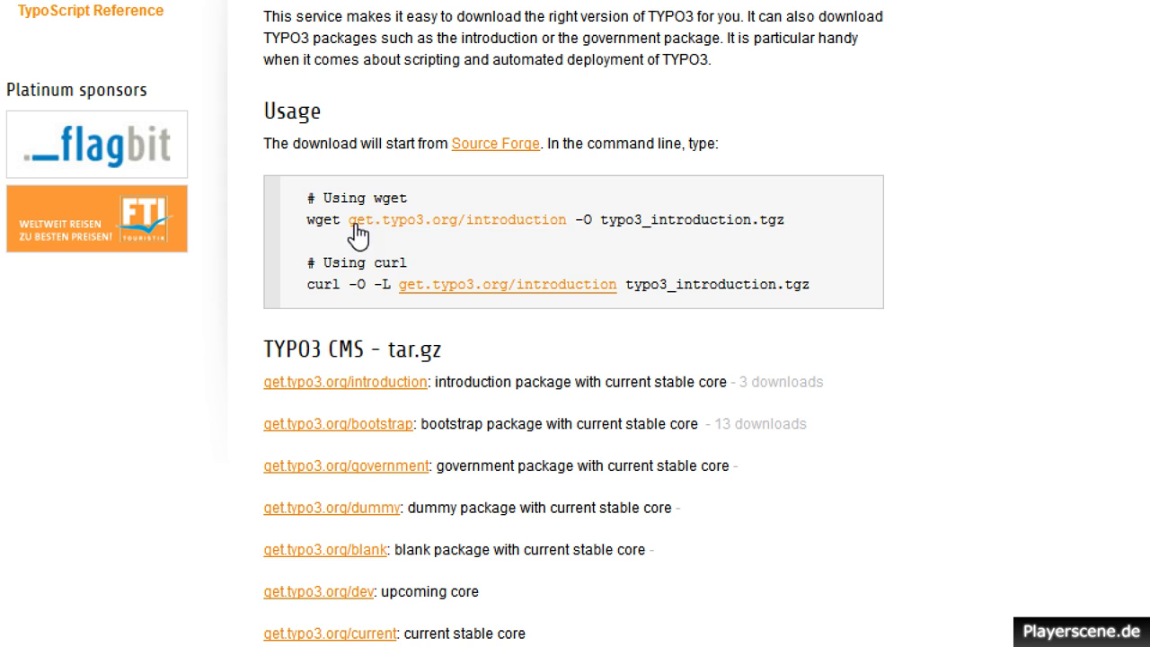
Copy the 'wget get.typo3.org/introduction -O typo3_introduction.tgz' command from the Usage box.
{"action": "left_click_drag", "start_coordinate": [836, 223], "coordinate": [304, 224]}
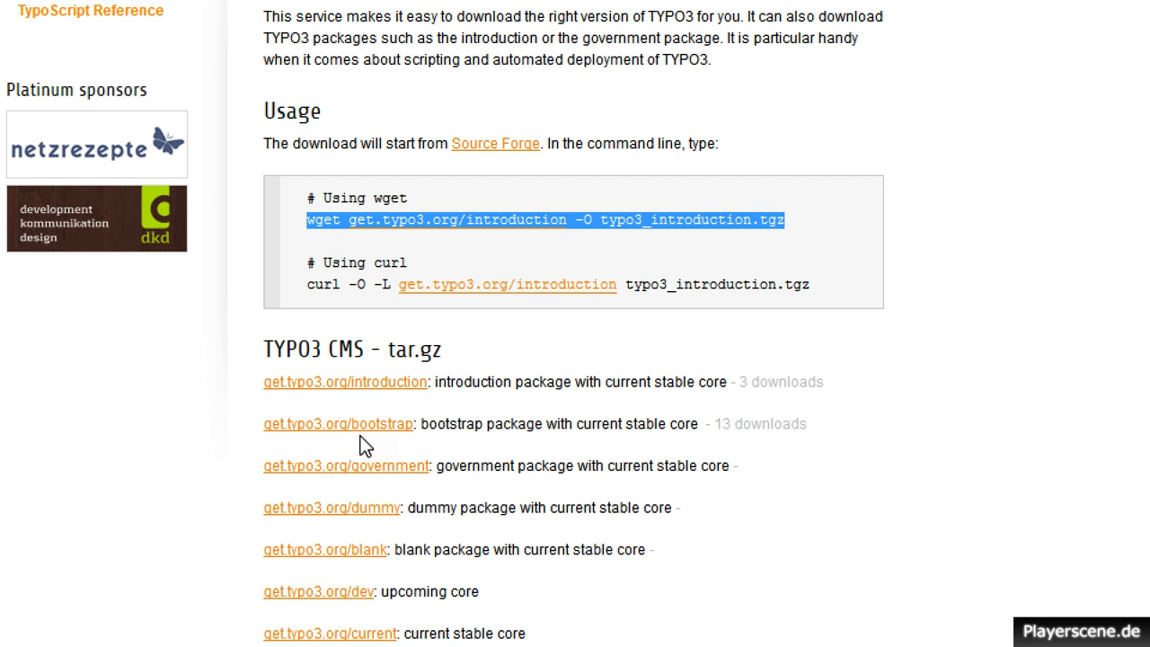
{"action": "key", "text": "alt+Tab"}
Paste the wget download command, then clear it from the command line.
{"action": "right_click", "coordinate": [629, 506]}
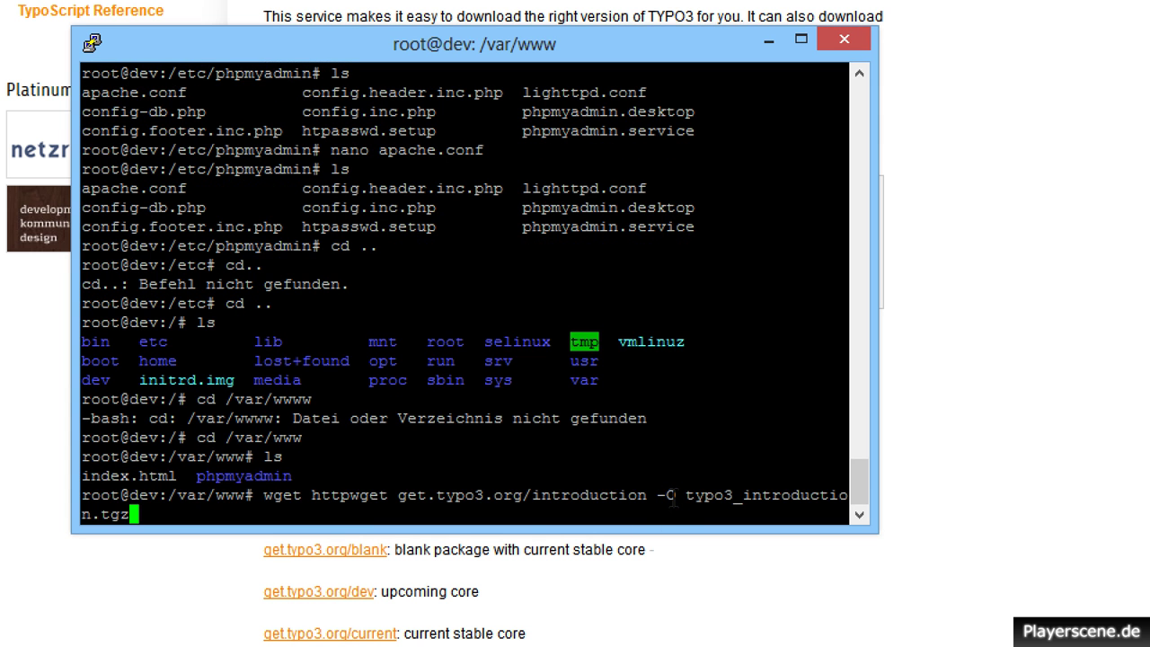
{"action": "key", "text": "BackSpace"}
{"action": "key", "text": "BackSpace"}
{"action": "key", "text": "BackSpace"}
{"action": "key", "text": "BackSpace"}
{"action": "key", "text": "BackSpace"}
{"action": "key", "text": "BackSpace"}
{"action": "key", "text": "BackSpace"}
{"action": "key", "text": "BackSpace"}
{"action": "key", "text": "BackSpace"}
{"action": "key", "text": "BackSpace"}
{"action": "key", "text": "BackSpace"}
{"action": "key", "text": "BackSpace"}
{"action": "key", "text": "BackSpace"}
{"action": "key", "text": "BackSpace"}
{"action": "key", "text": "BackSpace"}
{"action": "key", "text": "BackSpace"}
{"action": "key", "text": "BackSpace"}
{"action": "key", "text": "BackSpace"}
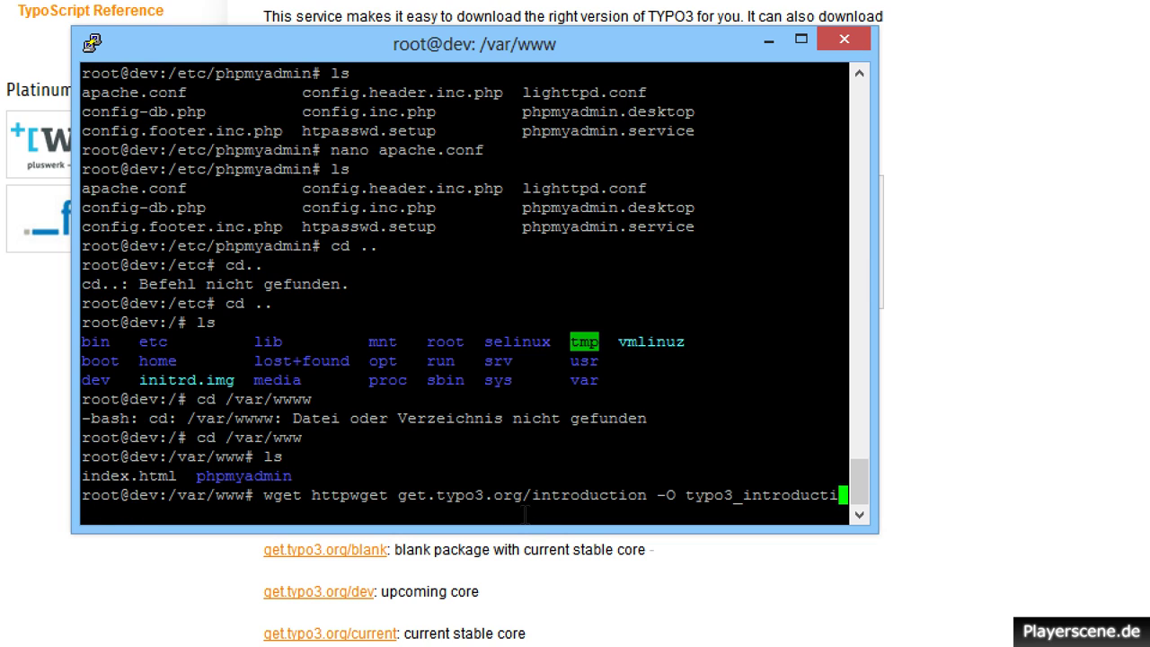
{"action": "key", "text": "BackSpace"}
{"action": "key", "text": "BackSpace"}
{"action": "key", "text": "BackSpace"}
{"action": "key", "text": "BackSpace"}
{"action": "key", "text": "BackSpace"}
{"action": "key", "text": "BackSpace"}
{"action": "key", "text": "BackSpace"}
{"action": "key", "text": "BackSpace"}
{"action": "key", "text": "BackSpace"}
{"action": "key", "text": "BackSpace"}
{"action": "key", "text": "BackSpace"}
{"action": "key", "text": "BackSpace"}
{"action": "key", "text": "BackSpace"}
{"action": "key", "text": "BackSpace"}
{"action": "key", "text": "BackSpace"}
{"action": "key", "text": "BackSpace"}
{"action": "key", "text": "BackSpace"}
{"action": "key", "text": "BackSpace"}
{"action": "key", "text": "BackSpace"}
{"action": "key", "text": "BackSpace"}
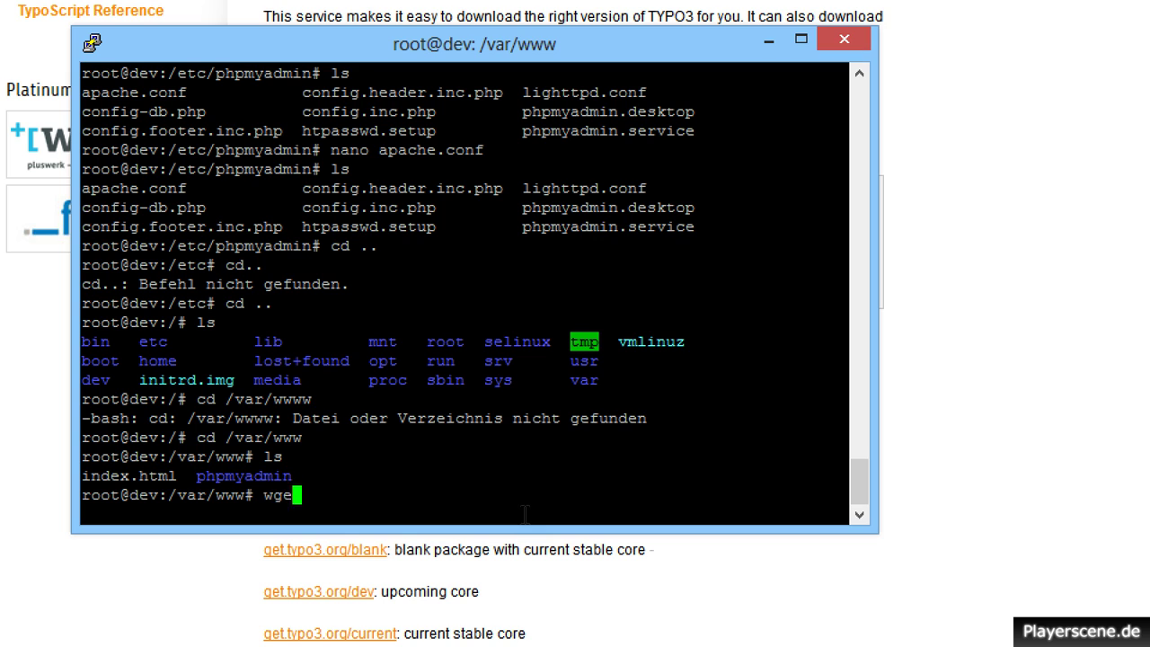
Repaste the wget command, change 'introduction' to 'blank' in URL and filename, then erase it.
{"action": "right_click", "coordinate": [522, 519]}
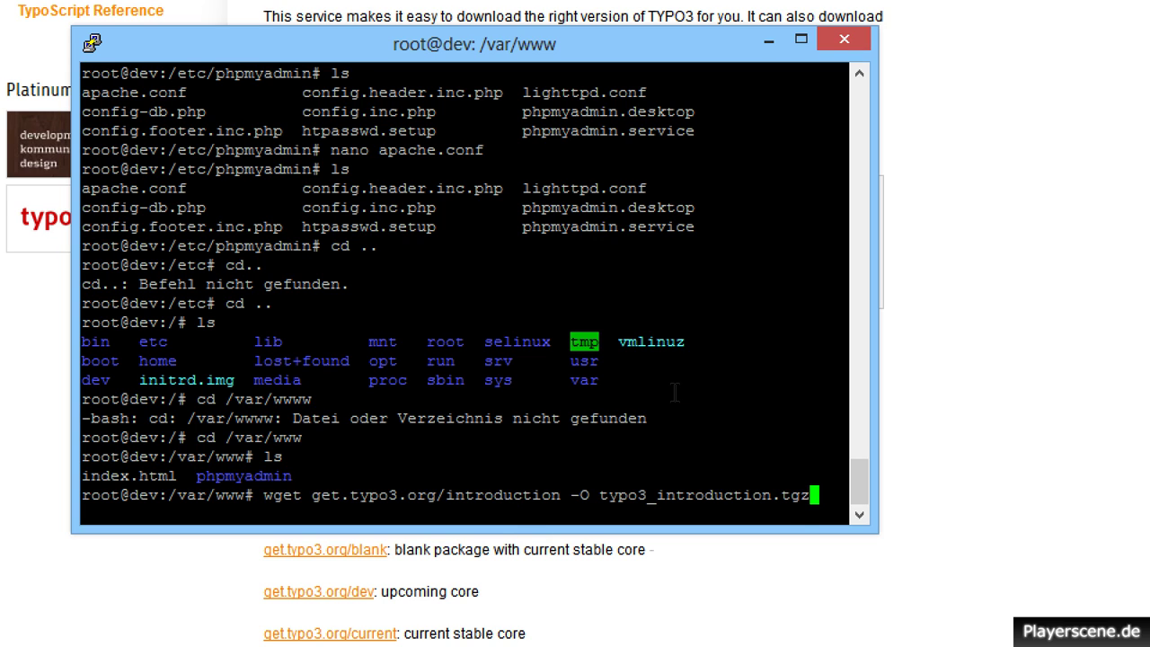
{"action": "key", "text": "Left"}
{"action": "key", "text": "Left"}
{"action": "key", "text": "Left"}
{"action": "key", "text": "Left"}
{"action": "key", "text": "BackSpace"}
{"action": "key", "text": "BackSpace"}
{"action": "key", "text": "BackSpace"}
{"action": "key", "text": "BackSpace"}
{"action": "key", "text": "BackSpace"}
{"action": "key", "text": "BackSpace"}
{"action": "key", "text": "BackSpace"}
{"action": "key", "text": "BackSpace"}
{"action": "key", "text": "BackSpace"}
{"action": "key", "text": "BackSpace"}
{"action": "key", "text": "BackSpace"}
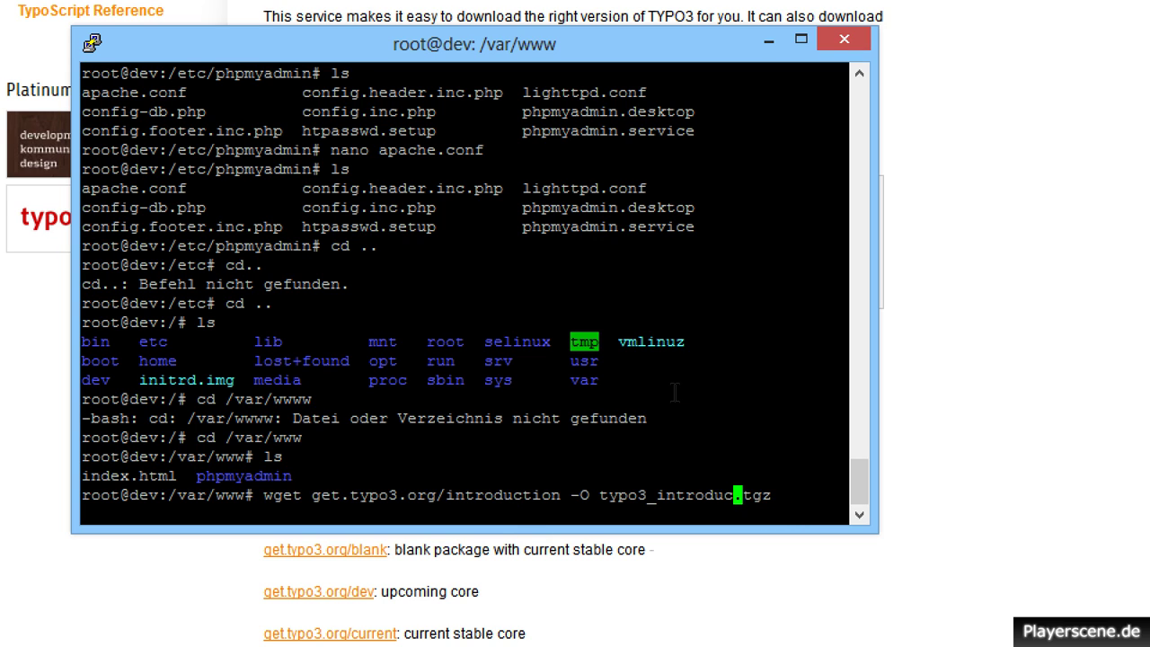
{"action": "key", "text": "BackSpace"}
{"action": "type", "text": "blank"}
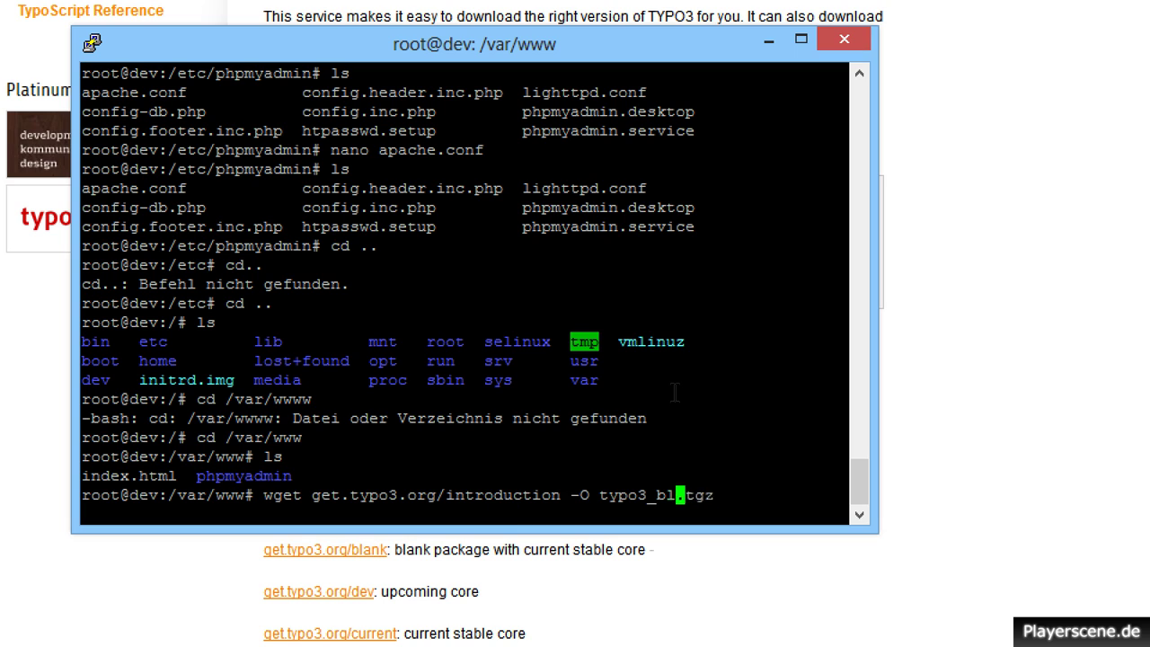
{"action": "key", "text": "Left"}
{"action": "key", "text": "Left"}
{"action": "key", "text": "Left"}
{"action": "key", "text": "Left"}
{"action": "key", "text": "Left"}
{"action": "key", "text": "Left"}
{"action": "key", "text": "Left"}
{"action": "key", "text": "Left"}
{"action": "key", "text": "Left"}
{"action": "key", "text": "Left"}
{"action": "key", "text": "Left"}
{"action": "key", "text": "Left"}
{"action": "key", "text": "Left"}
{"action": "key", "text": "Left"}
{"action": "key", "text": "Left"}
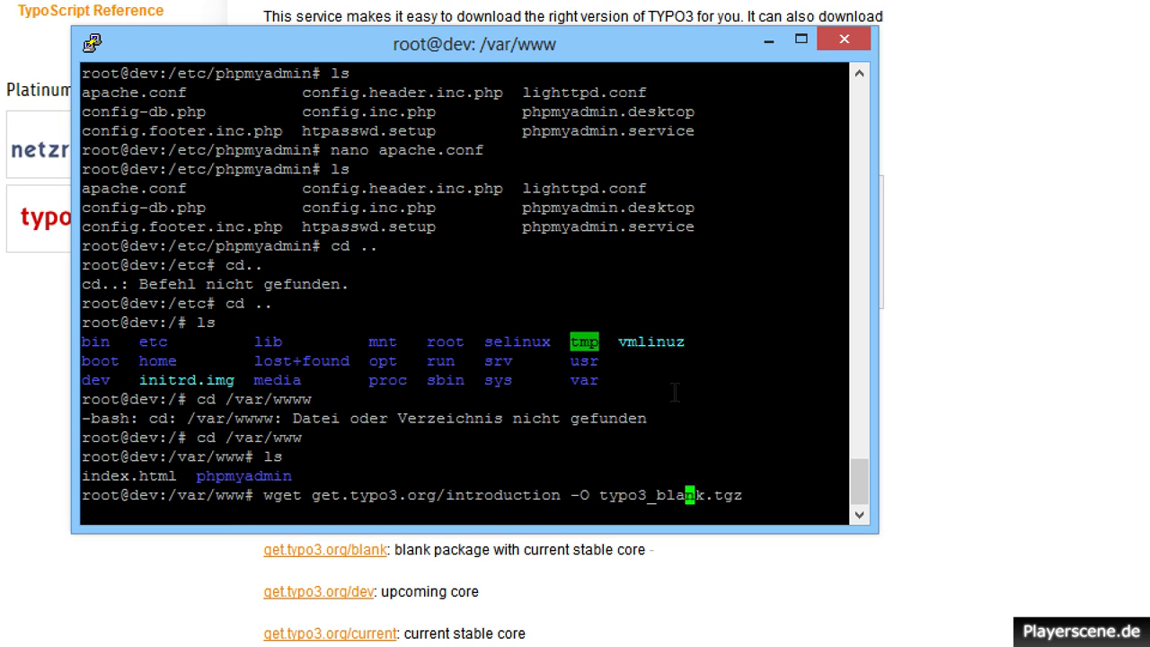
{"action": "key", "text": "BackSpace"}
{"action": "key", "text": "BackSpace"}
{"action": "key", "text": "BackSpace"}
{"action": "key", "text": "BackSpace"}
{"action": "key", "text": "BackSpace"}
{"action": "key", "text": "BackSpace"}
{"action": "key", "text": "BackSpace"}
{"action": "key", "text": "BackSpace"}
{"action": "key", "text": "BackSpace"}
{"action": "key", "text": "BackSpace"}
{"action": "key", "text": "BackSpace"}
{"action": "key", "text": "BackSpace"}
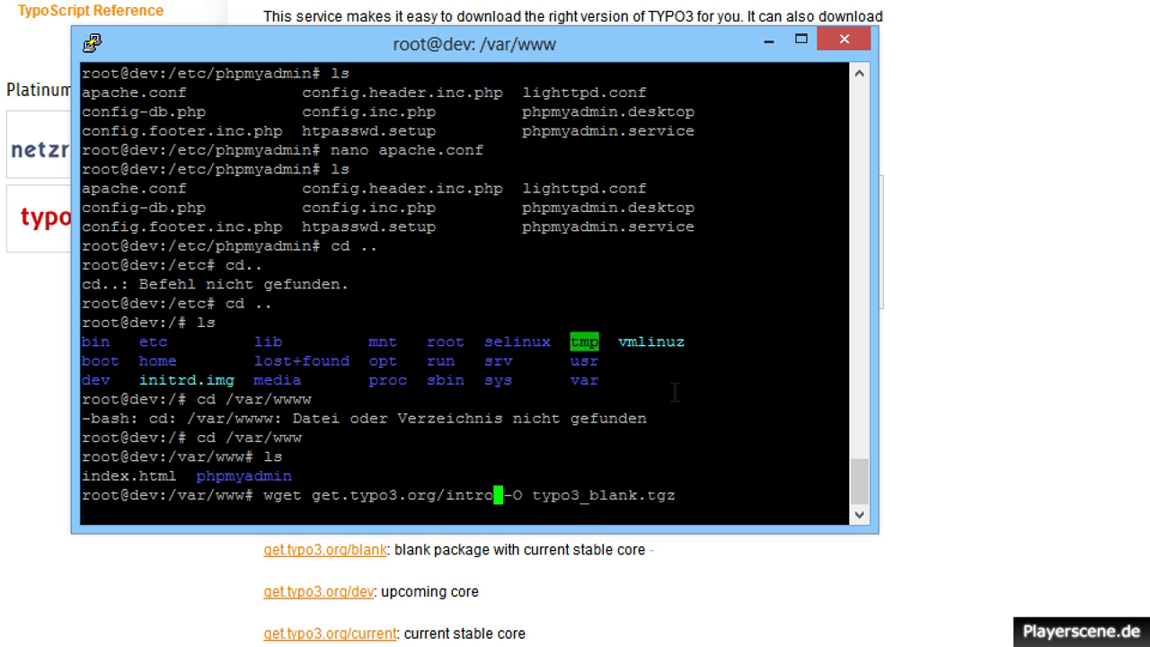
{"action": "type", "text": "blank"}
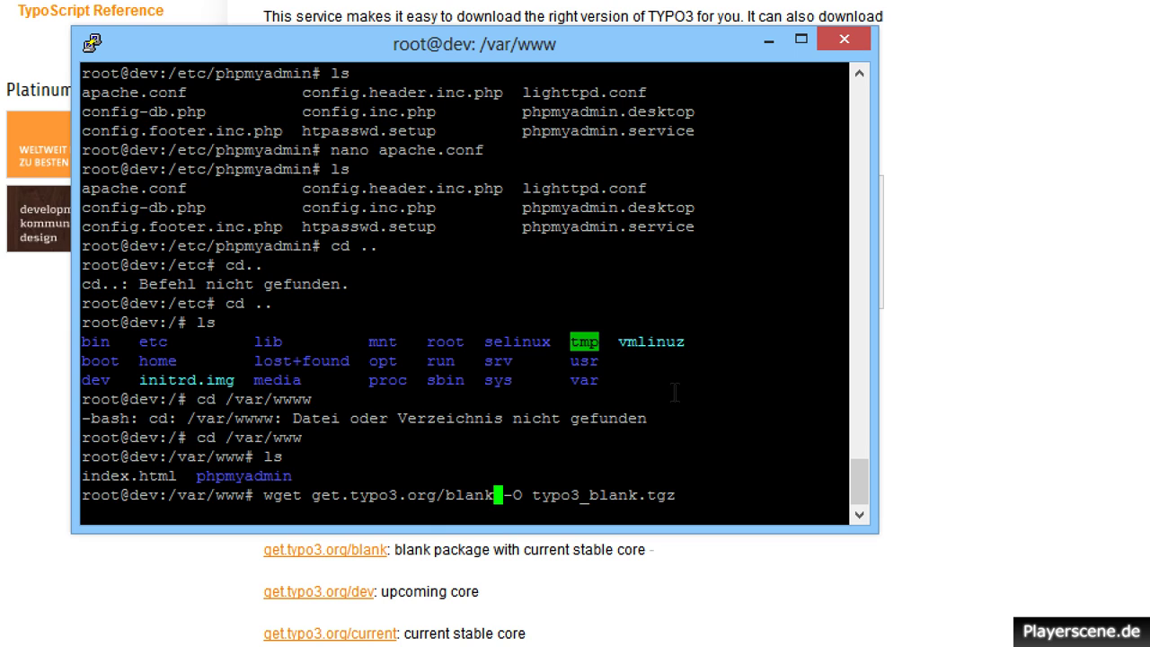
{"action": "key", "text": "Right"}
{"action": "key", "text": "Right"}
{"action": "key", "text": "Right"}
{"action": "key", "text": "Right"}
{"action": "key", "text": "Right"}
{"action": "key", "text": "Right"}
{"action": "key", "text": "Right"}
{"action": "key", "text": "Right"}
{"action": "key", "text": "Right"}
{"action": "key", "text": "Right"}
{"action": "key", "text": "Right"}
{"action": "key", "text": "Right"}
{"action": "key", "text": "Right"}
{"action": "key", "text": "Right"}
{"action": "key", "text": "Right"}
{"action": "key", "text": "Right"}
{"action": "key", "text": "Right"}
{"action": "key", "text": "Right"}
{"action": "key", "text": "Right"}
{"action": "key", "text": "BackSpace"}
{"action": "key", "text": "BackSpace"}
{"action": "key", "text": "BackSpace"}
{"action": "key", "text": "BackSpace"}
{"action": "key", "text": "BackSpace"}
{"action": "key", "text": "BackSpace"}
{"action": "key", "text": "BackSpace"}
{"action": "key", "text": "BackSpace"}
{"action": "key", "text": "BackSpace"}
{"action": "key", "text": "BackSpace"}
{"action": "key", "text": "BackSpace"}
{"action": "key", "text": "BackSpace"}
{"action": "key", "text": "BackSpace"}
{"action": "key", "text": "BackSpace"}
{"action": "key", "text": "BackSpace"}
{"action": "key", "text": "BackSpace"}
{"action": "key", "text": "BackSpace"}
{"action": "key", "text": "BackSpace"}
{"action": "key", "text": "BackSpace"}
{"action": "key", "text": "BackSpace"}
Copy typo3_blank.tgz from the user's home folder into /var/www with cp.
{"action": "key", "text": "BackSpace"}
{"action": "key", "text": "BackSpace"}
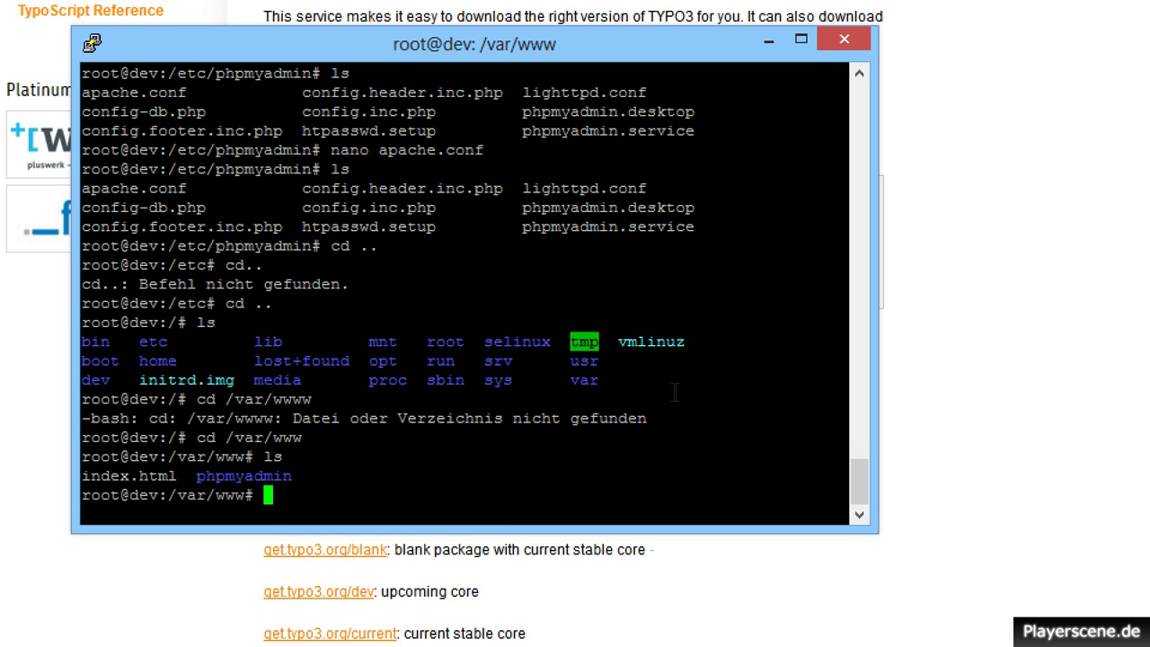
{"action": "type", "text": "cd"}
{"action": "key", "text": "BackSpace"}
{"action": "key", "text": "BackSpace"}
{"action": "type", "text": "p "}
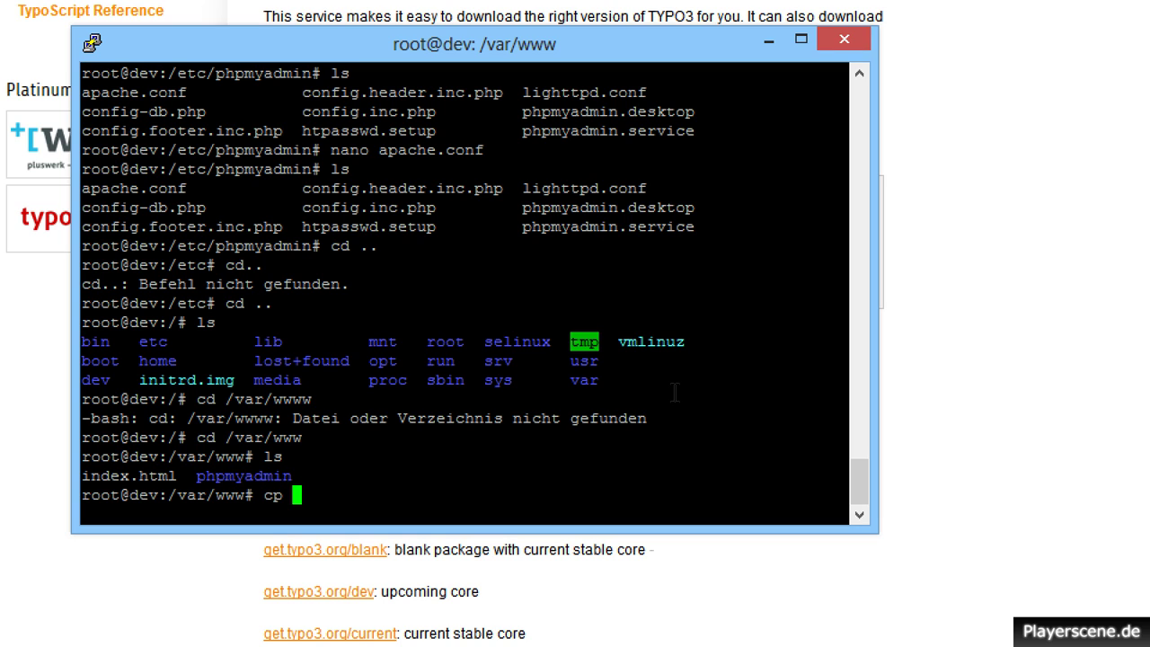
{"action": "type", "text": "/home/pa"}
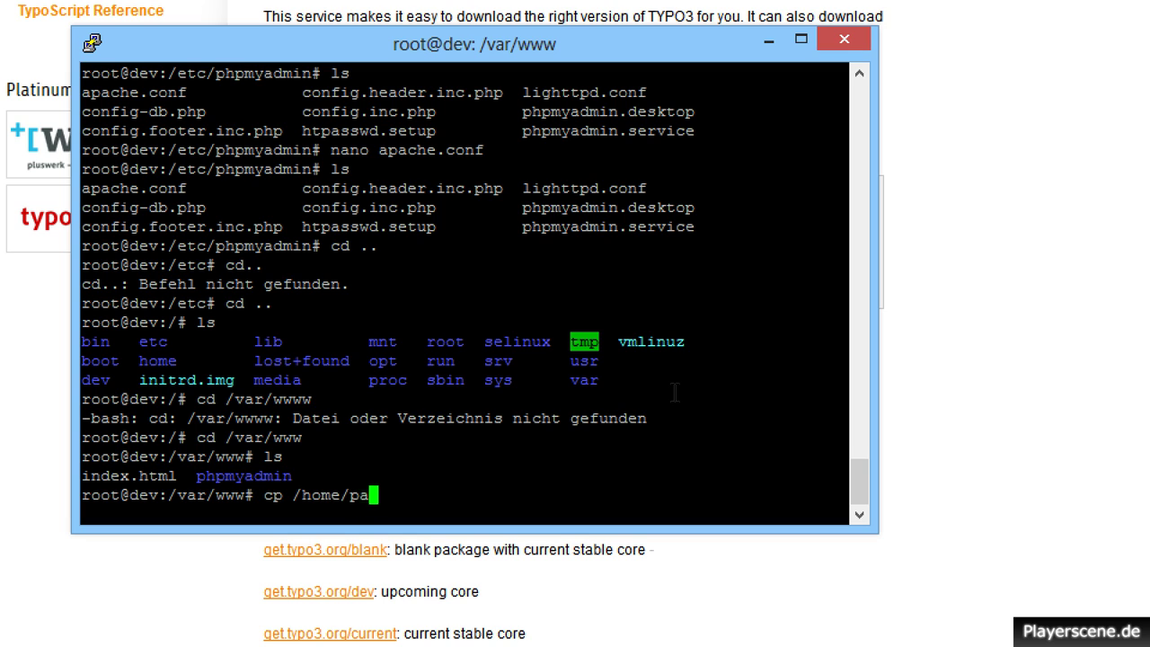
{"action": "type", "text": "nade"}
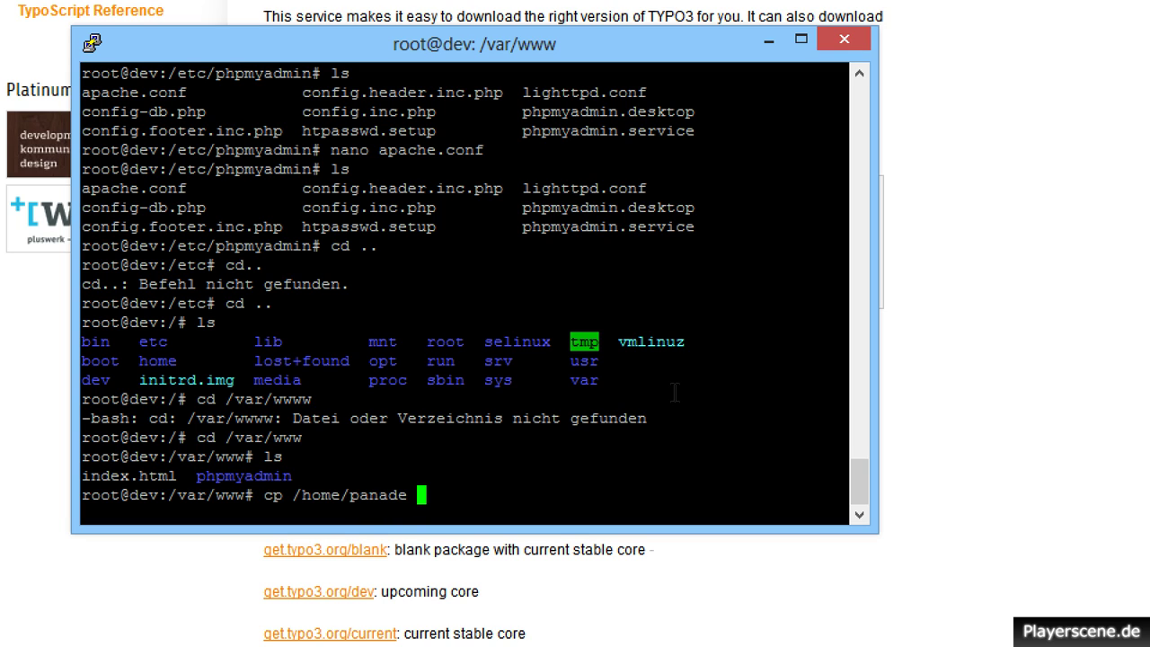
{"action": "type", "text": "/"}
{"action": "type", "text": "t"}
{"action": "key", "text": "Tab"}
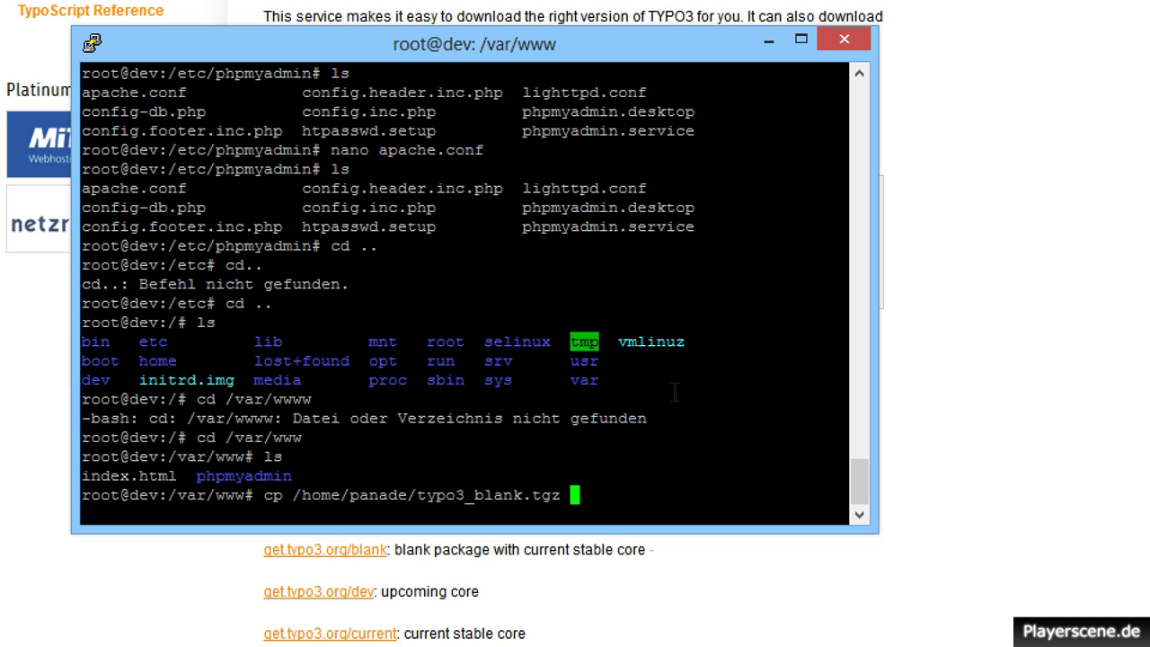
{"action": "type", "text": "/var/www"}
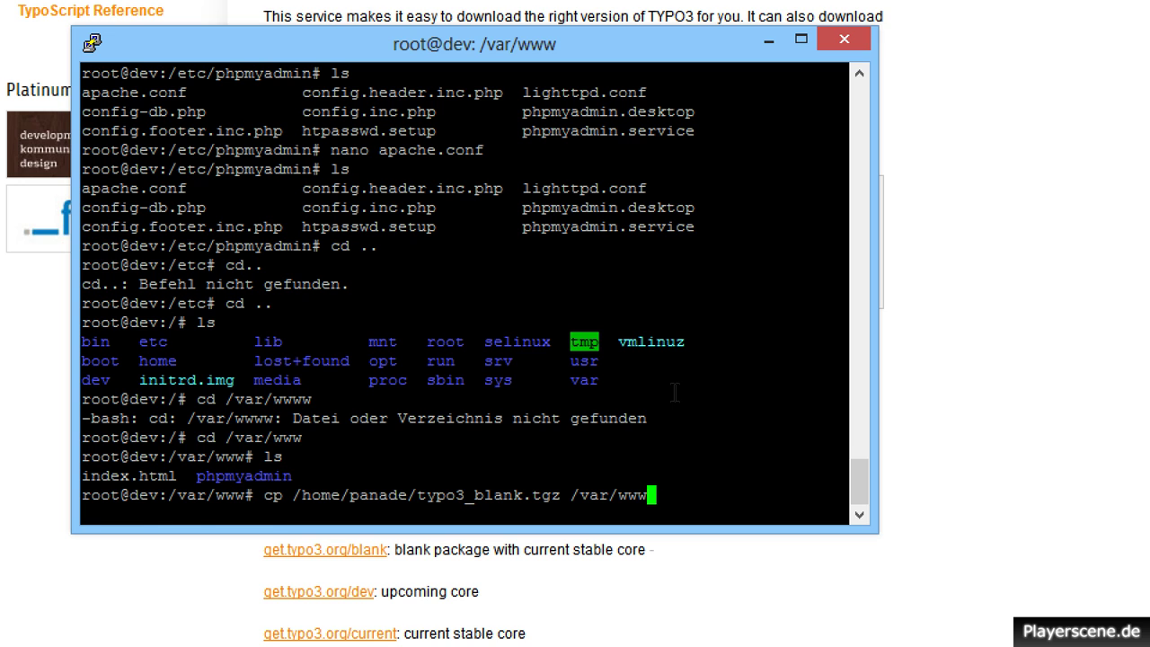
{"action": "key", "text": "Return"}
List /var/www to confirm typo3_blank.tgz sits beside index.html and phpmyadmin.
{"action": "type", "text": "ls"}
{"action": "key", "text": "Return"}
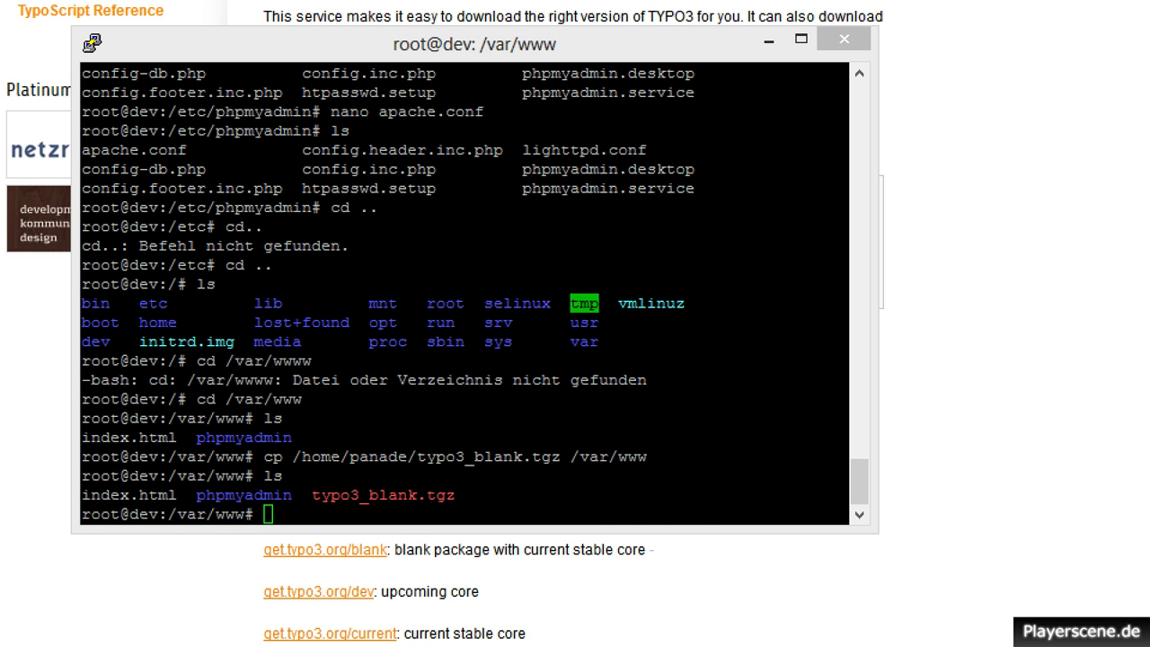
{"action": "left_click", "coordinate": [1089, 247]}
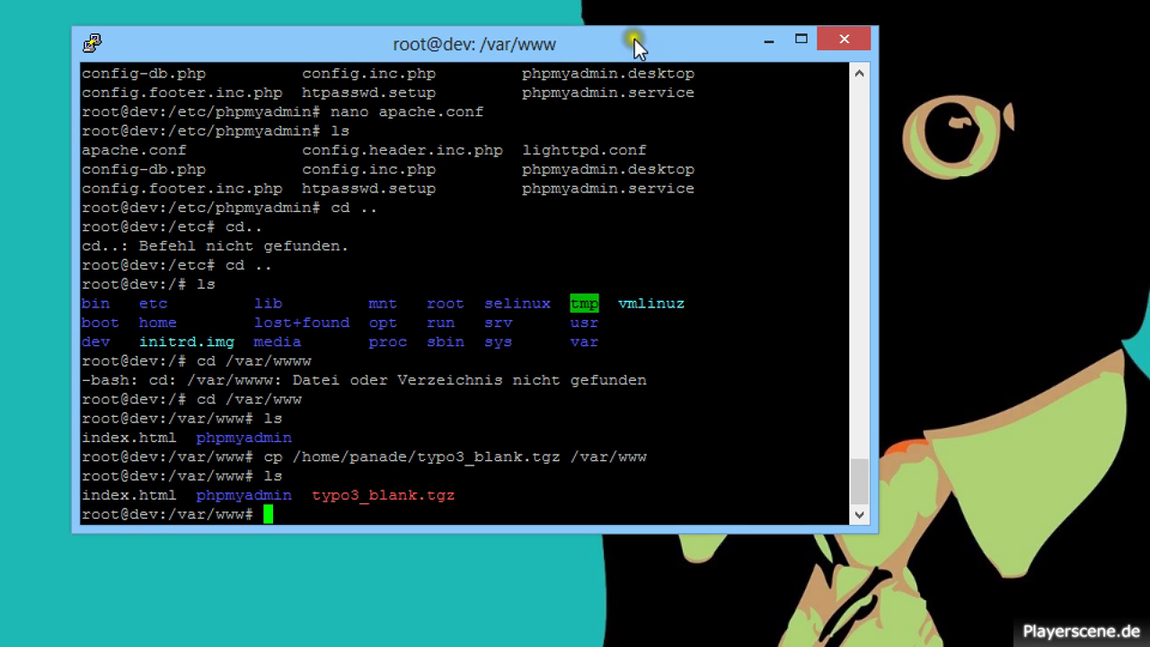
{"action": "left_click_drag", "start_coordinate": [634, 39], "coordinate": [295, 14]}
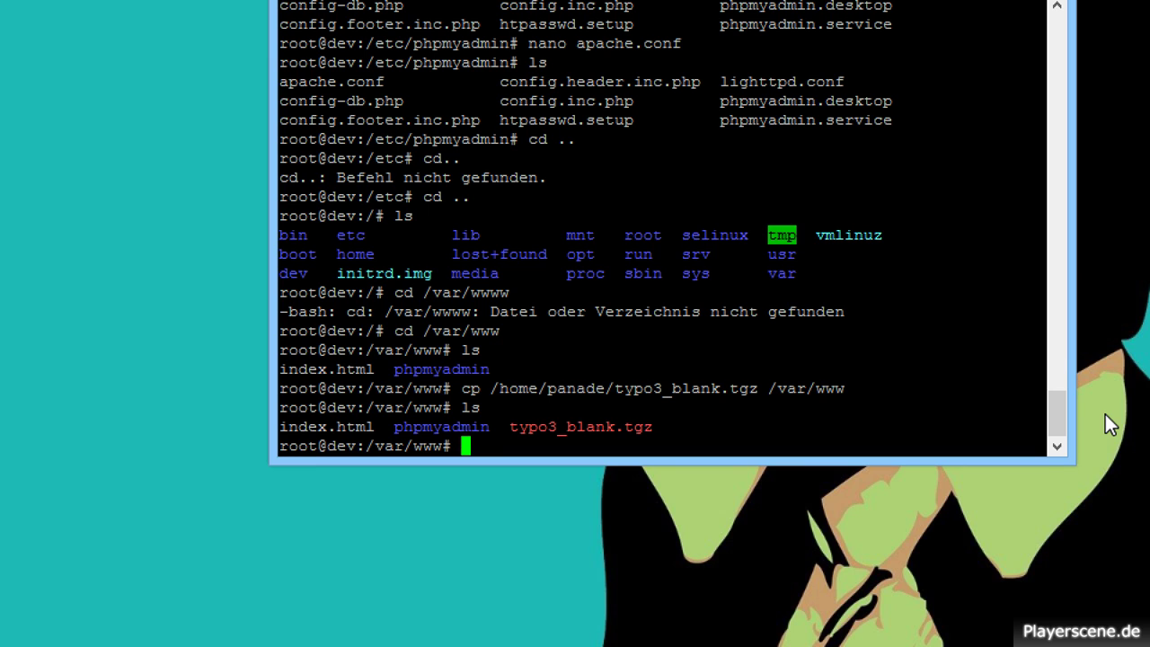
Run tar xvzf on typo3_blank.tgz to unpack the blankpackage-6.1.1 folder.
{"action": "type", "text": "tar xvzf typo3"}
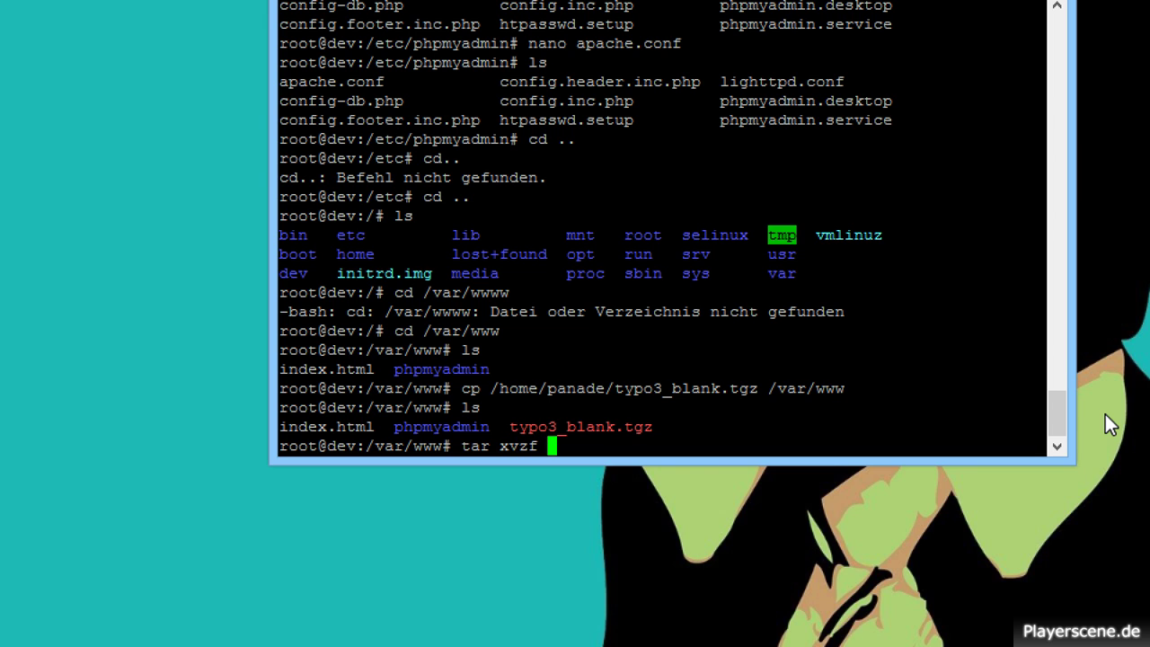
{"action": "key", "text": "Tab"}
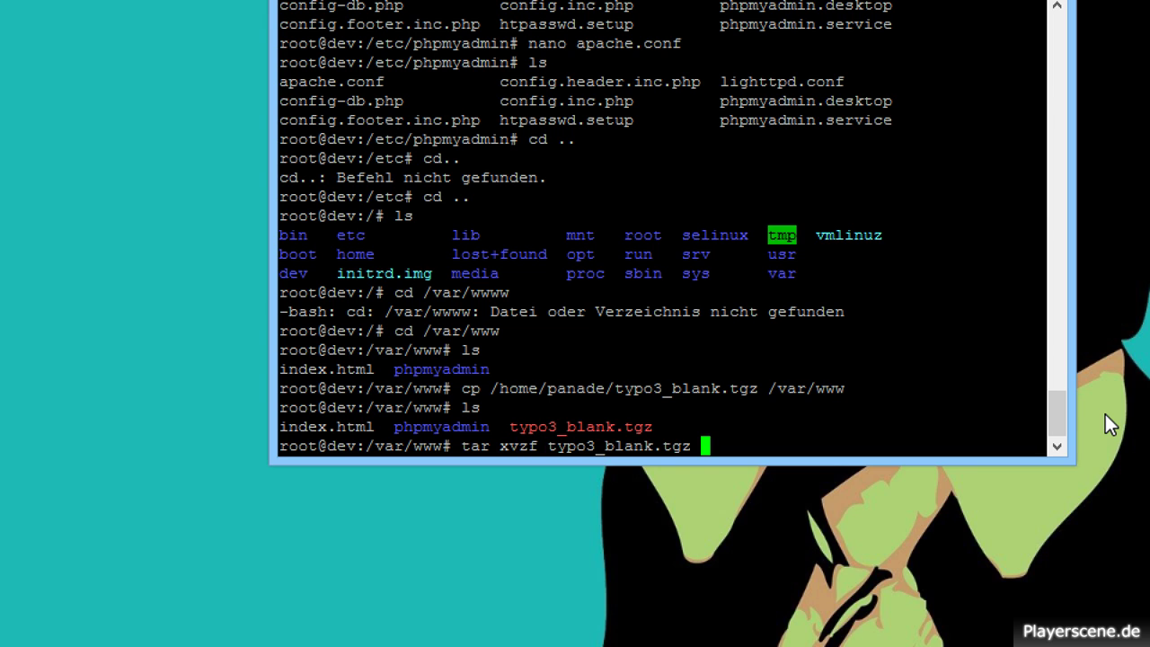
{"action": "key", "text": "Return"}
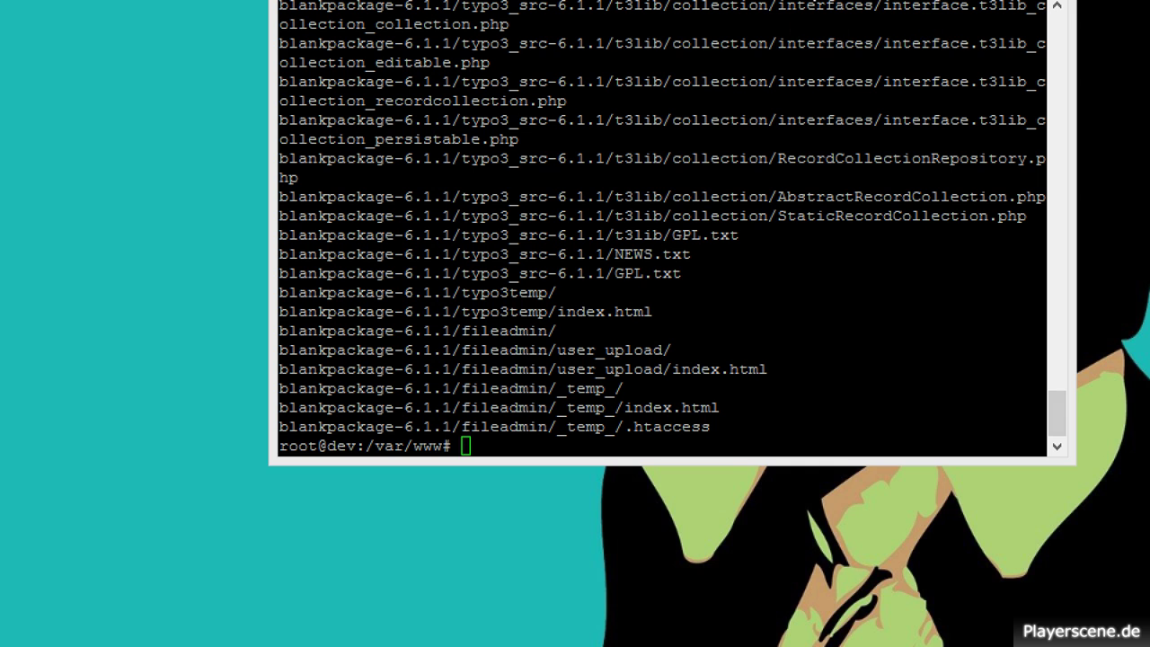
{"action": "left_click_drag", "start_coordinate": [806, 0], "coordinate": [728, 80]}
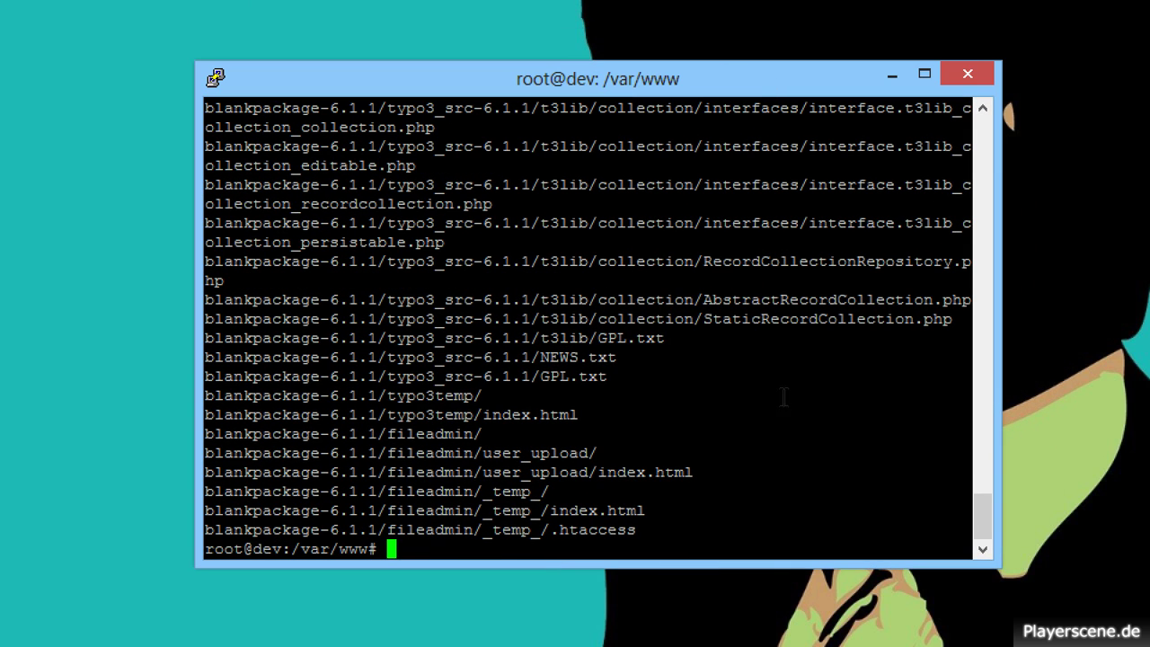
{"action": "double_click", "coordinate": [724, 457]}
{"action": "left_click", "coordinate": [809, 533]}
{"action": "left_click", "coordinate": [620, 530]}
{"action": "type", "text": "ls"}
{"action": "key", "text": "Return"}
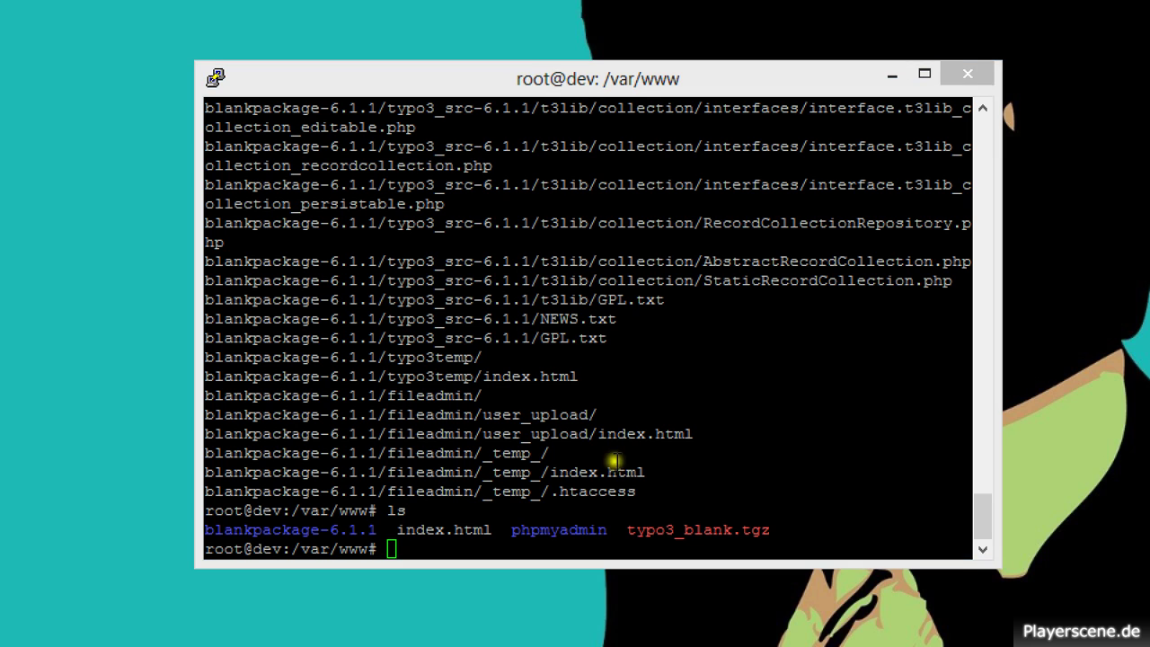
Rename blankpackage-6.1.1 to web with mv and list the folder to confirm.
{"action": "type", "text": "mv "}
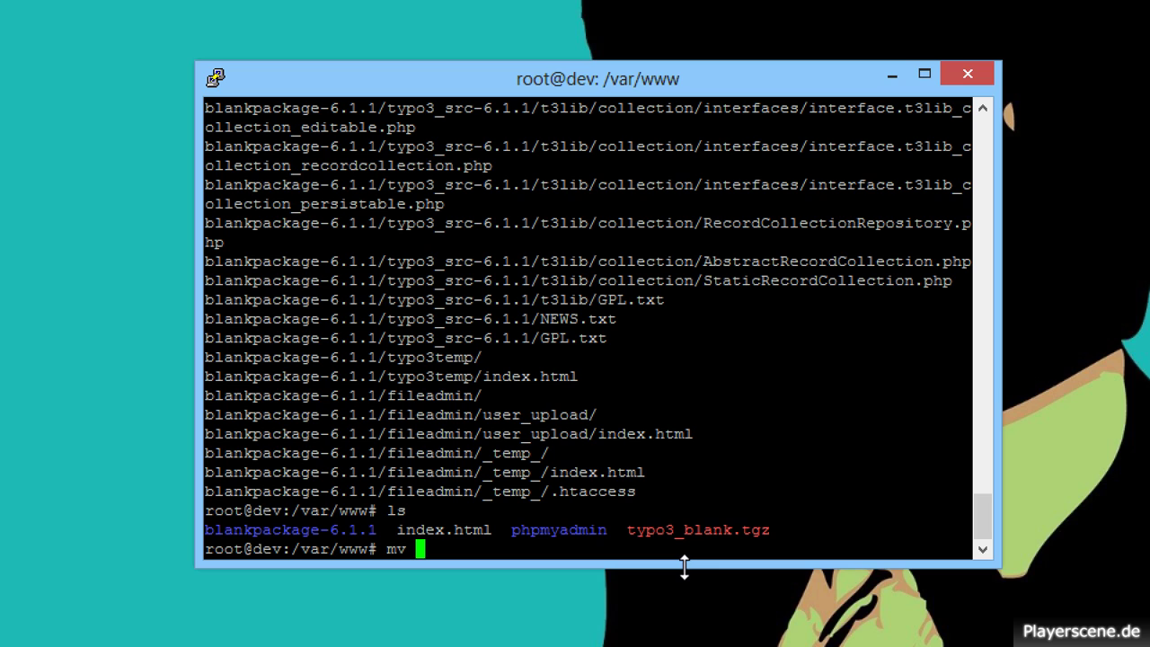
{"action": "type", "text": "bla"}
{"action": "key", "text": "Tab"}
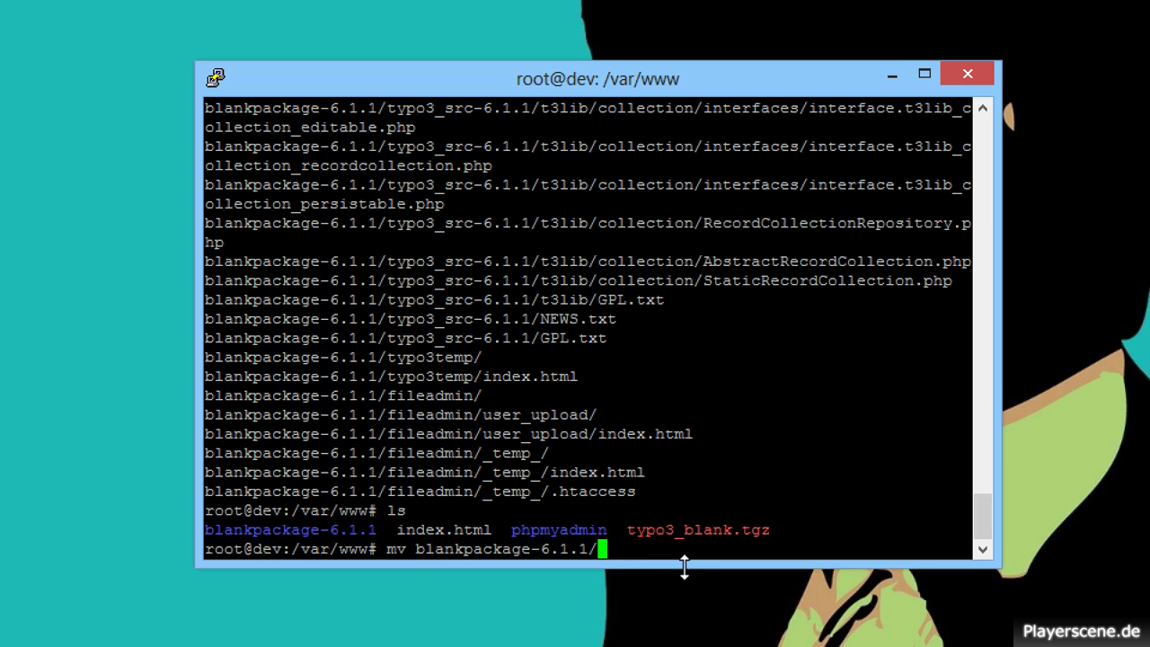
{"action": "type", "text": "web"}
{"action": "key", "text": "Return"}
{"action": "type", "text": "ls"}
{"action": "key", "text": "Return"}
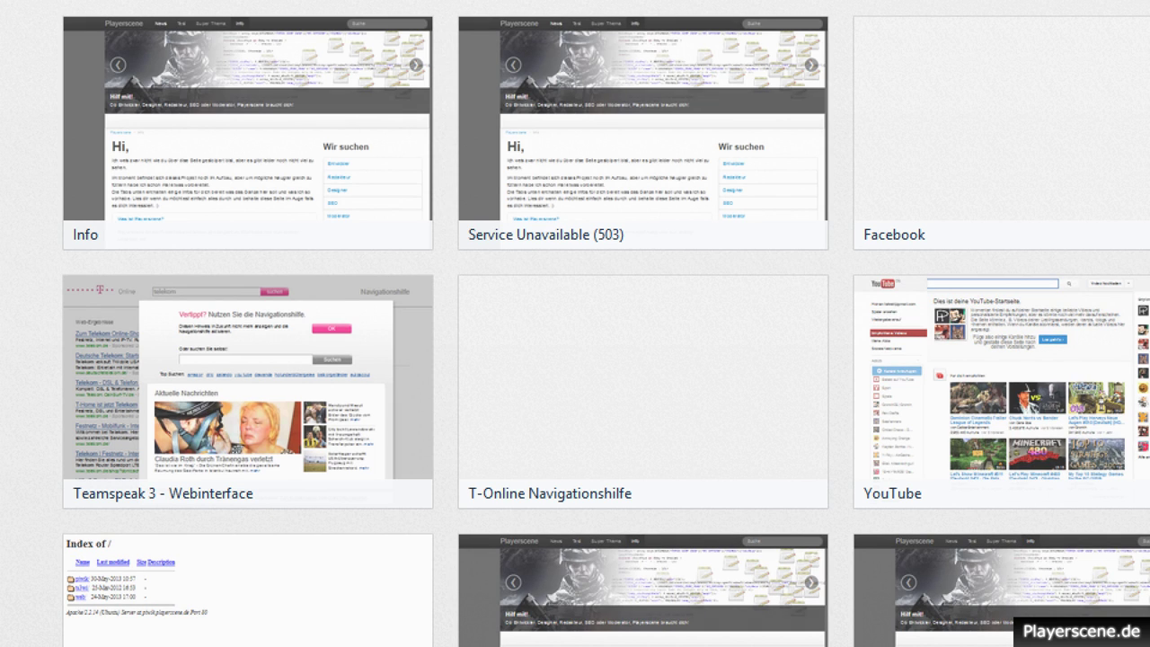
Log in to phpMyAdmin as user root with the account password.
{"action": "type", "text": "192"}
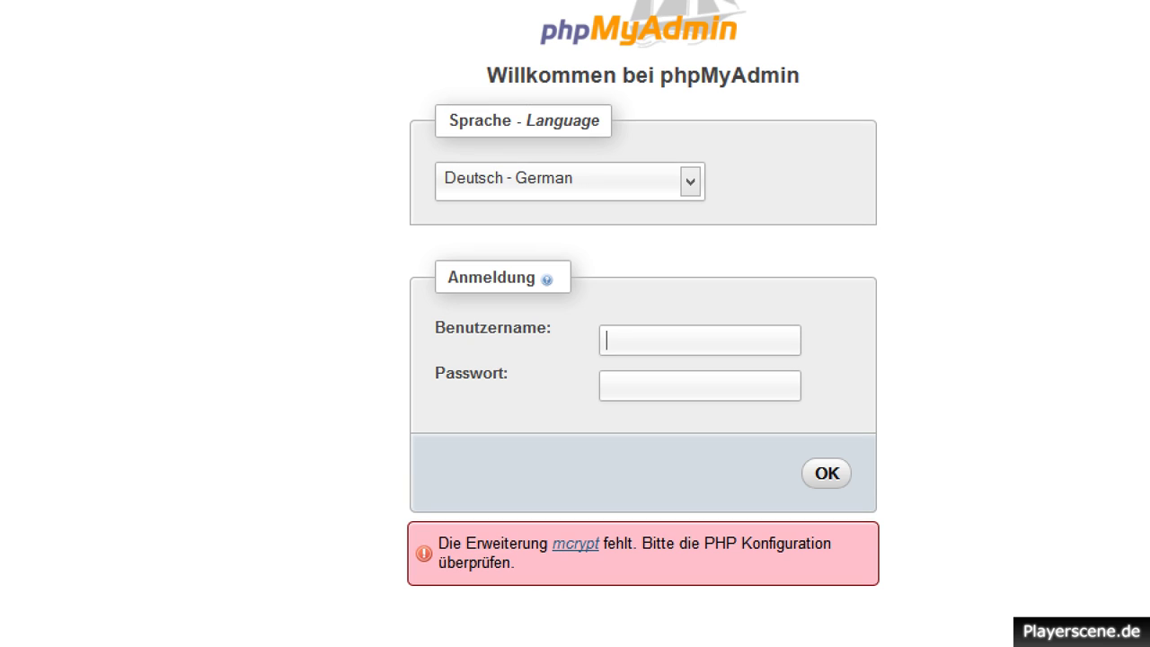
{"action": "left_click", "coordinate": [619, 333]}
{"action": "type", "text": "ro"}
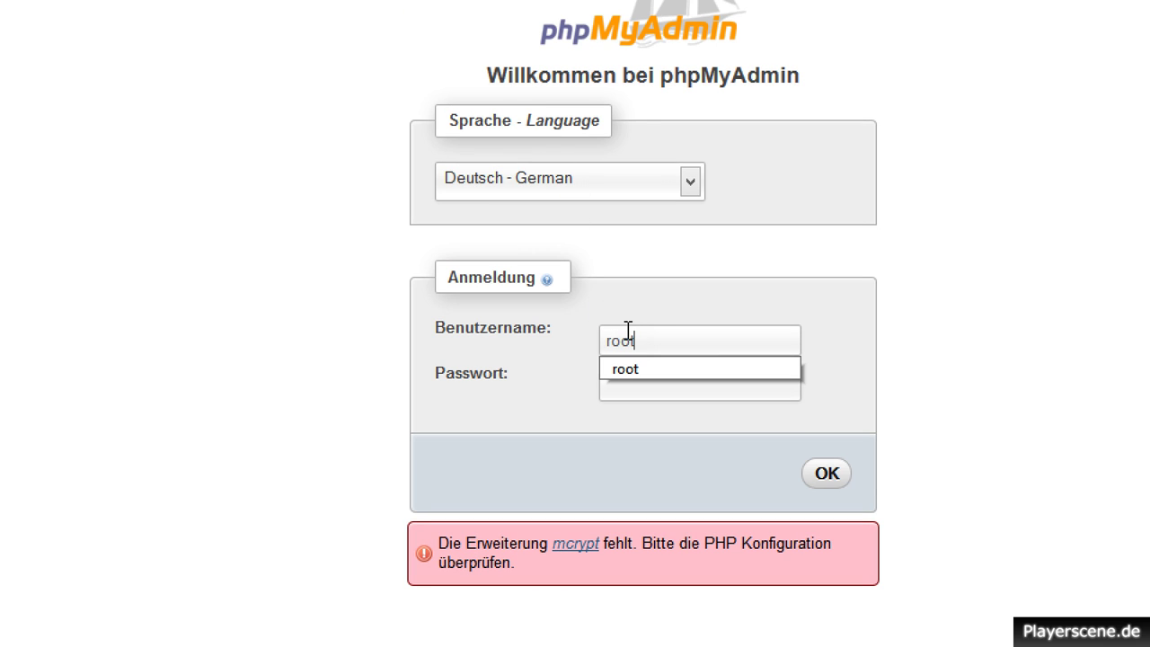
{"action": "type", "text": "ot"}
{"action": "key", "text": "Tab"}
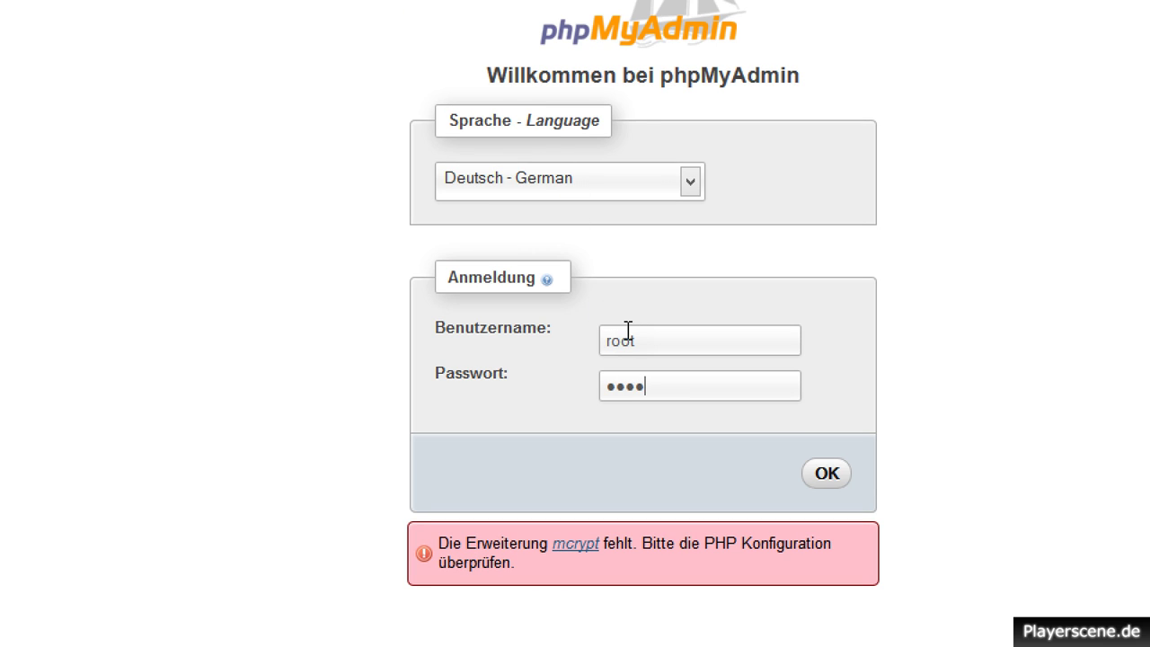
{"action": "key", "text": "Return"}
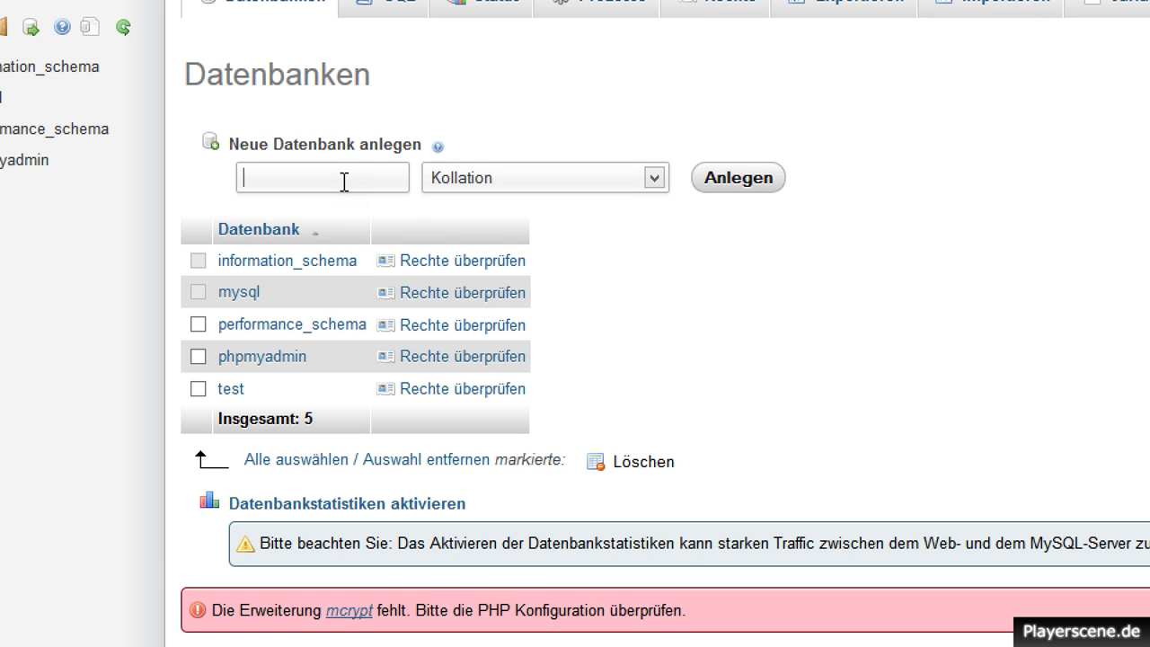
Create the database 'web' and go to the Rechte user overview.
{"action": "key", "text": "Return"}
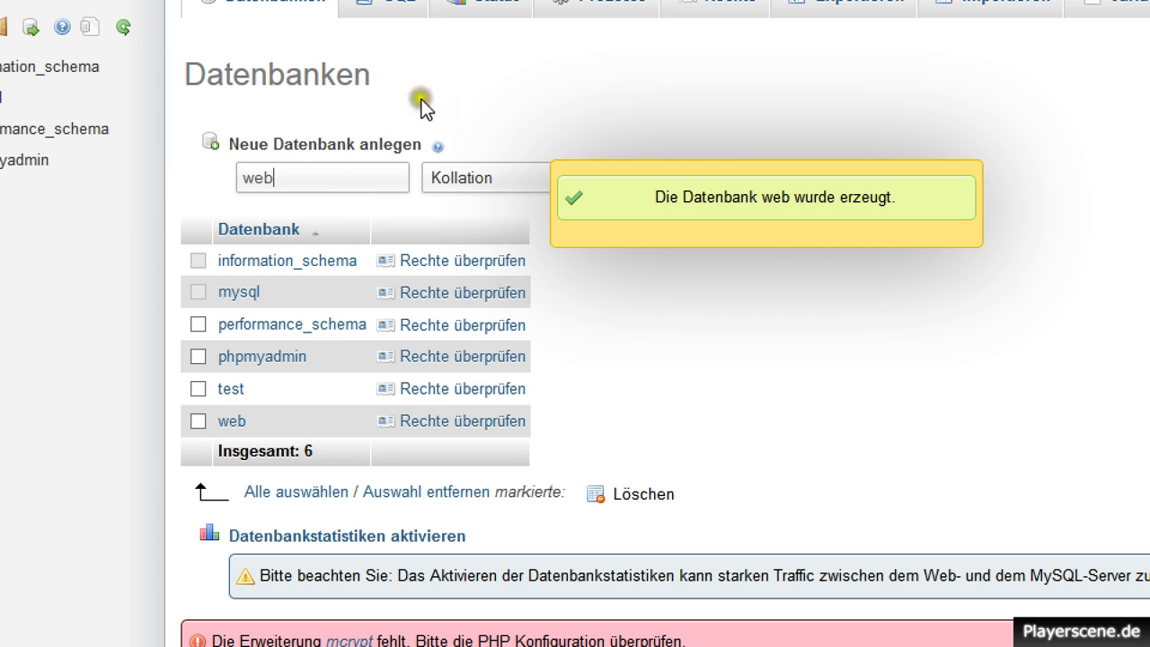
{"action": "left_click", "coordinate": [716, 8]}
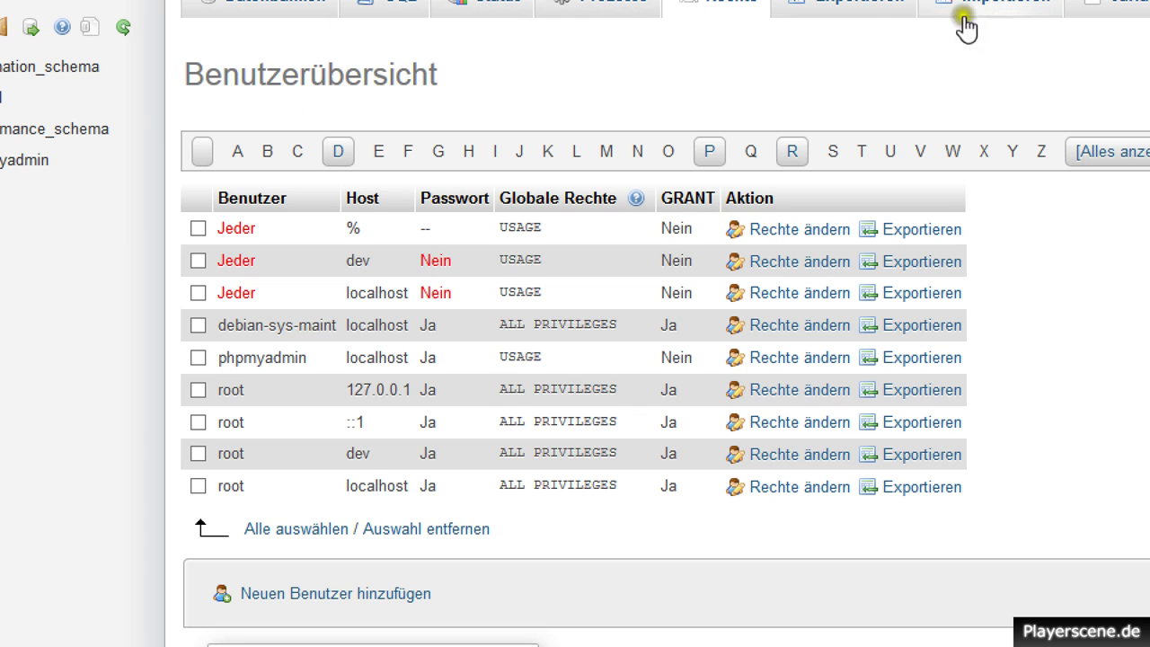
Fill the new user form with username web, host localhost, and the password entered twice.
{"action": "left_click", "coordinate": [719, 9]}
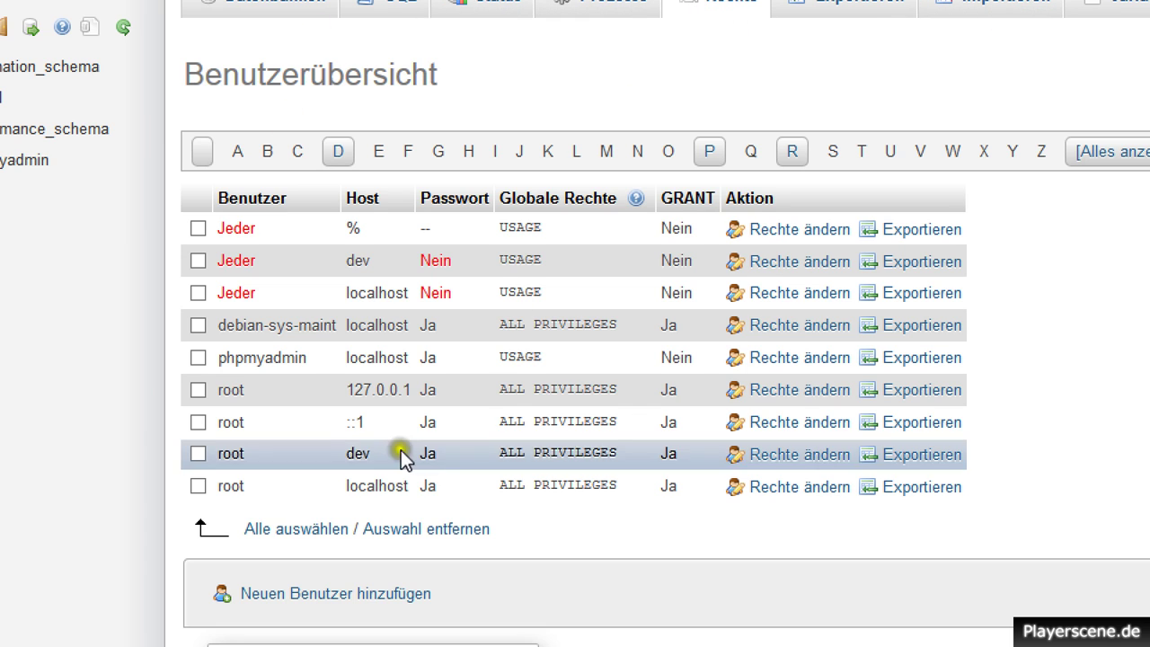
{"action": "left_click", "coordinate": [325, 594]}
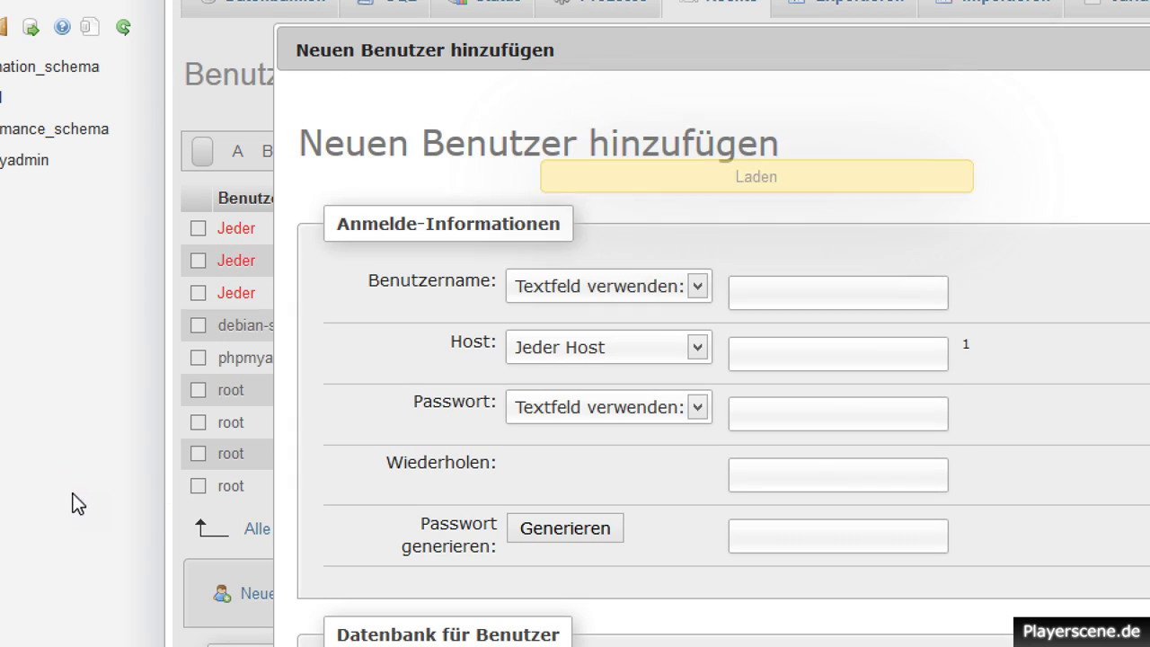
{"action": "left_click", "coordinate": [891, 292]}
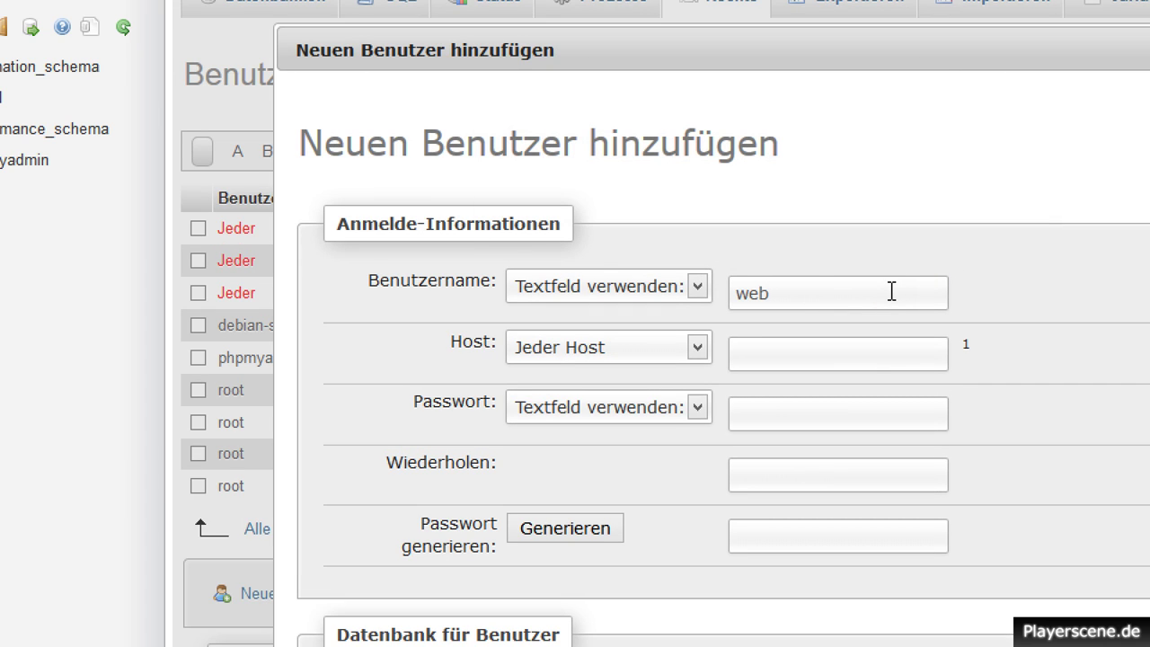
{"action": "type", "text": "web"}
{"action": "left_click", "coordinate": [796, 351]}
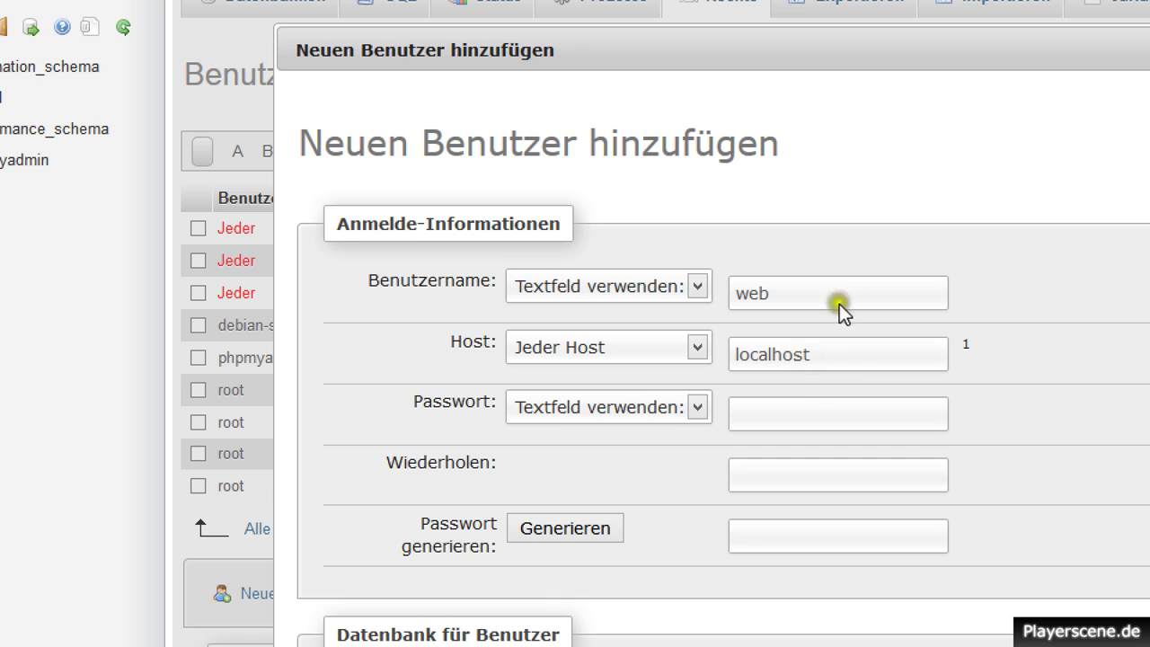
{"action": "left_click", "coordinate": [794, 416]}
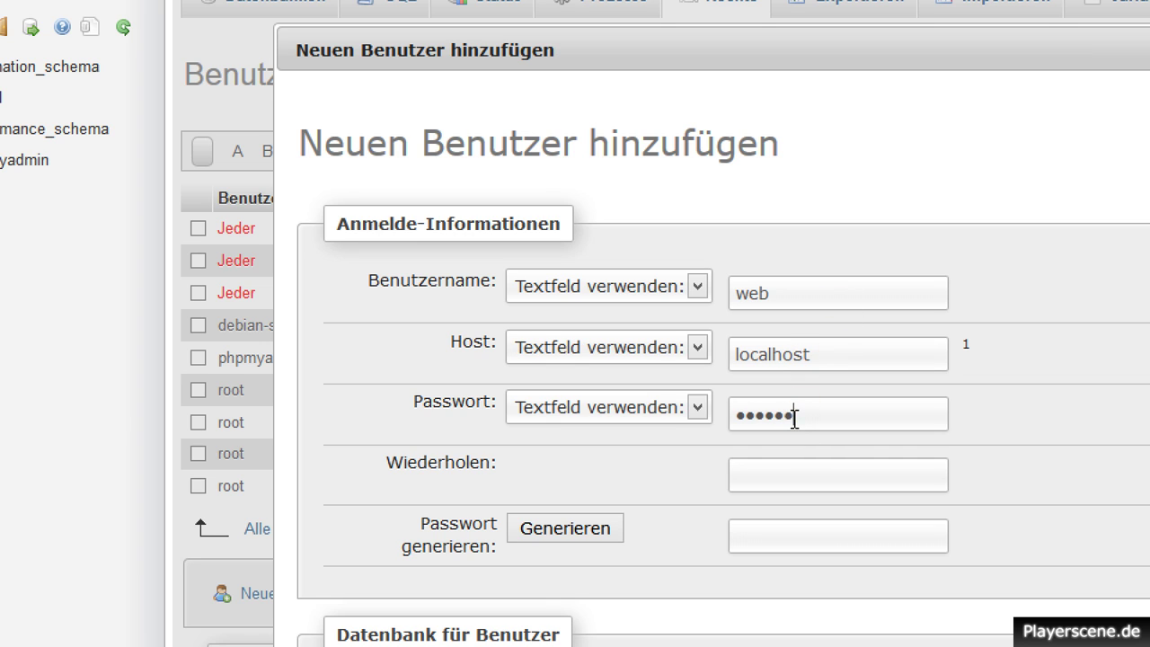
{"action": "left_click", "coordinate": [808, 470]}
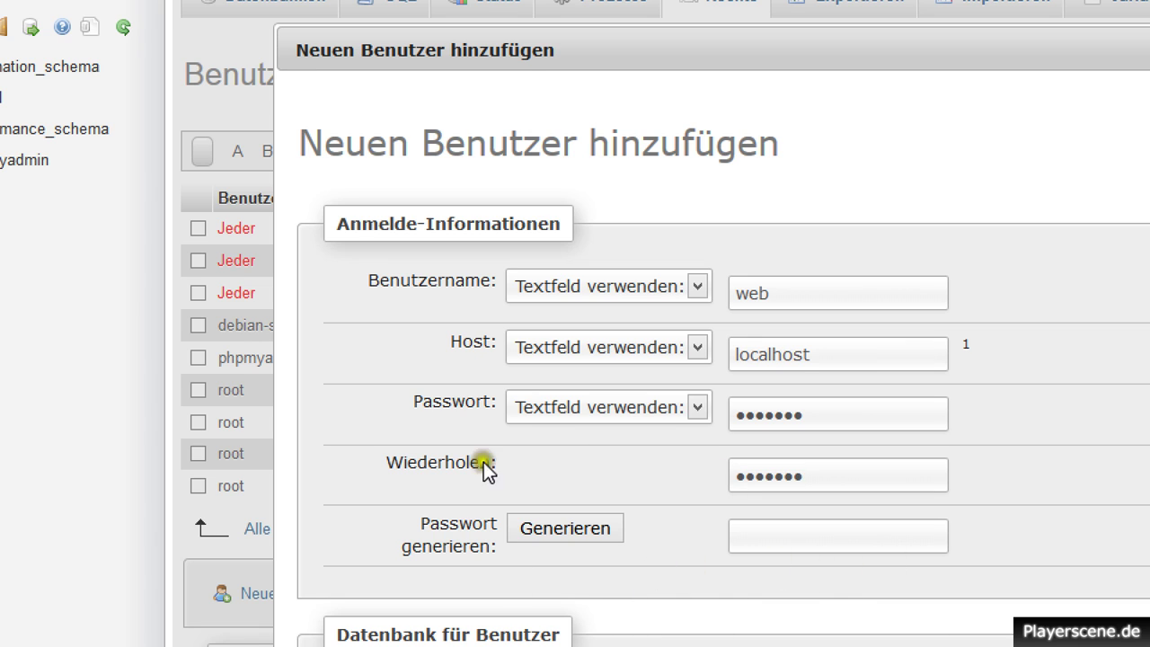
{"action": "scroll", "coordinate": [1112, 522], "scroll_direction": "down", "scroll_amount": 5}
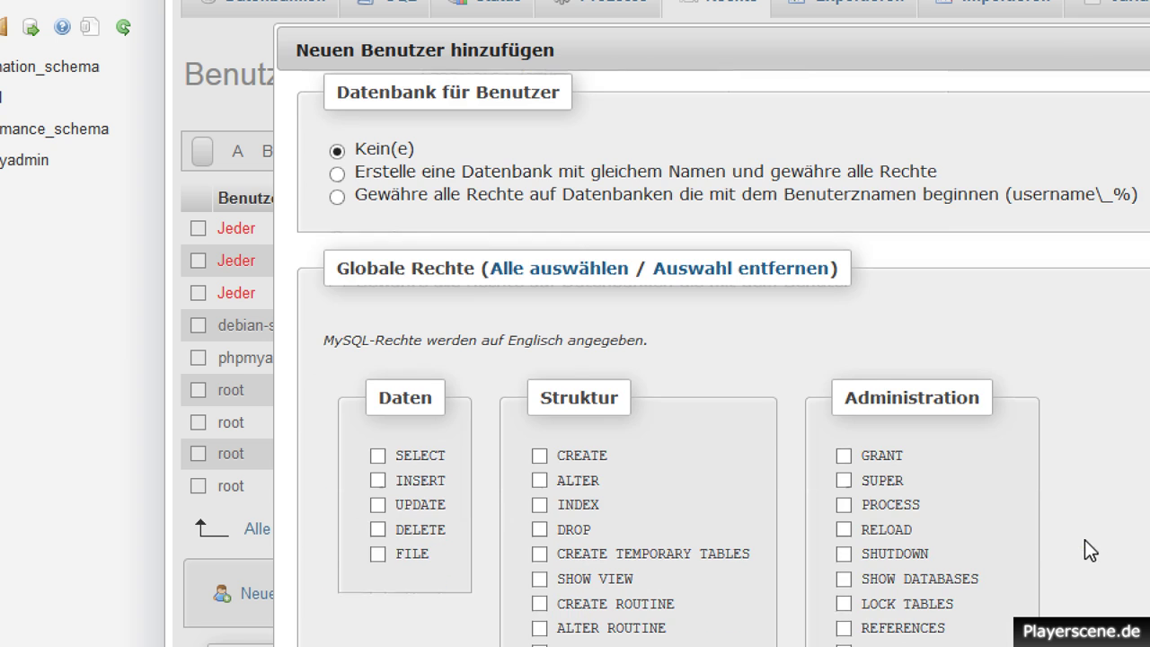
Grant the web user the Daten privileges such as SELECT and INSERT.
{"action": "left_click", "coordinate": [1066, 581]}
{"action": "scroll", "coordinate": [467, 365], "scroll_direction": "down", "scroll_amount": 3}
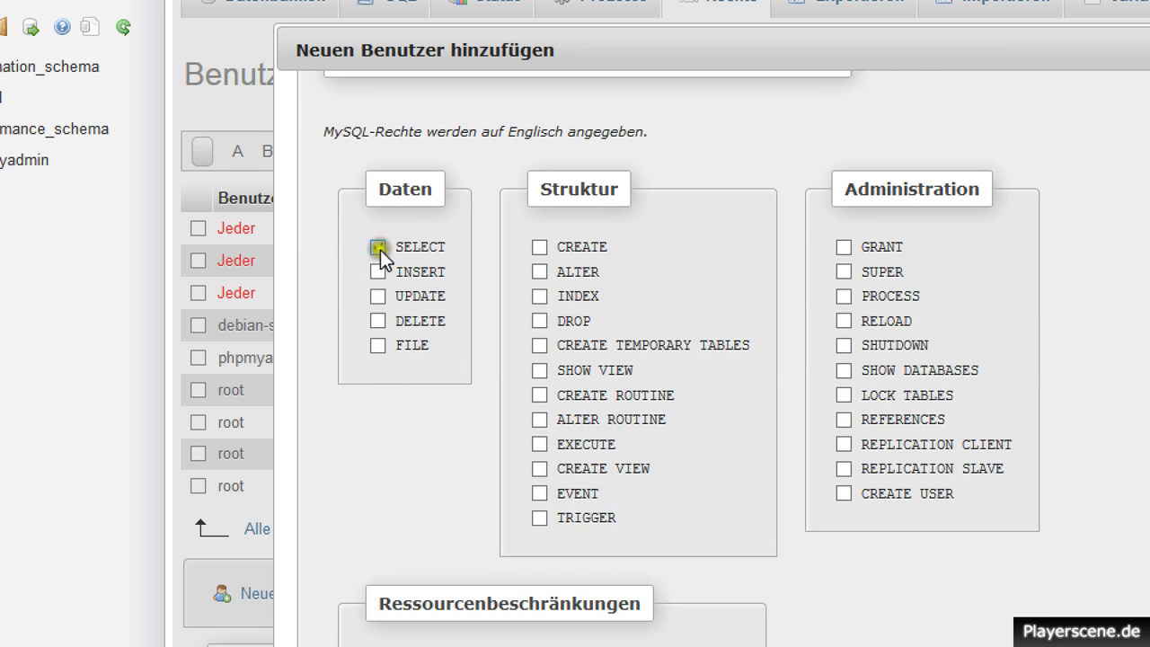
{"action": "left_click", "coordinate": [378, 247]}
{"action": "left_click", "coordinate": [376, 272]}
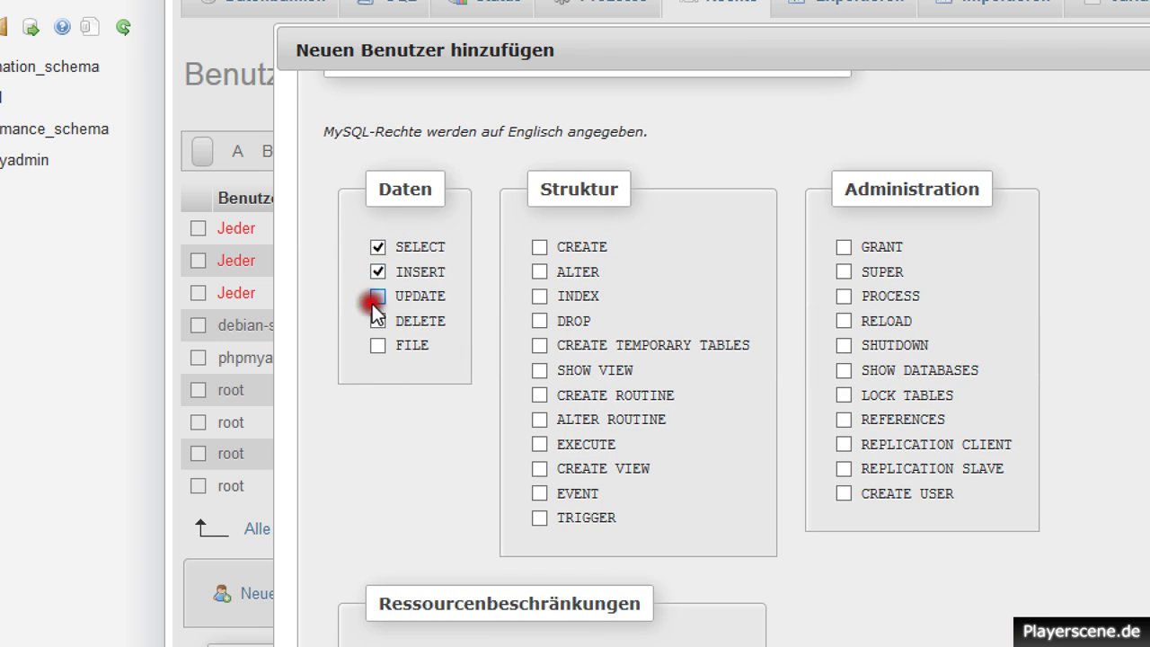
Tick the Struktur privileges (CREATE, ALTER, INDEX, DROP, CREATE VIEW and others) and add the user.
{"action": "left_click", "coordinate": [540, 248]}
{"action": "left_click", "coordinate": [539, 272]}
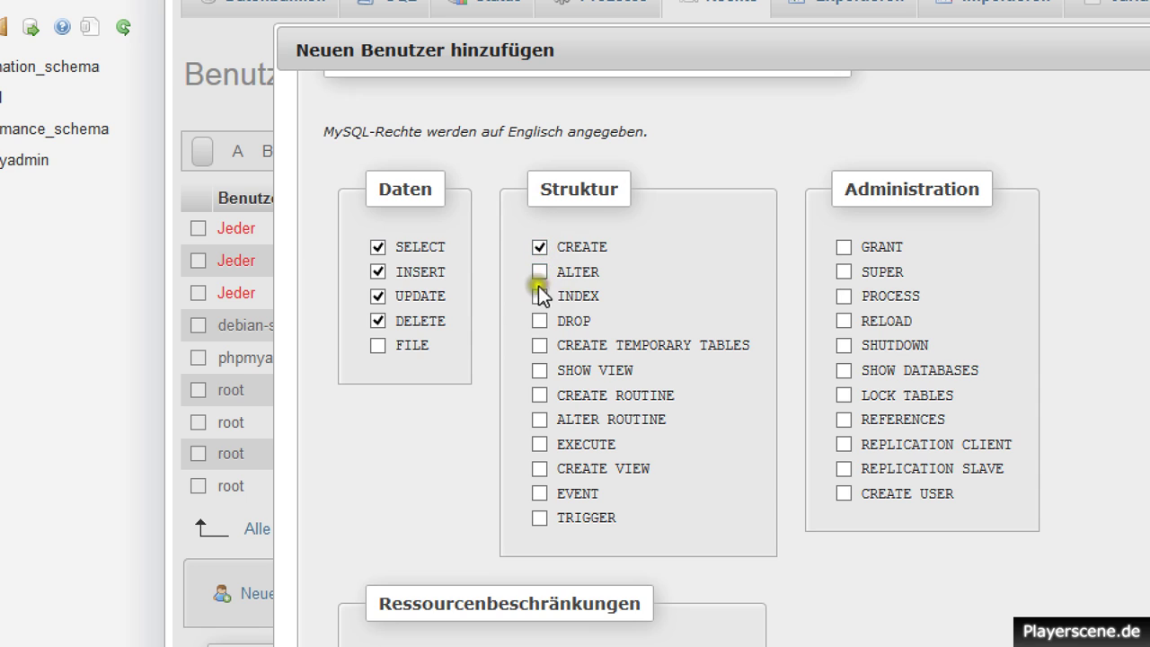
{"action": "left_click", "coordinate": [540, 295]}
{"action": "left_click", "coordinate": [539, 321]}
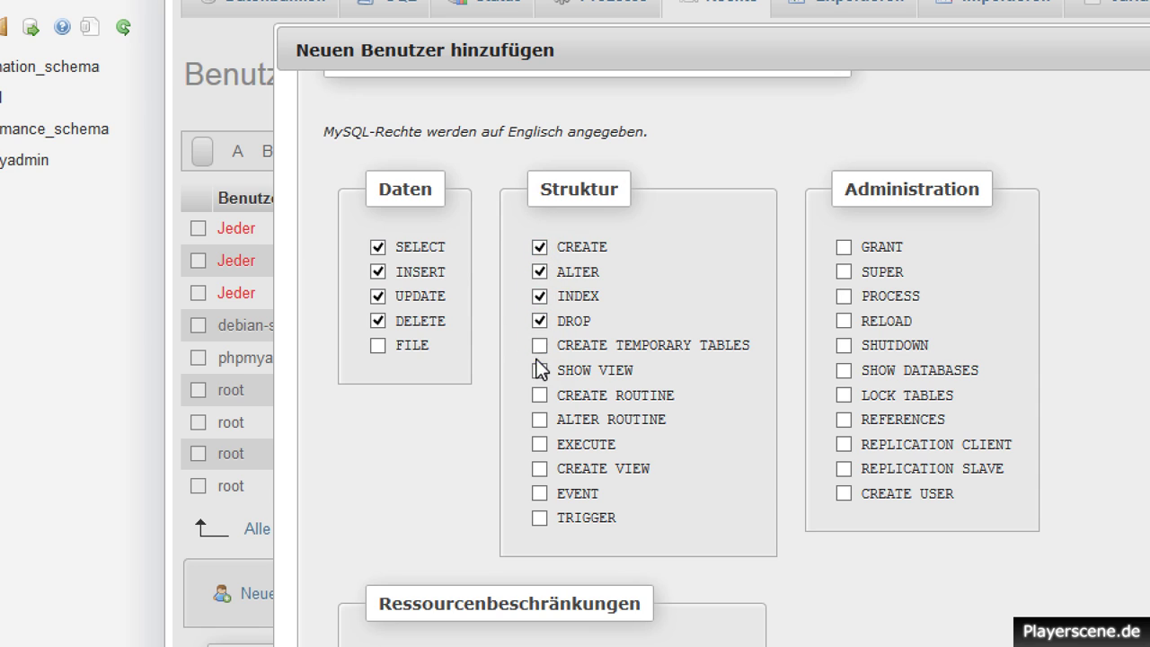
{"action": "left_click", "coordinate": [539, 346]}
{"action": "left_click", "coordinate": [540, 395]}
{"action": "left_click", "coordinate": [541, 444]}
{"action": "left_click", "coordinate": [539, 469]}
{"action": "left_click", "coordinate": [539, 518]}
{"action": "scroll", "coordinate": [983, 562], "scroll_direction": "down", "scroll_amount": 5}
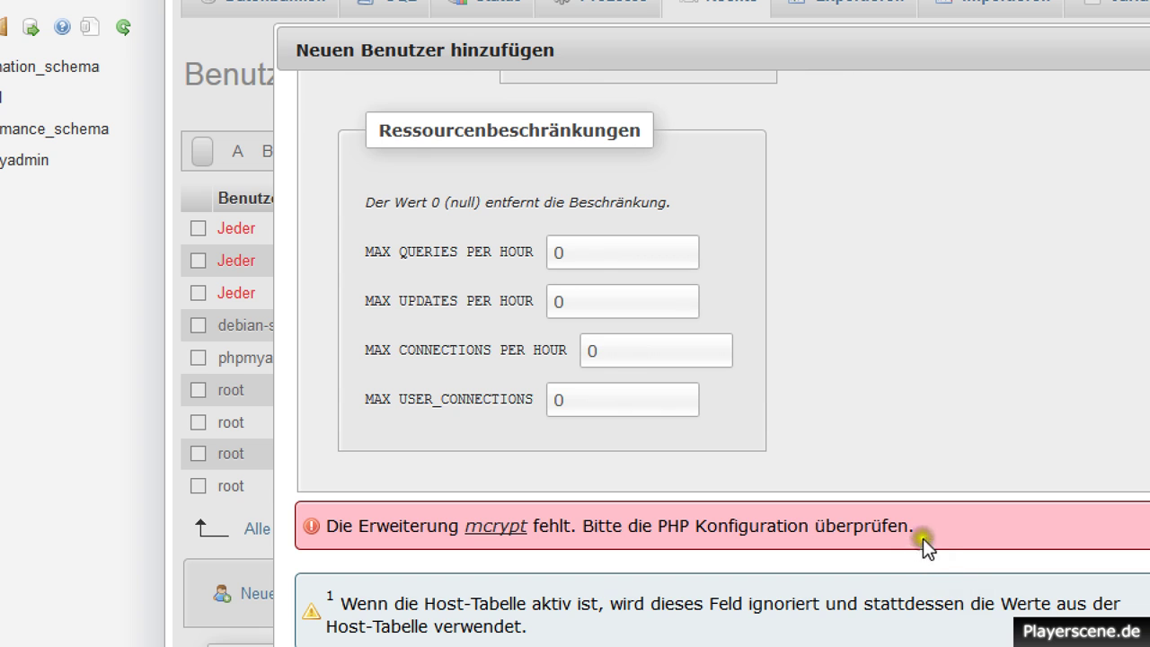
{"action": "left_click", "coordinate": [749, 303]}
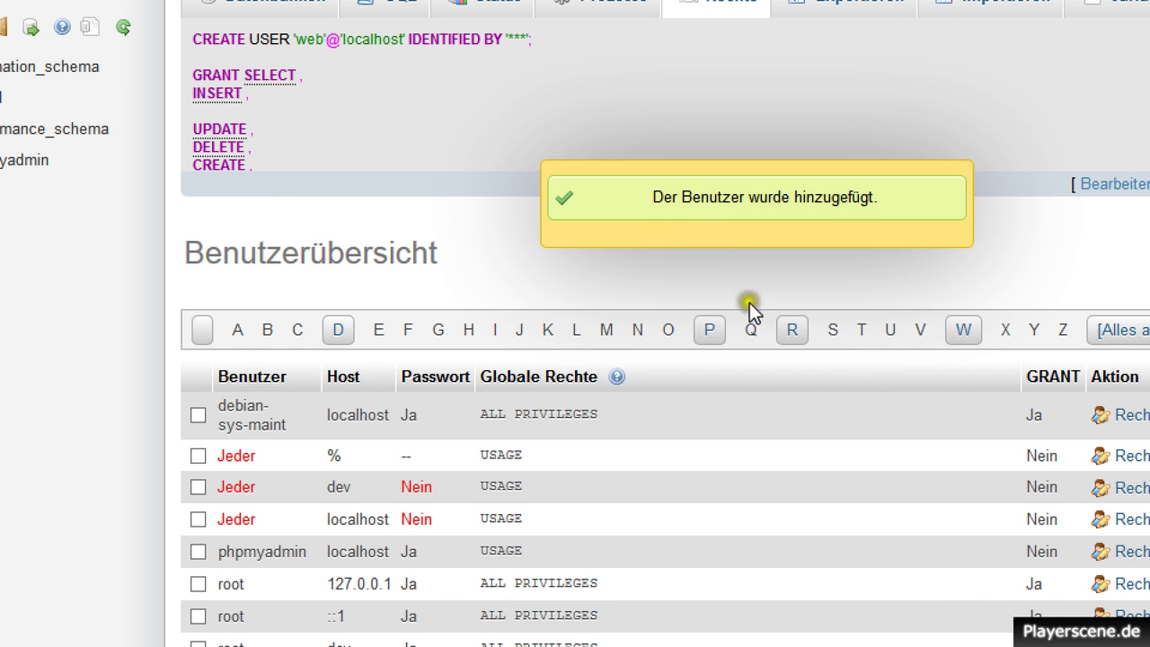